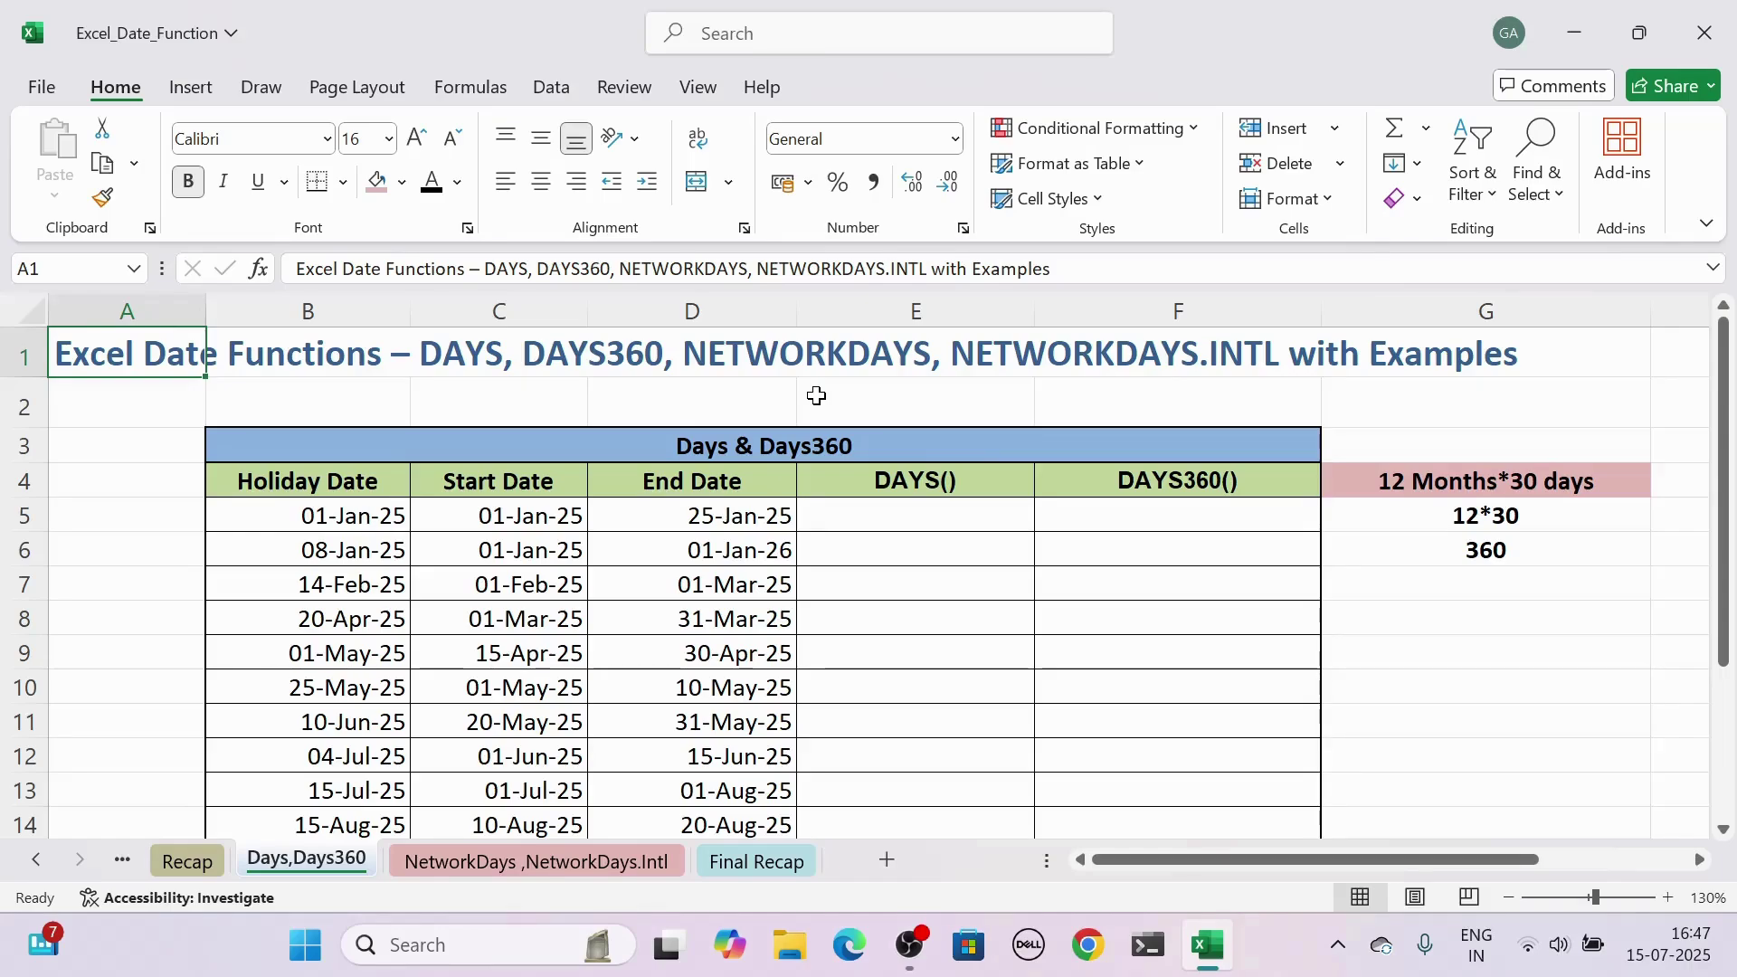
# Calculate the days between the first row's dates in E5 with =DAYS(D5,C5) and fill the formula down to row 14
pyautogui.click(993, 488)
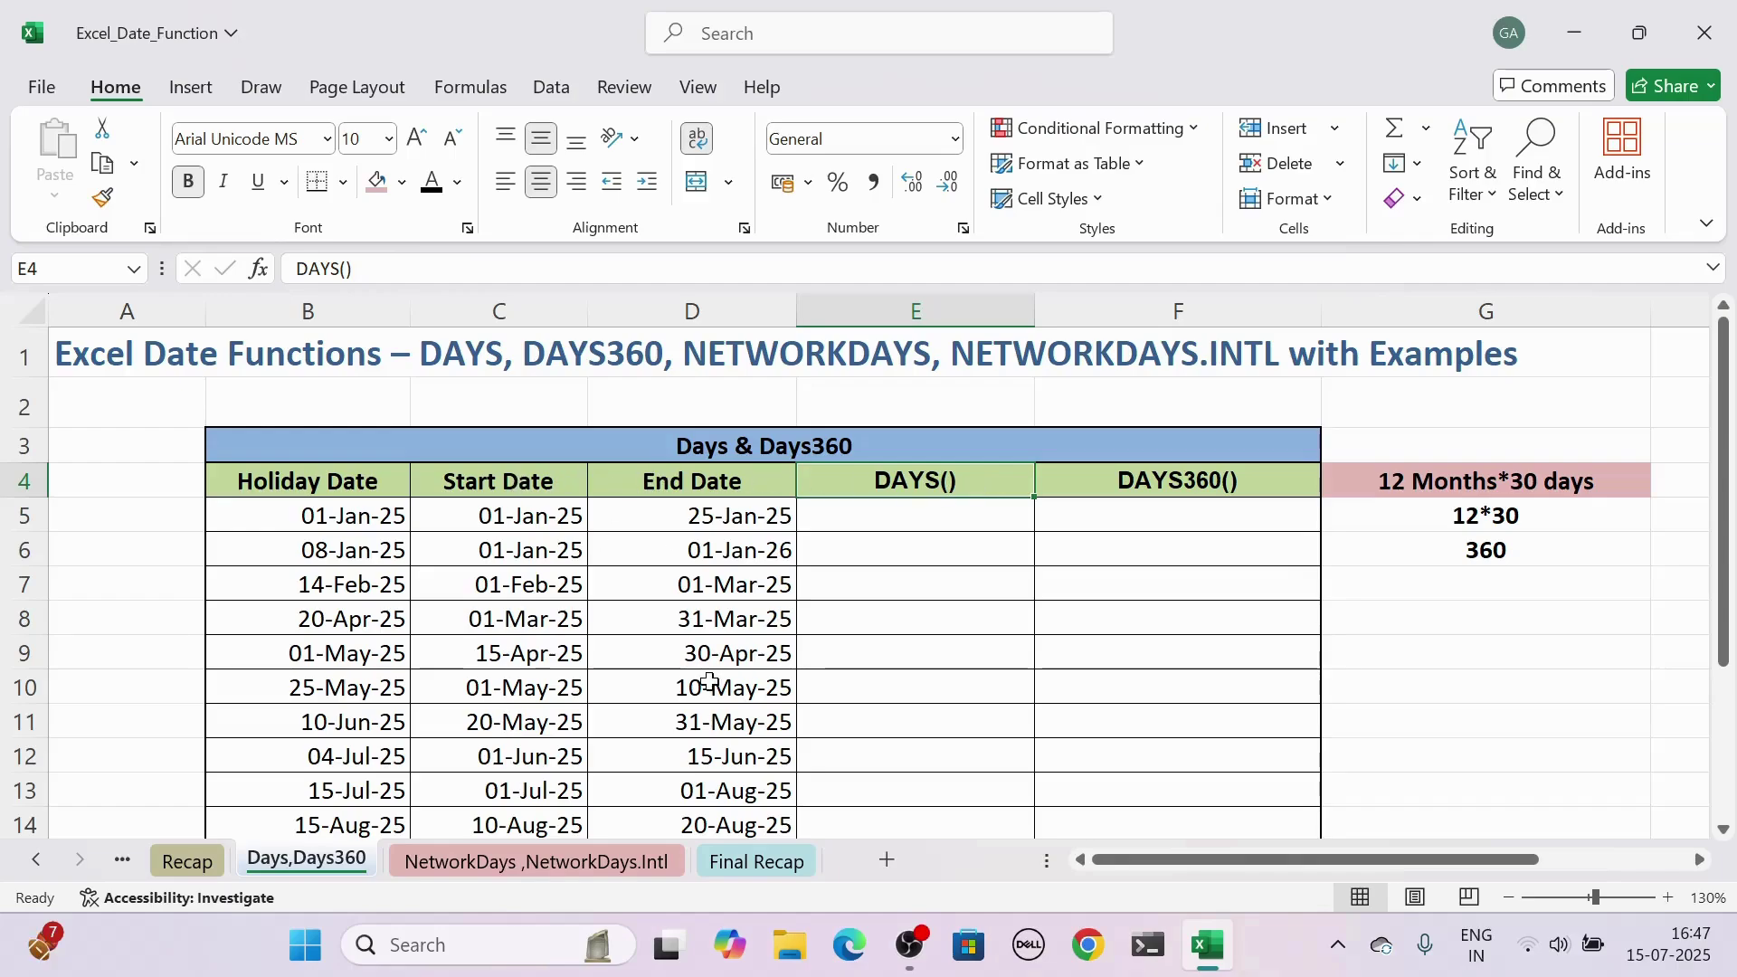
pyautogui.click(868, 515)
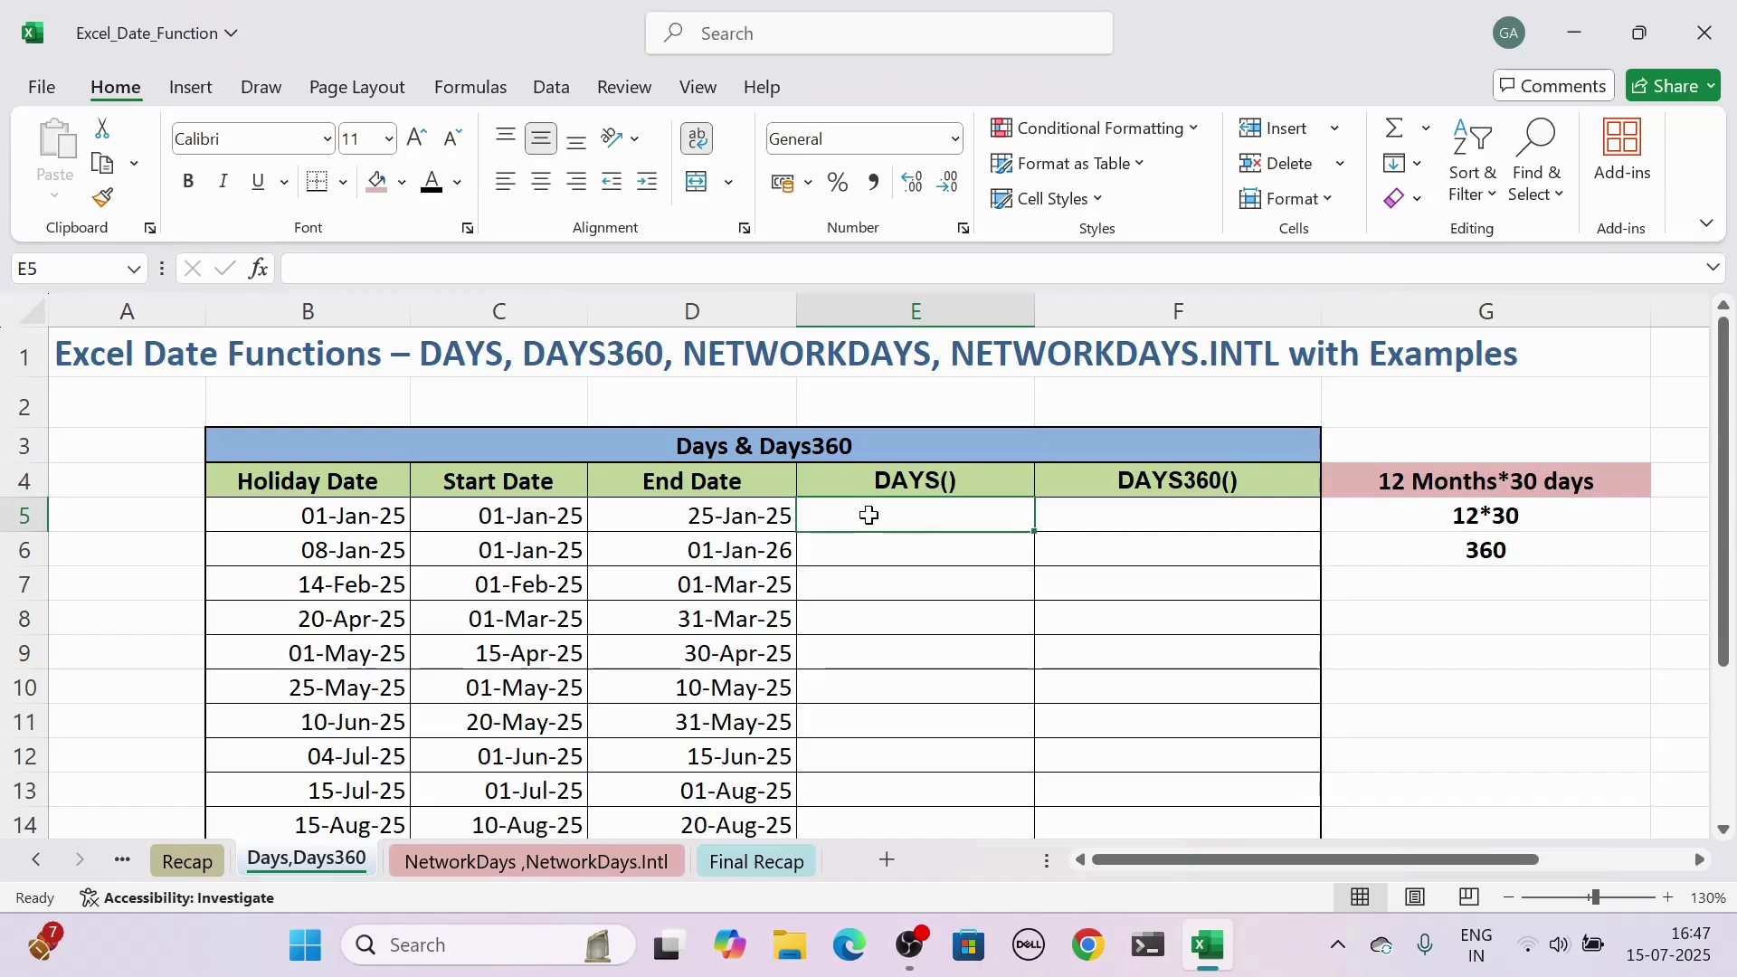
pyautogui.write('=Days')
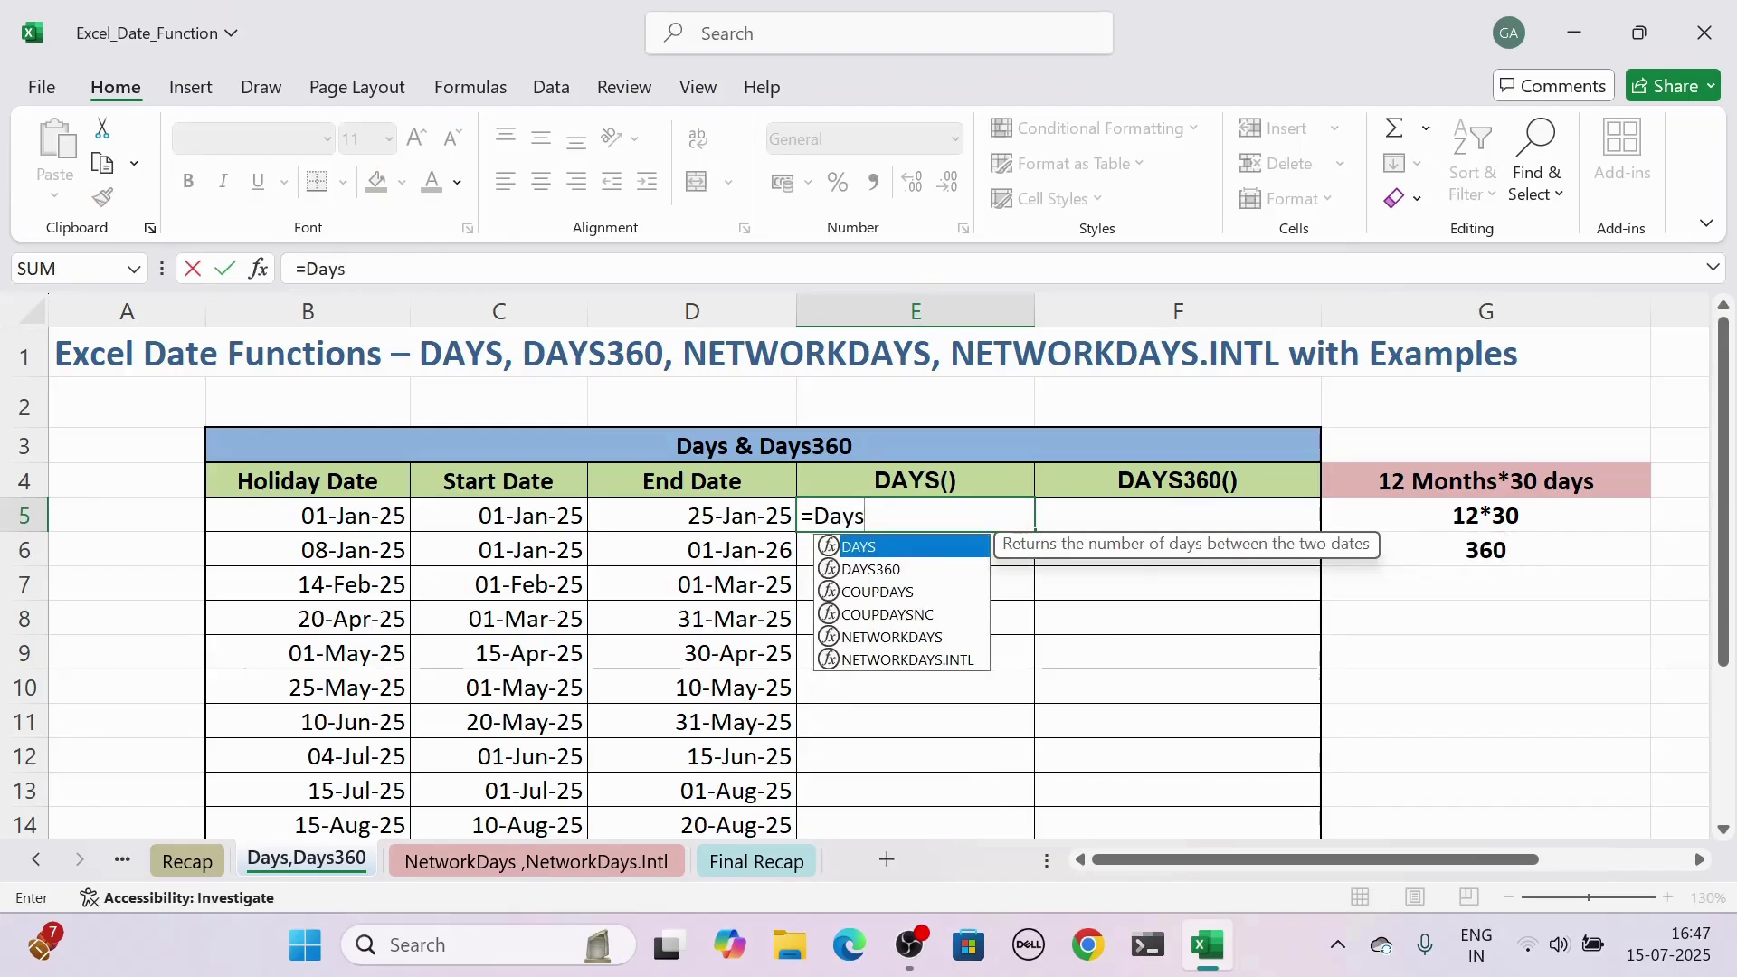
pyautogui.press('Tab')
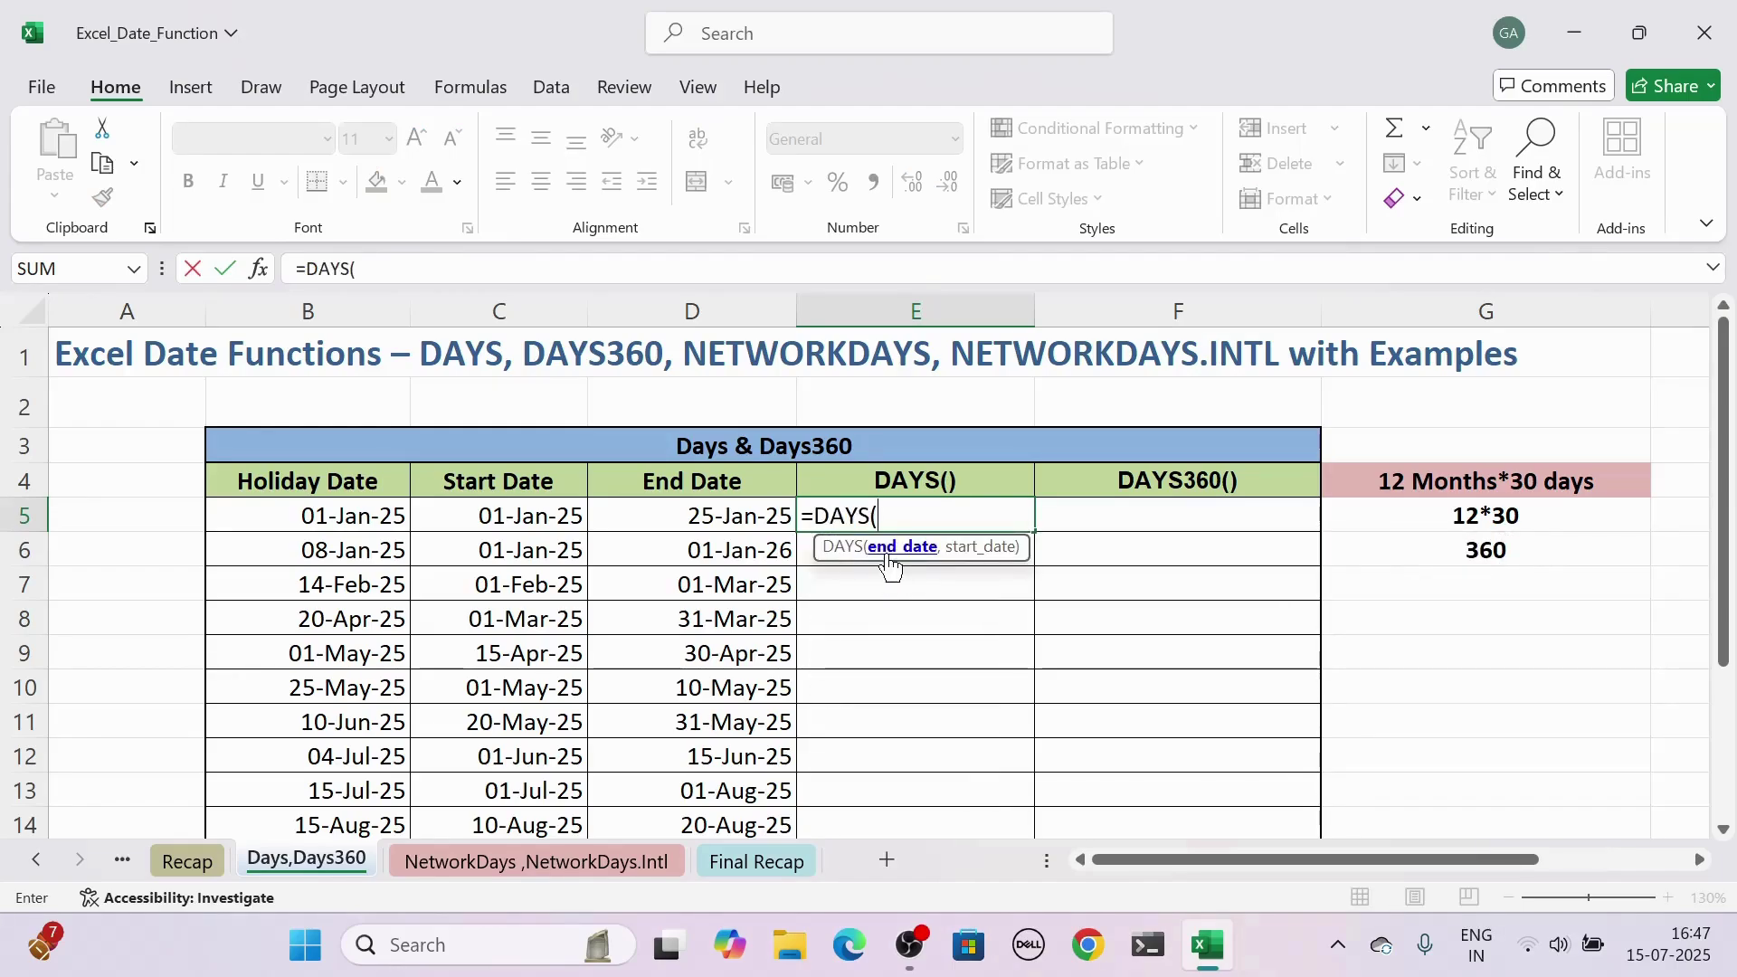
pyautogui.click(661, 516)
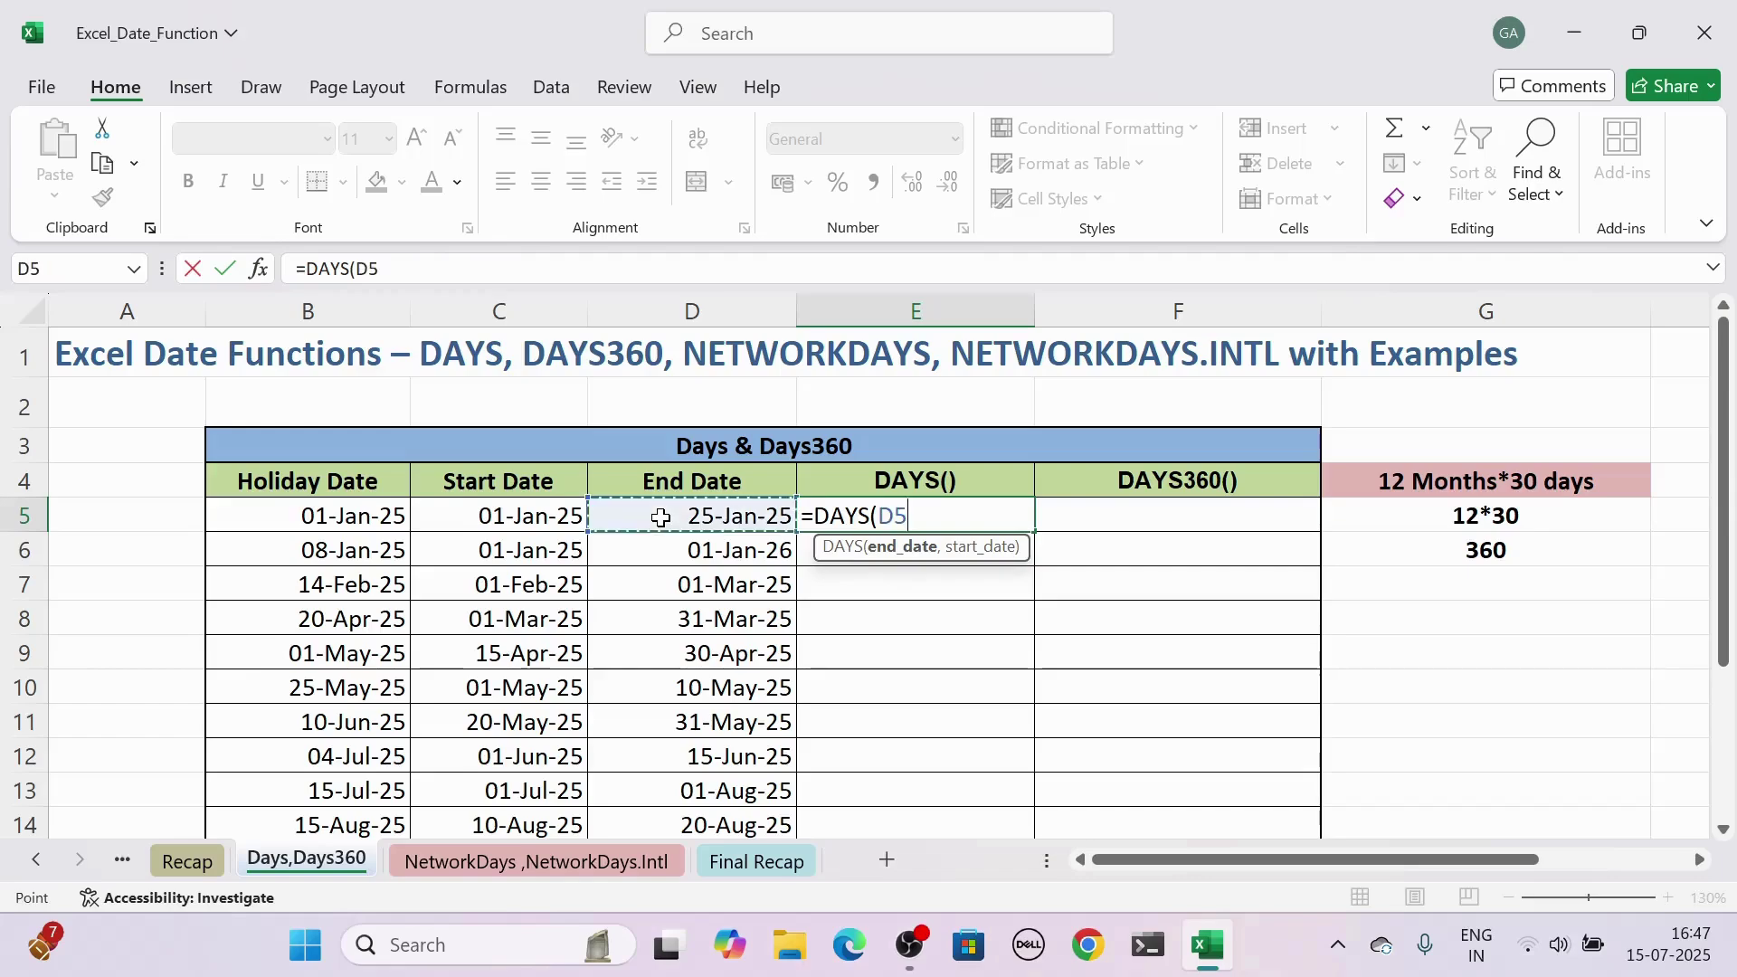
pyautogui.write(',')
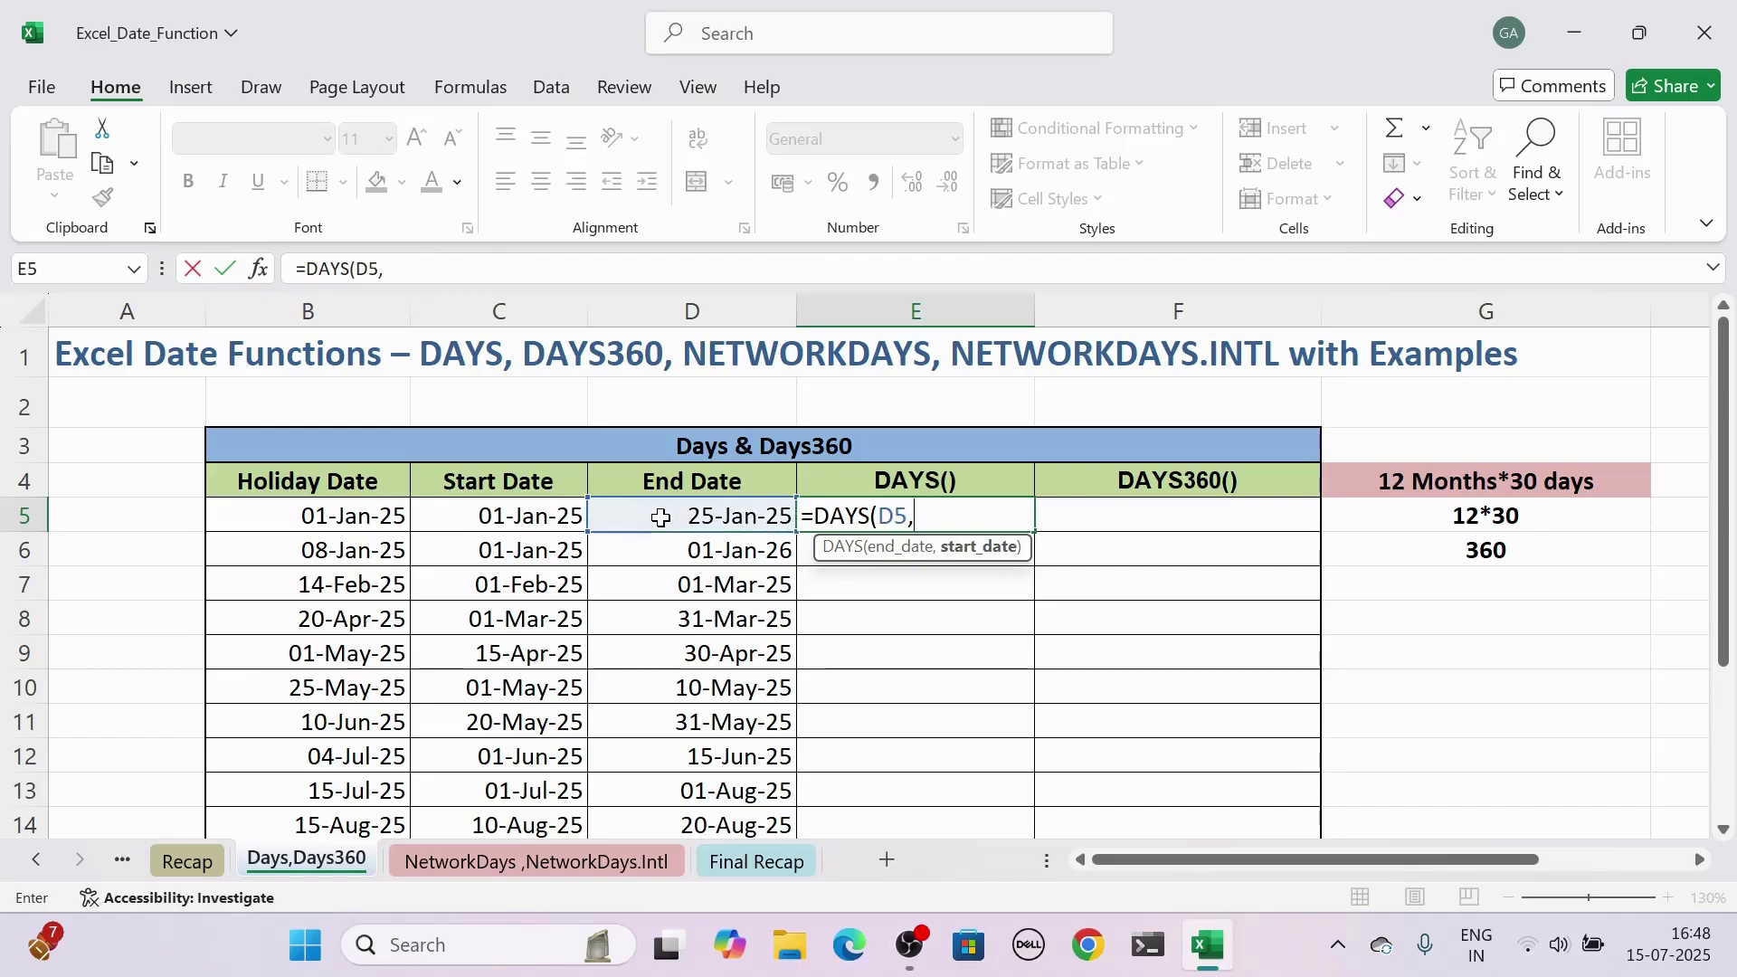
pyautogui.click(500, 518)
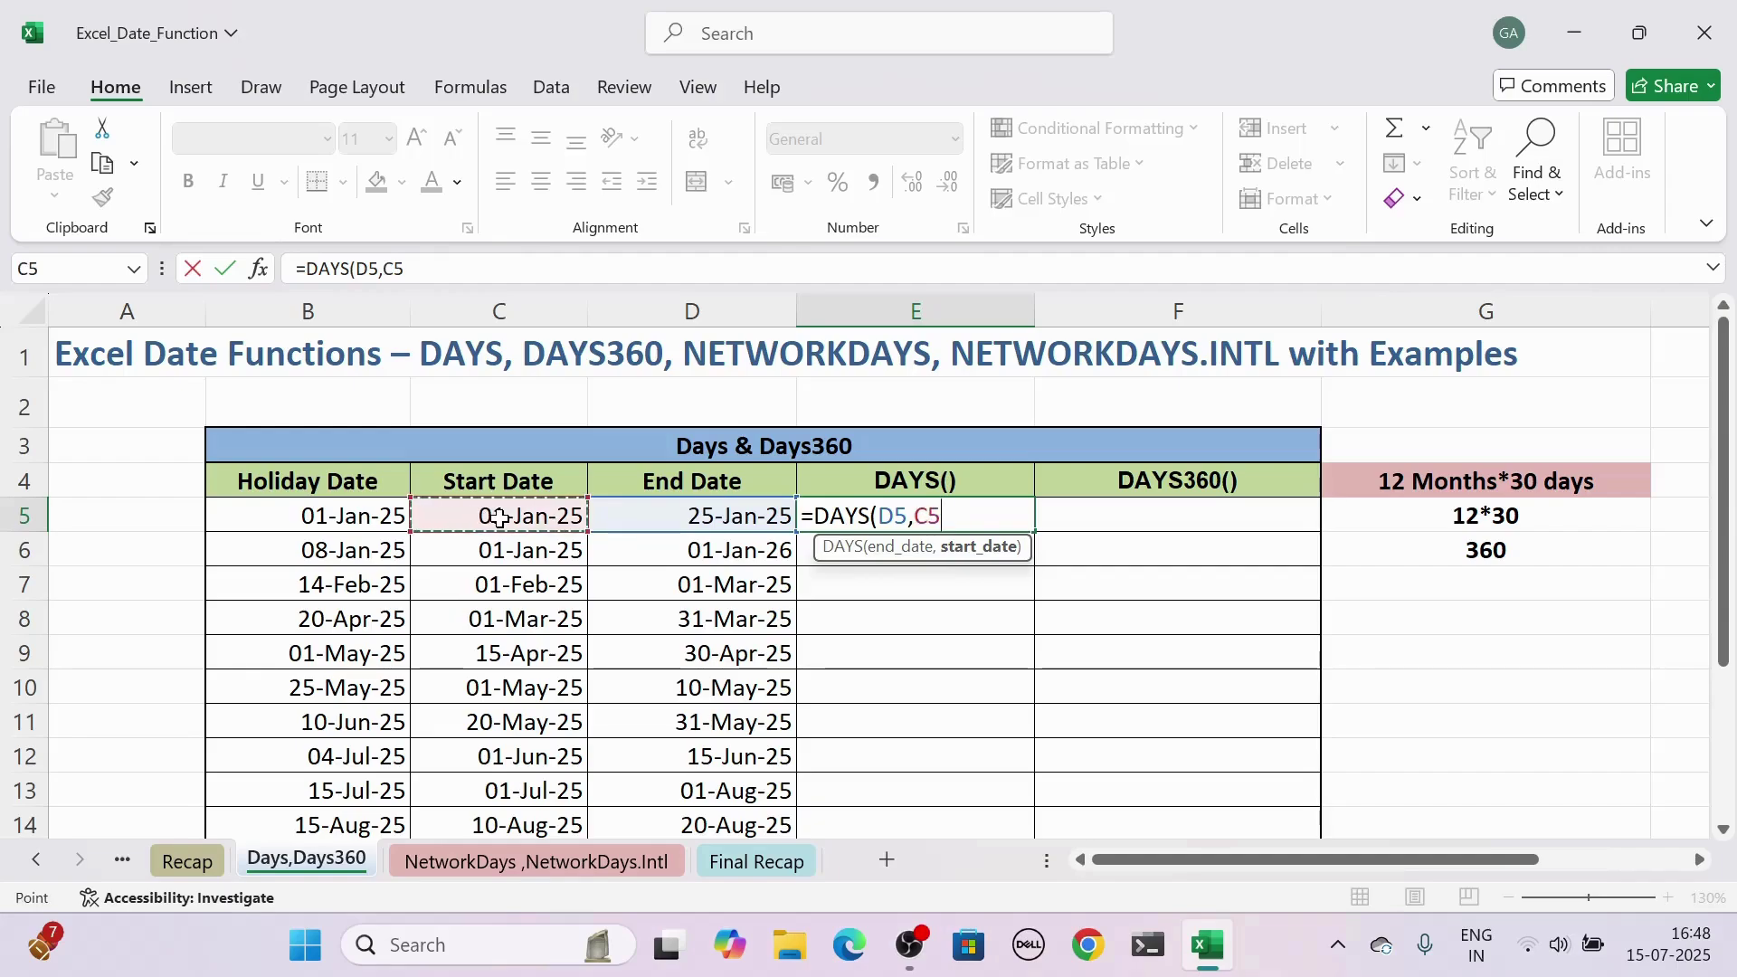
pyautogui.write(')')
pyautogui.press('Return')
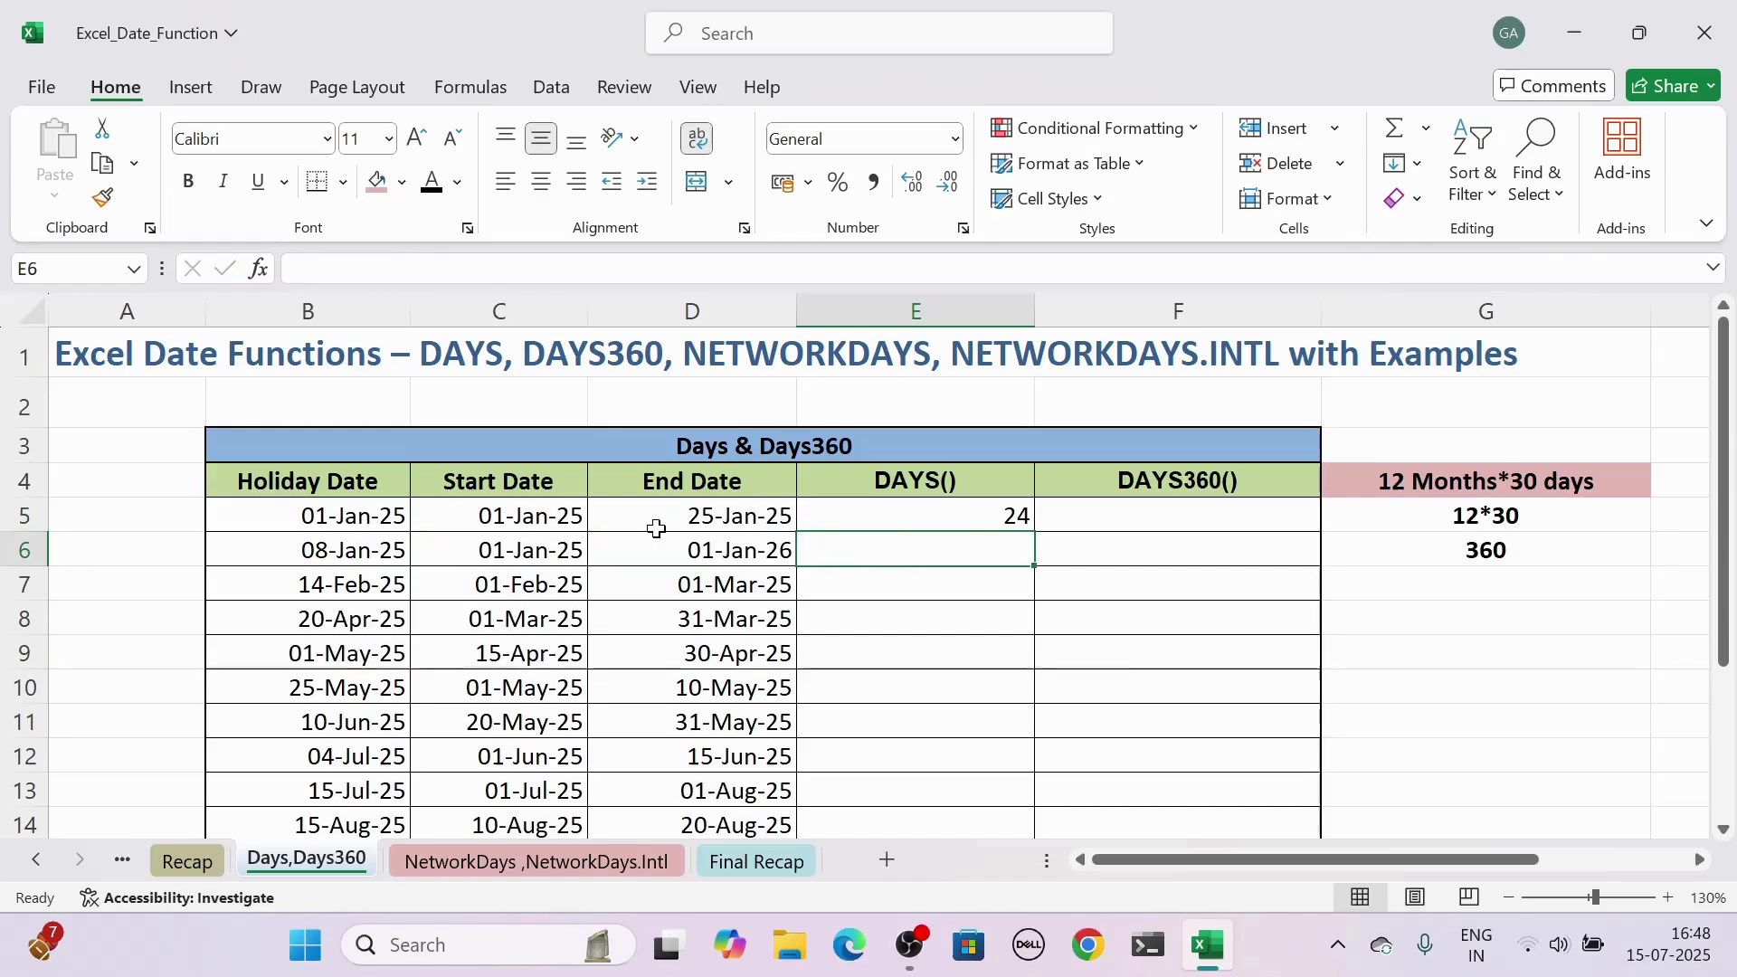
pyautogui.click(930, 513)
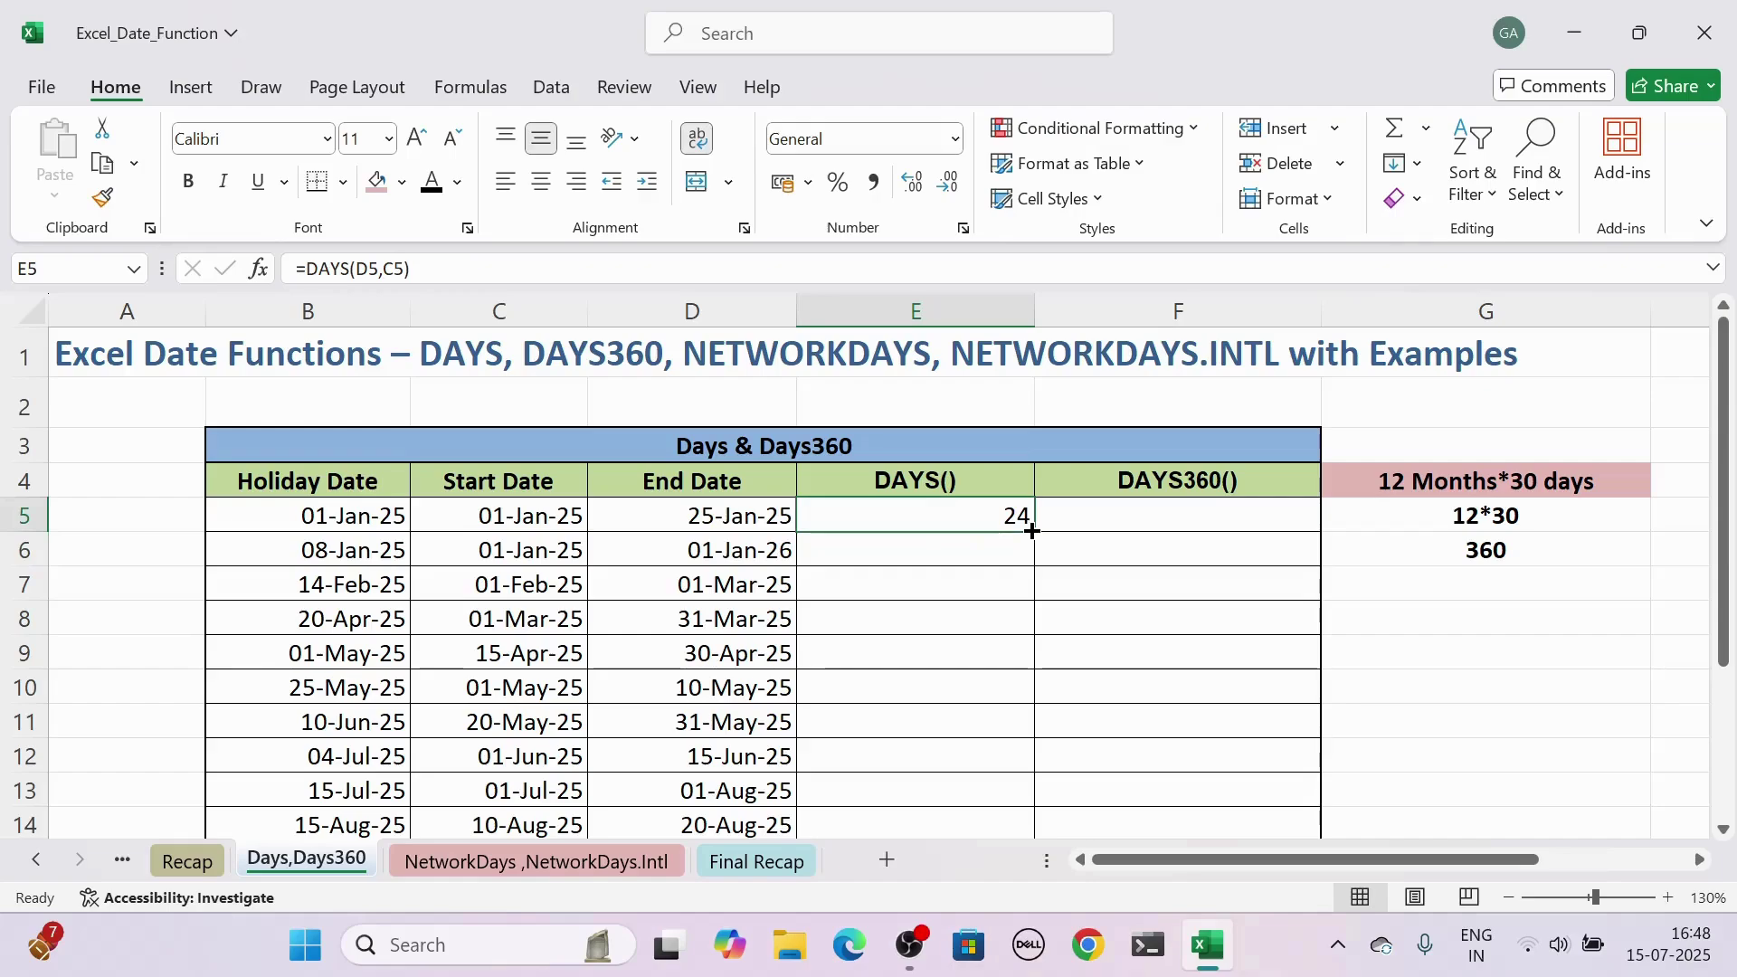
pyautogui.doubleClick(1032, 532)
# Compare row 6's DAYS result with its start and end dates, and examine the 12*30 note beside the DAYS360() column
pyautogui.click(900, 559)
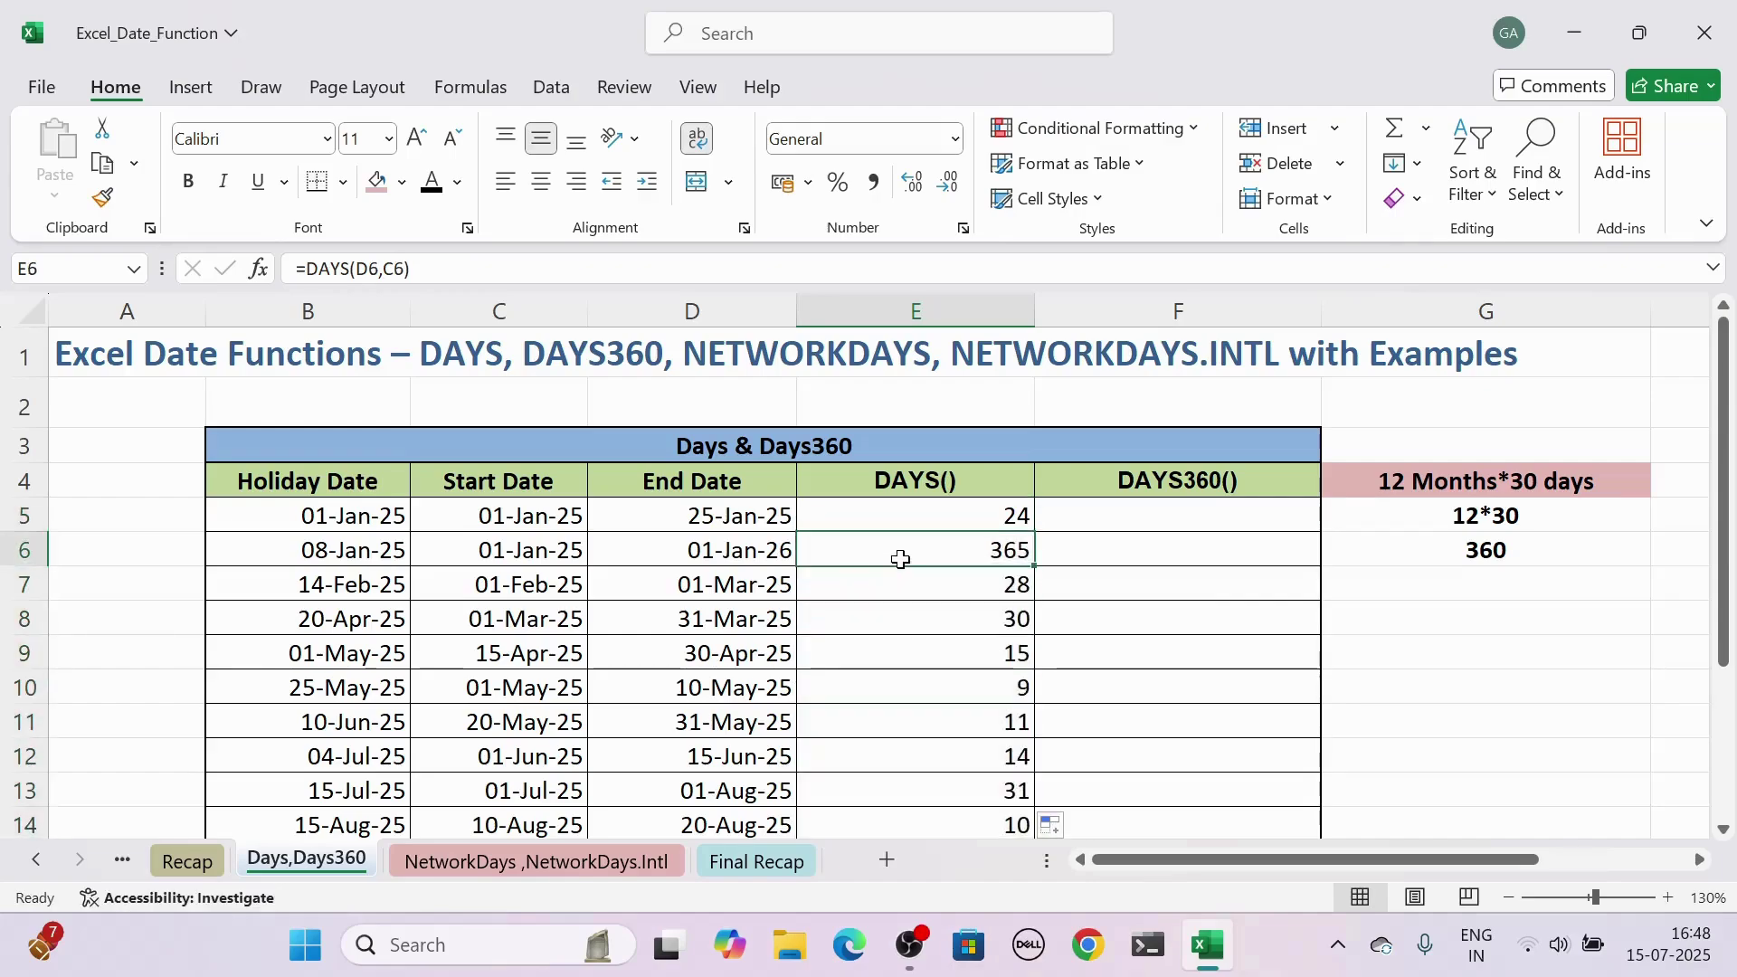
pyautogui.click(532, 559)
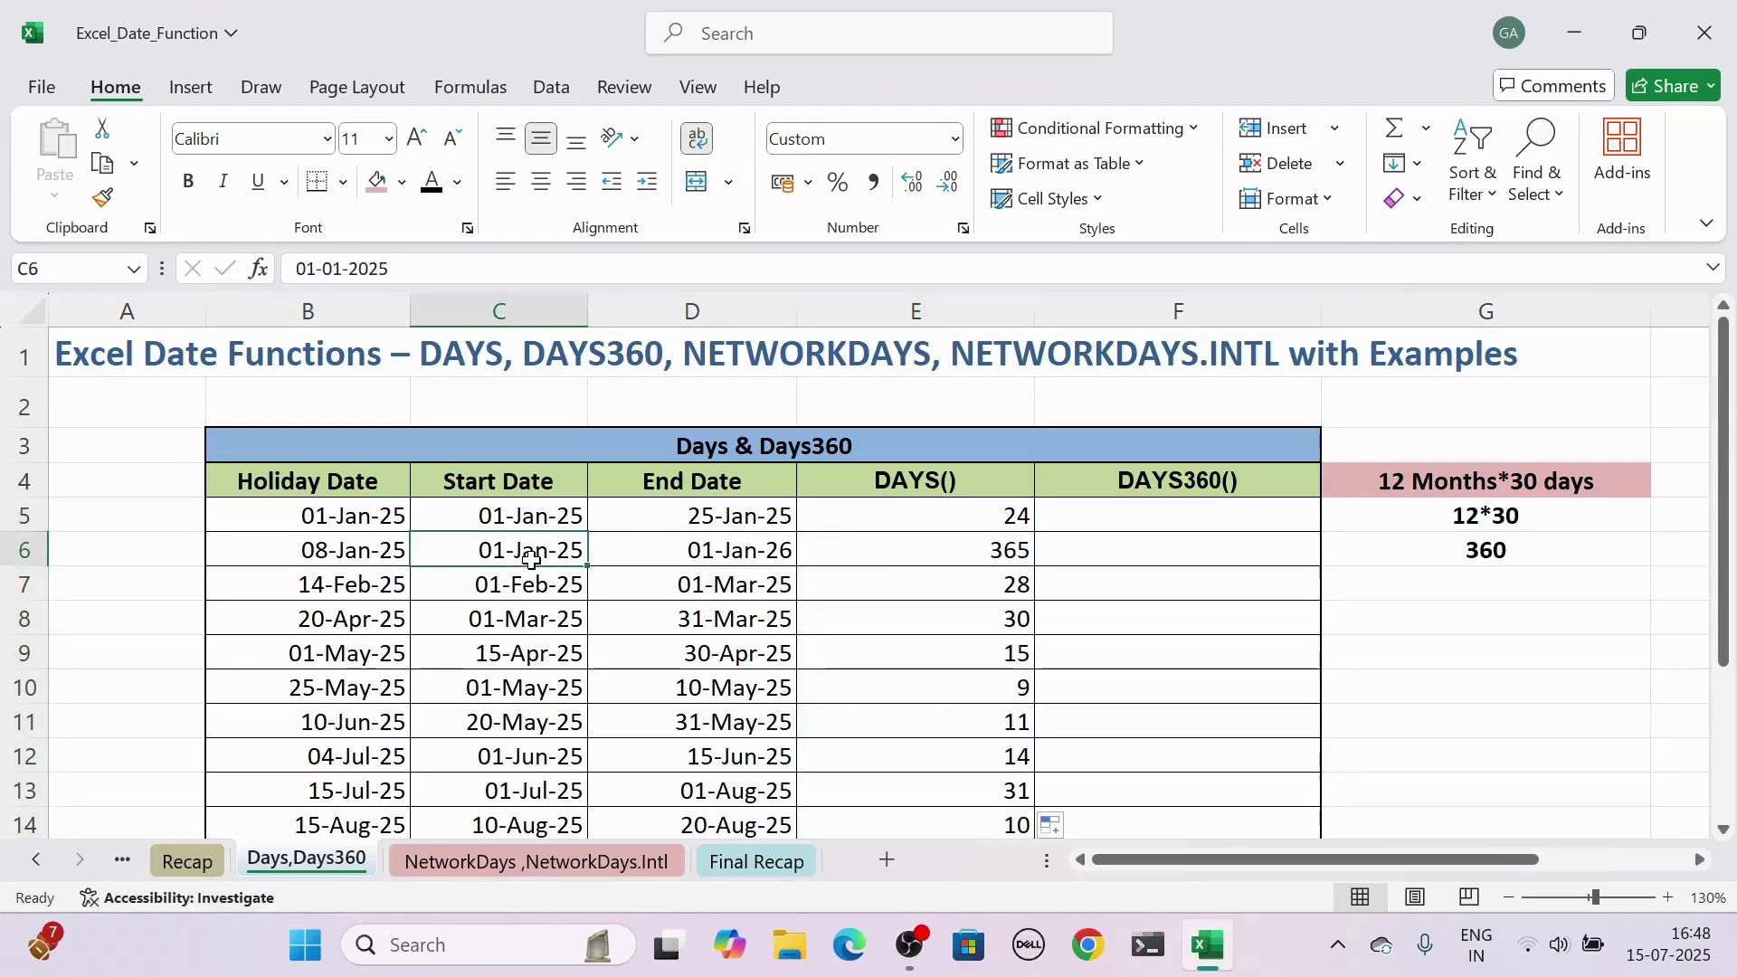
pyautogui.click(703, 555)
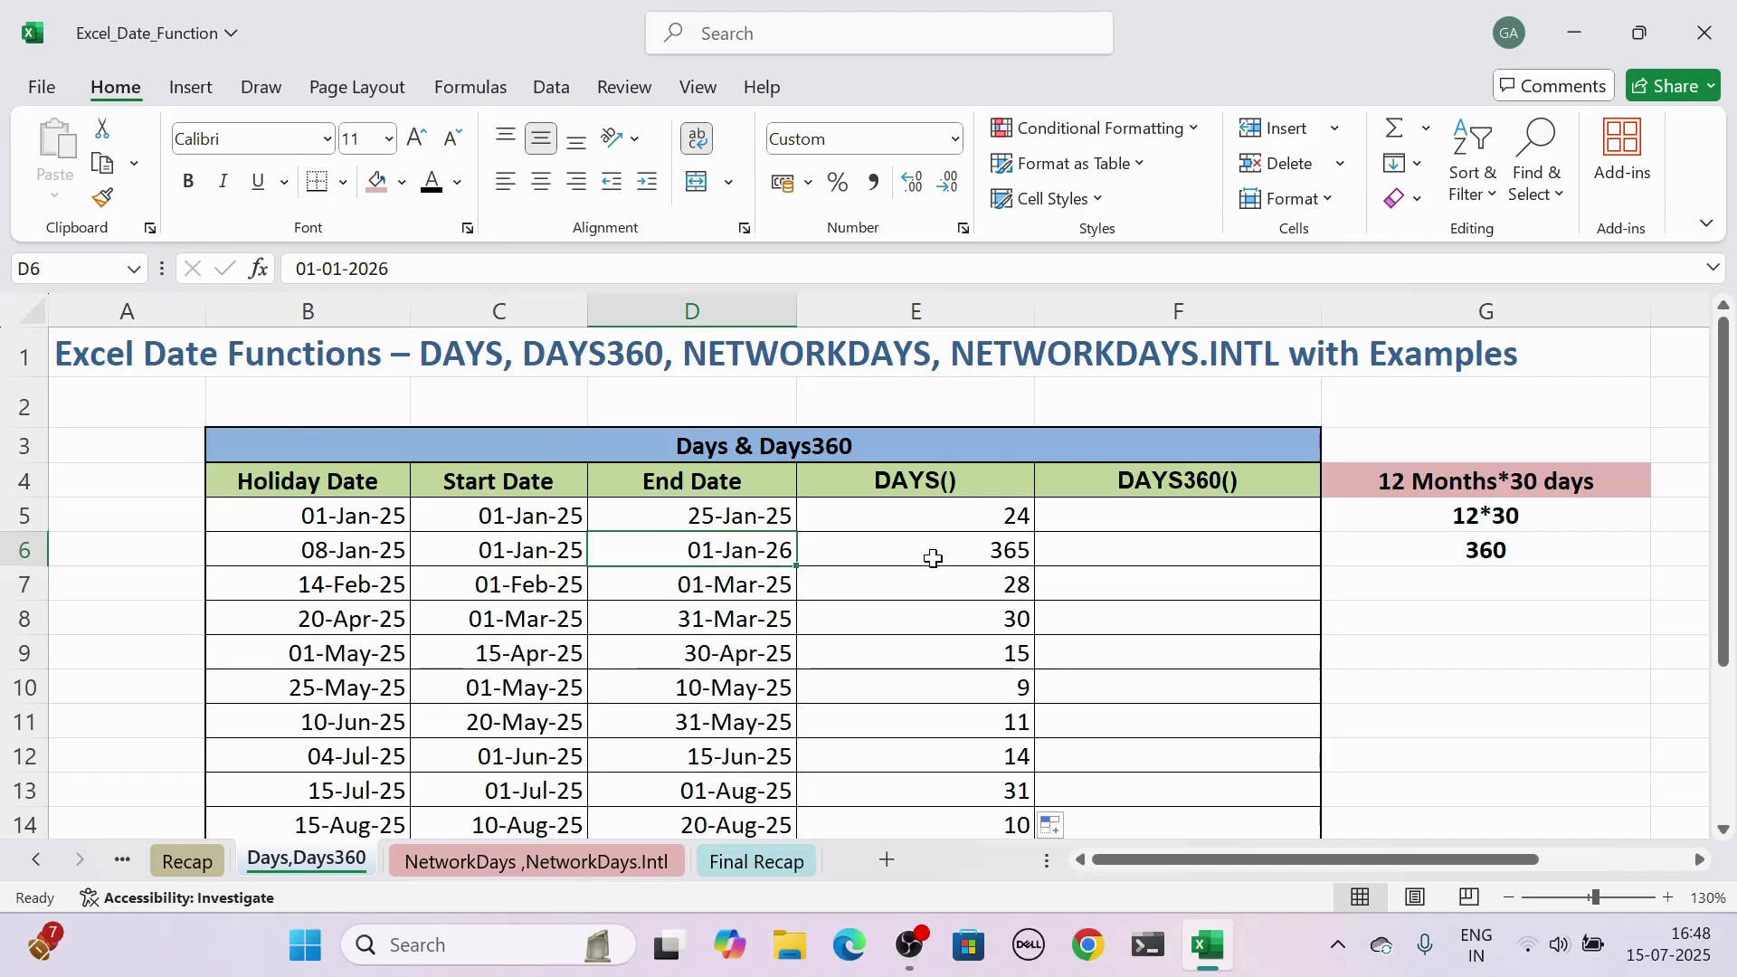
pyautogui.click(932, 556)
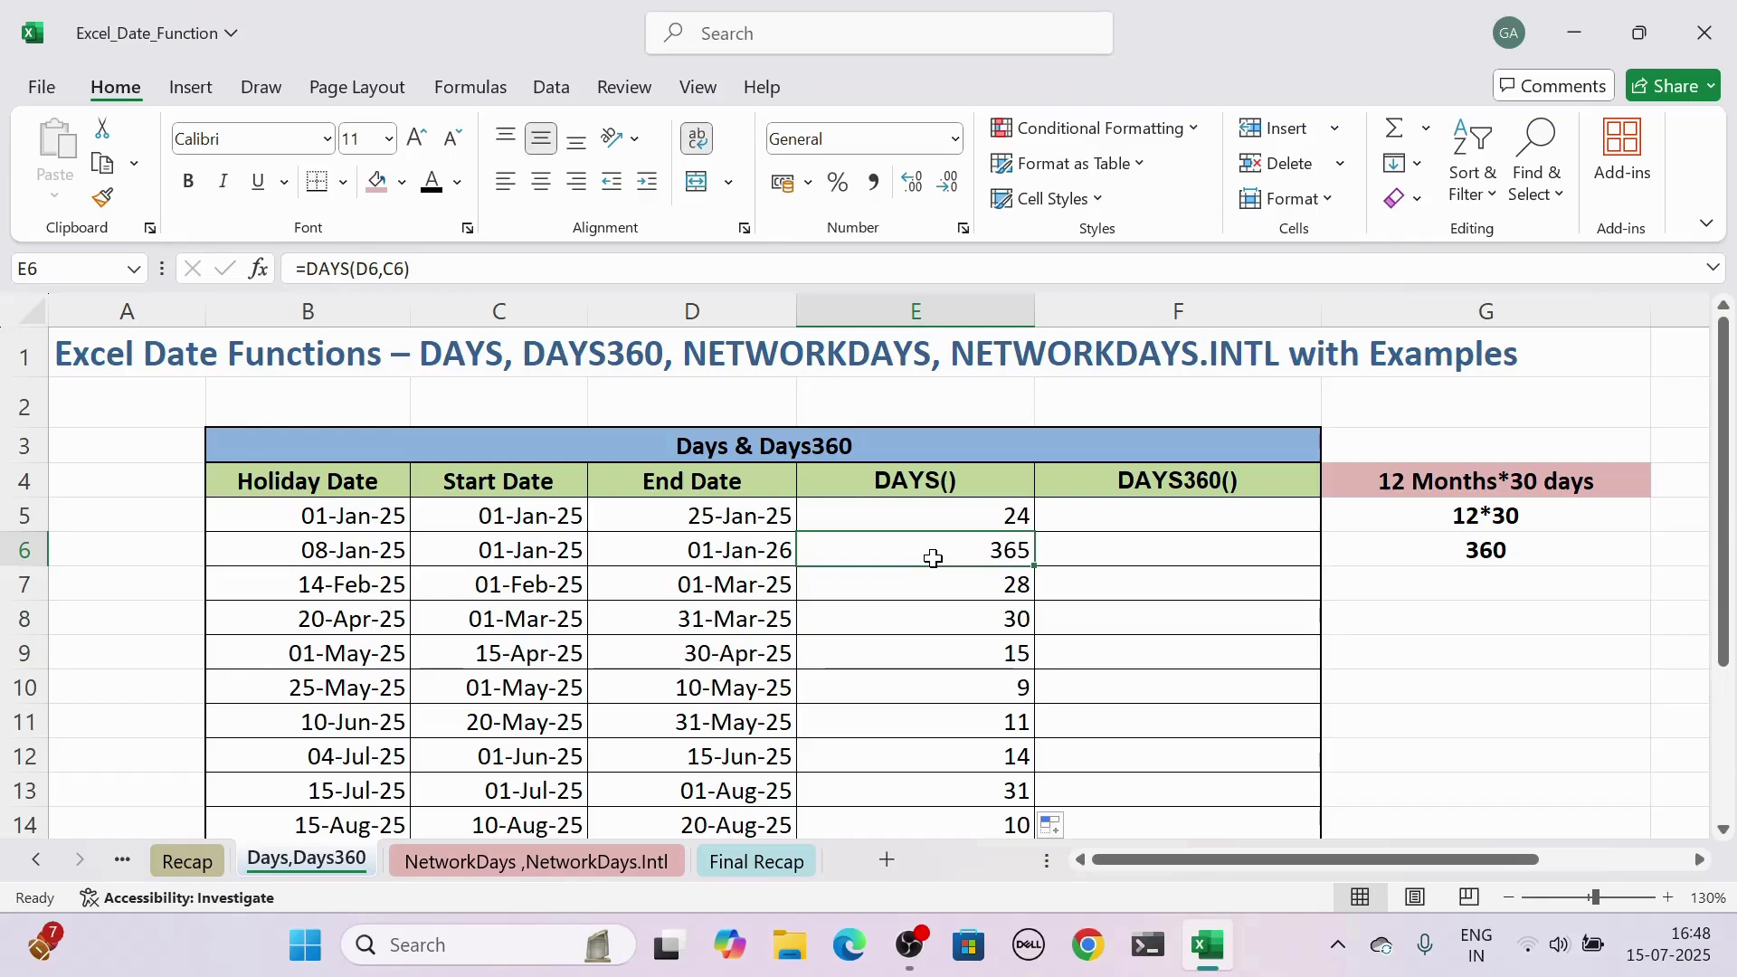
pyautogui.click(1171, 489)
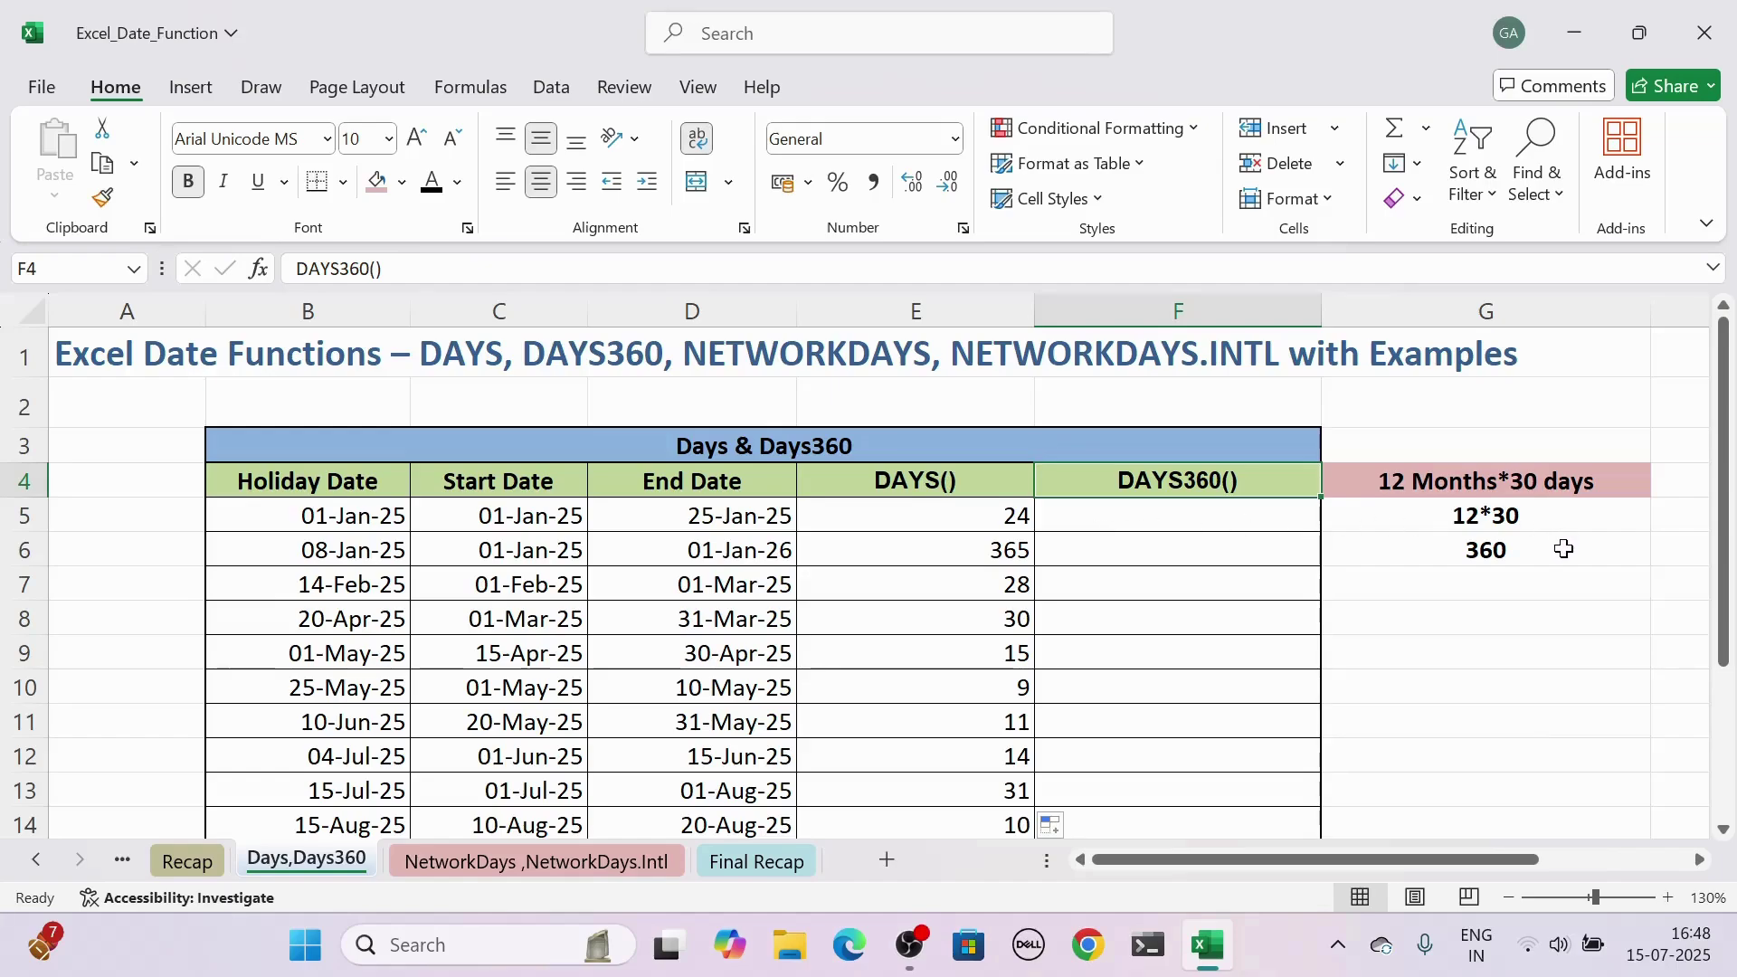
pyautogui.click(1550, 519)
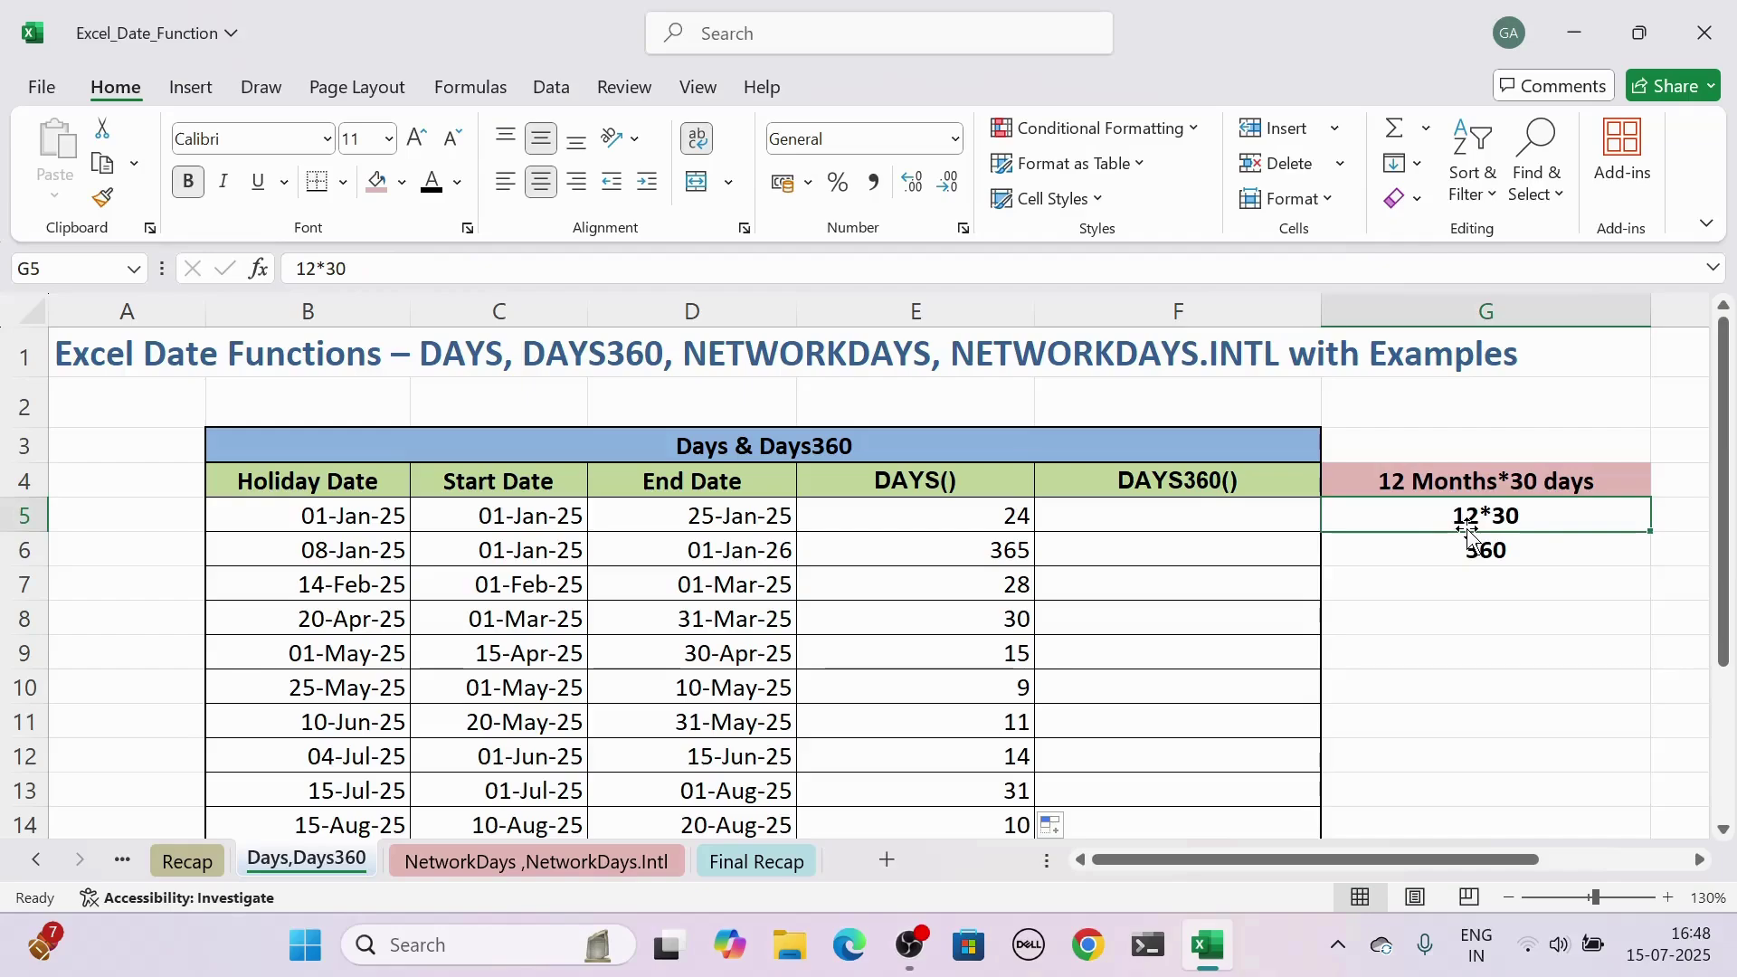
pyautogui.click(1531, 565)
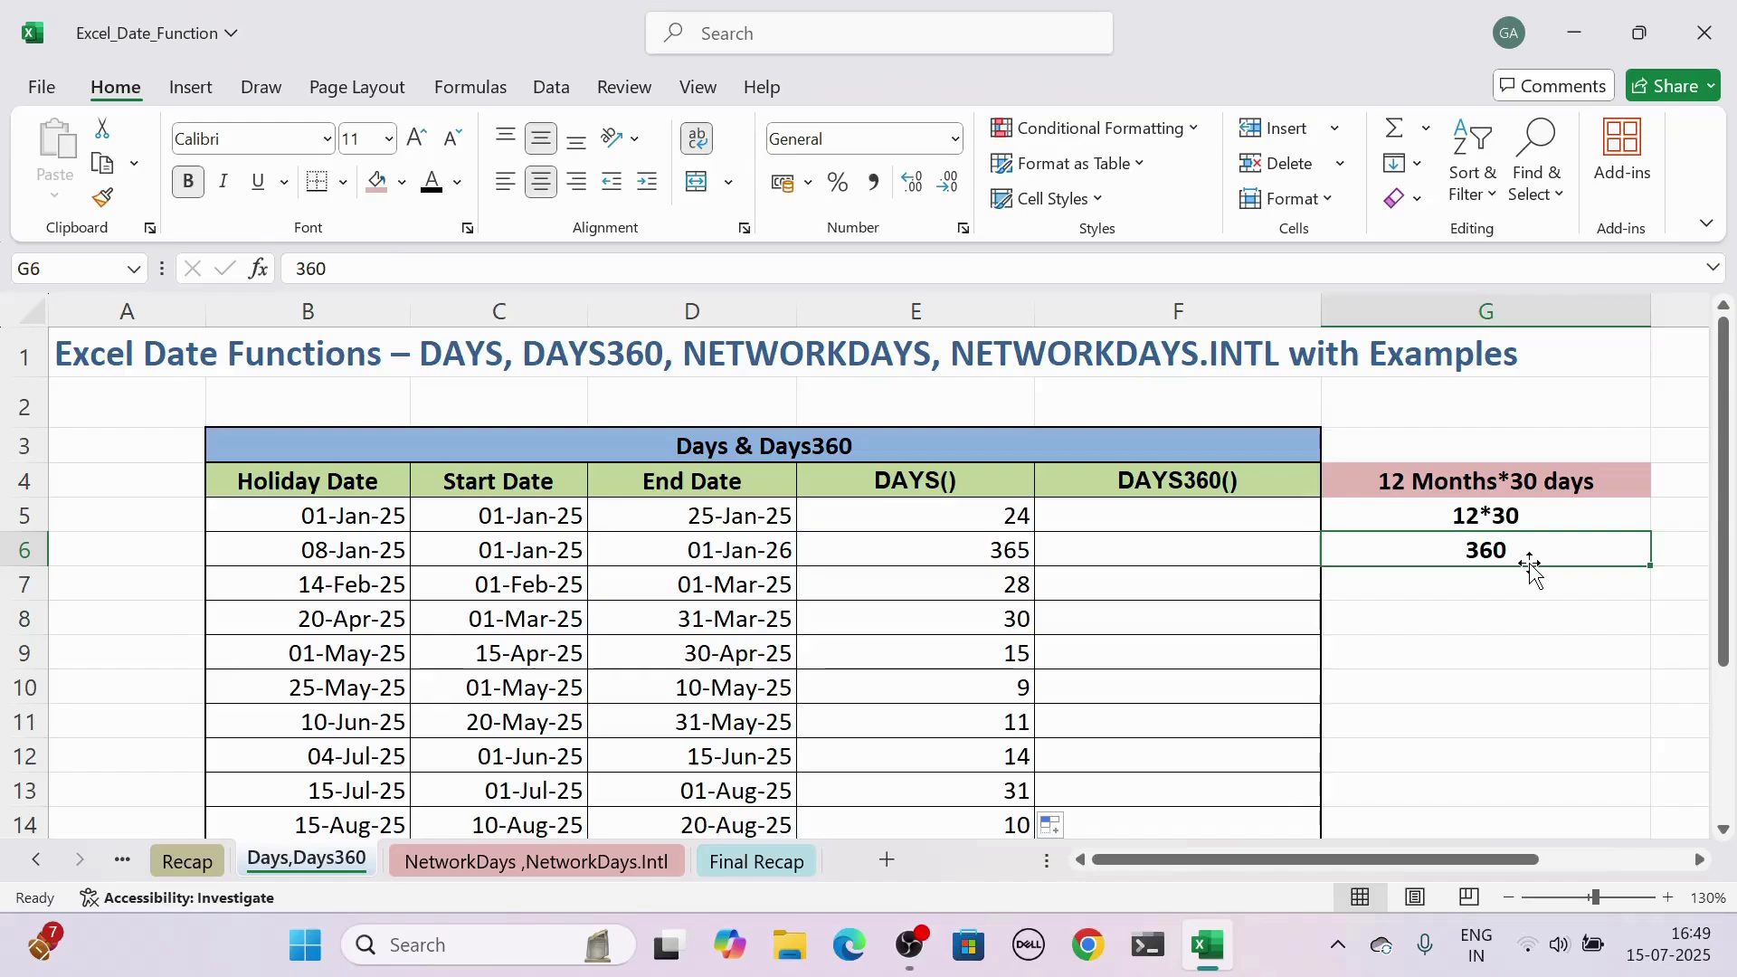
# Calculate the 360-day-year difference in F5 with =DAYS360(C5,D5) and fill the formula down to row 14
pyautogui.click(1227, 522)
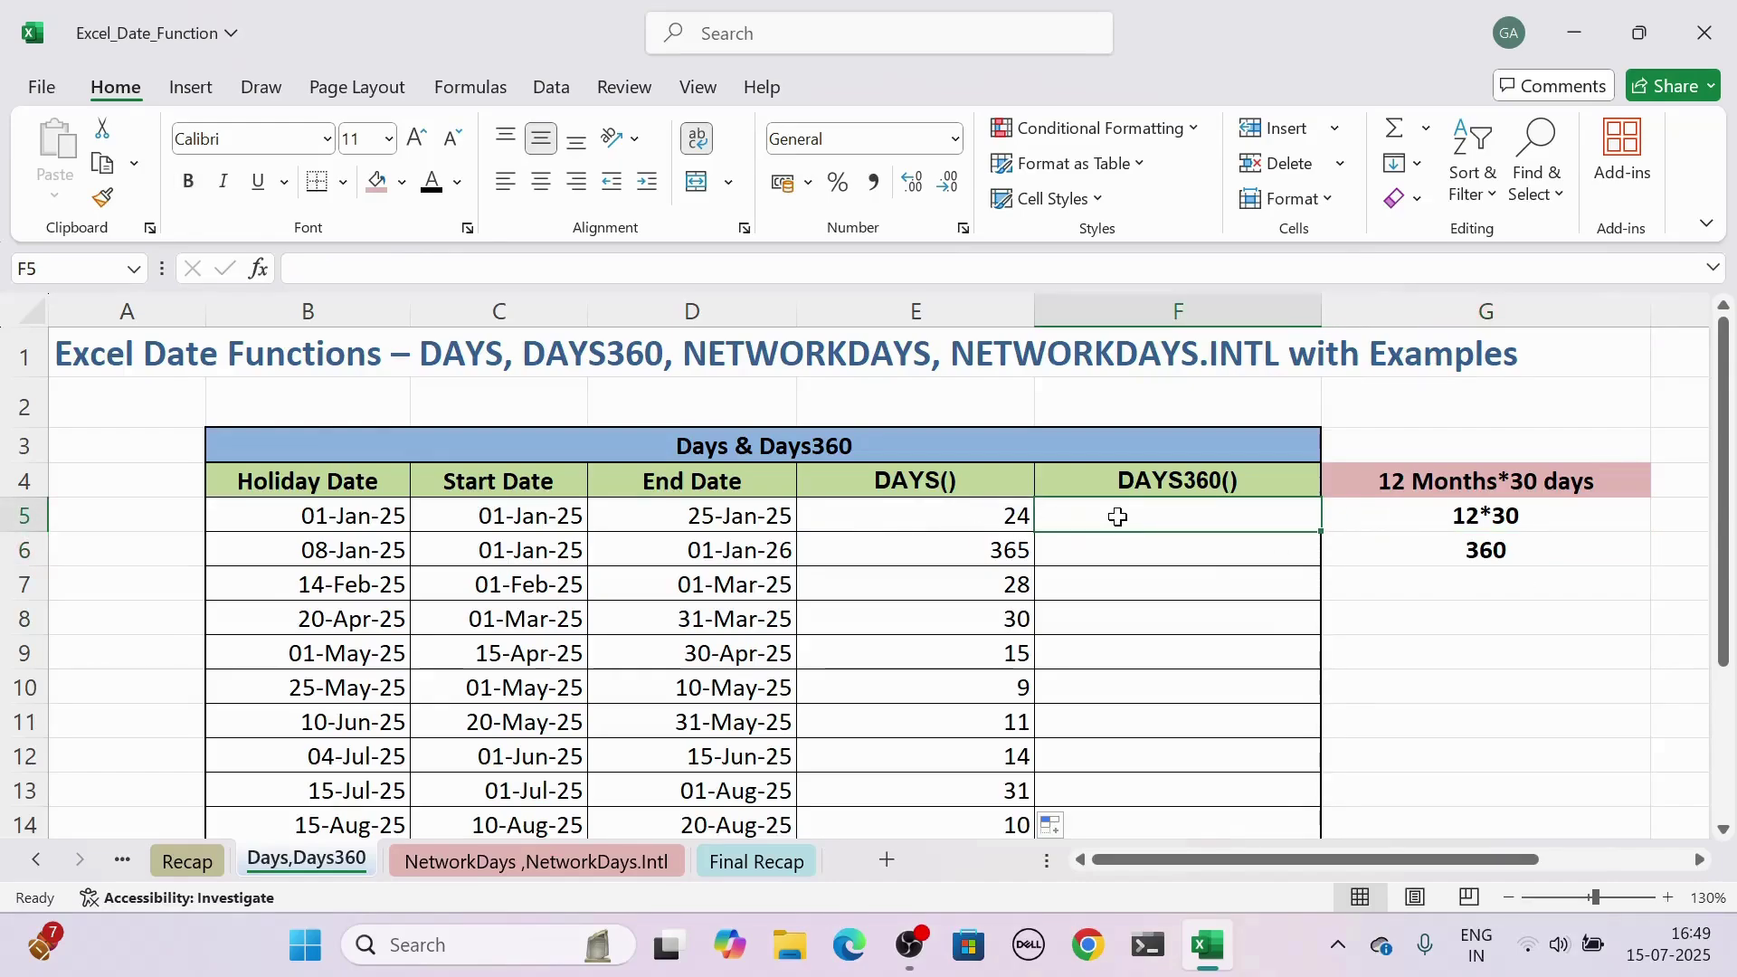
pyautogui.write('=D')
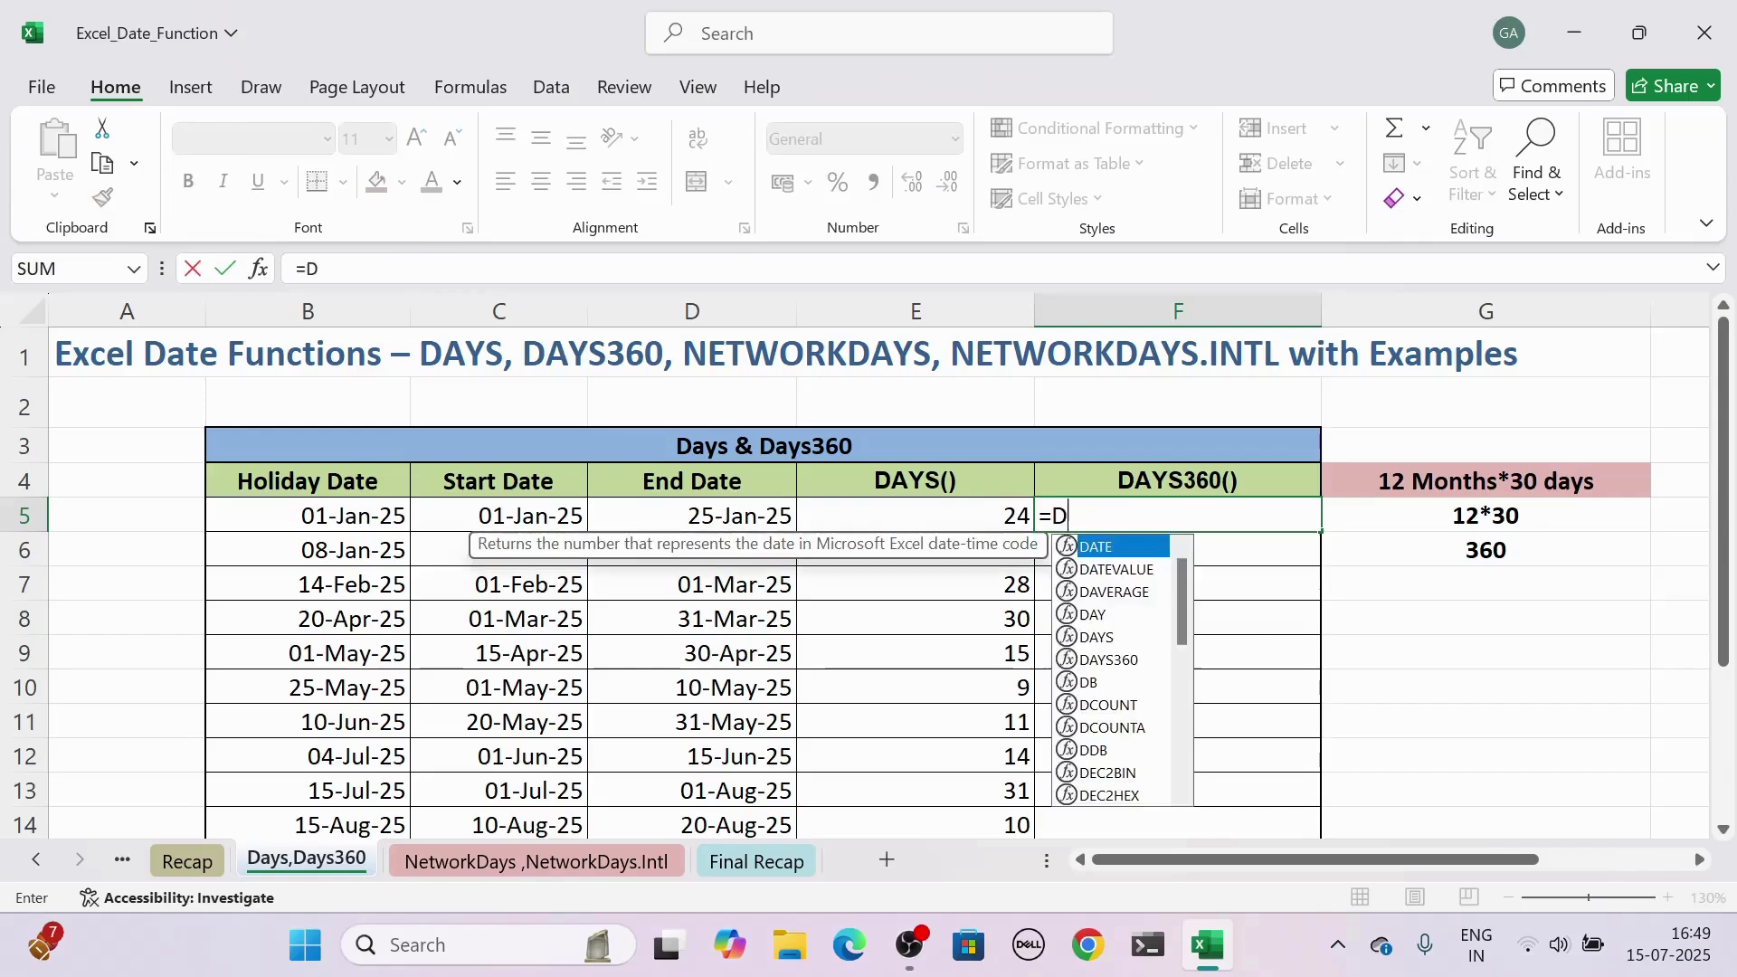
pyautogui.write('ays')
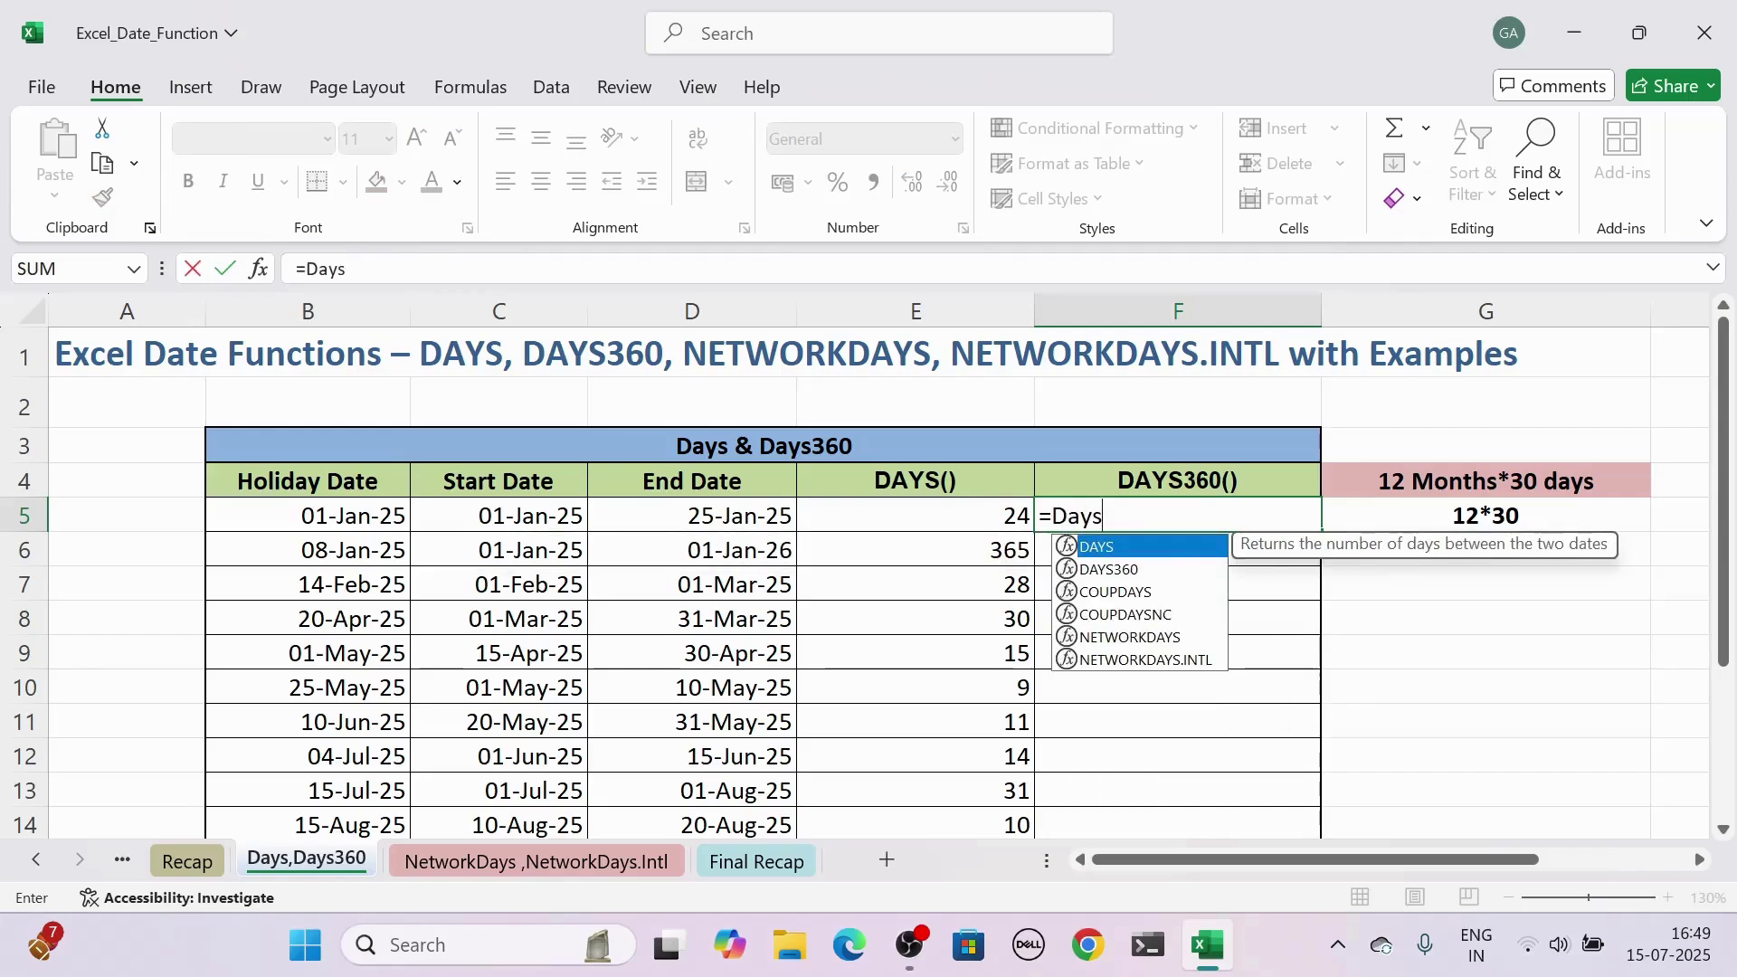
pyautogui.write('360')
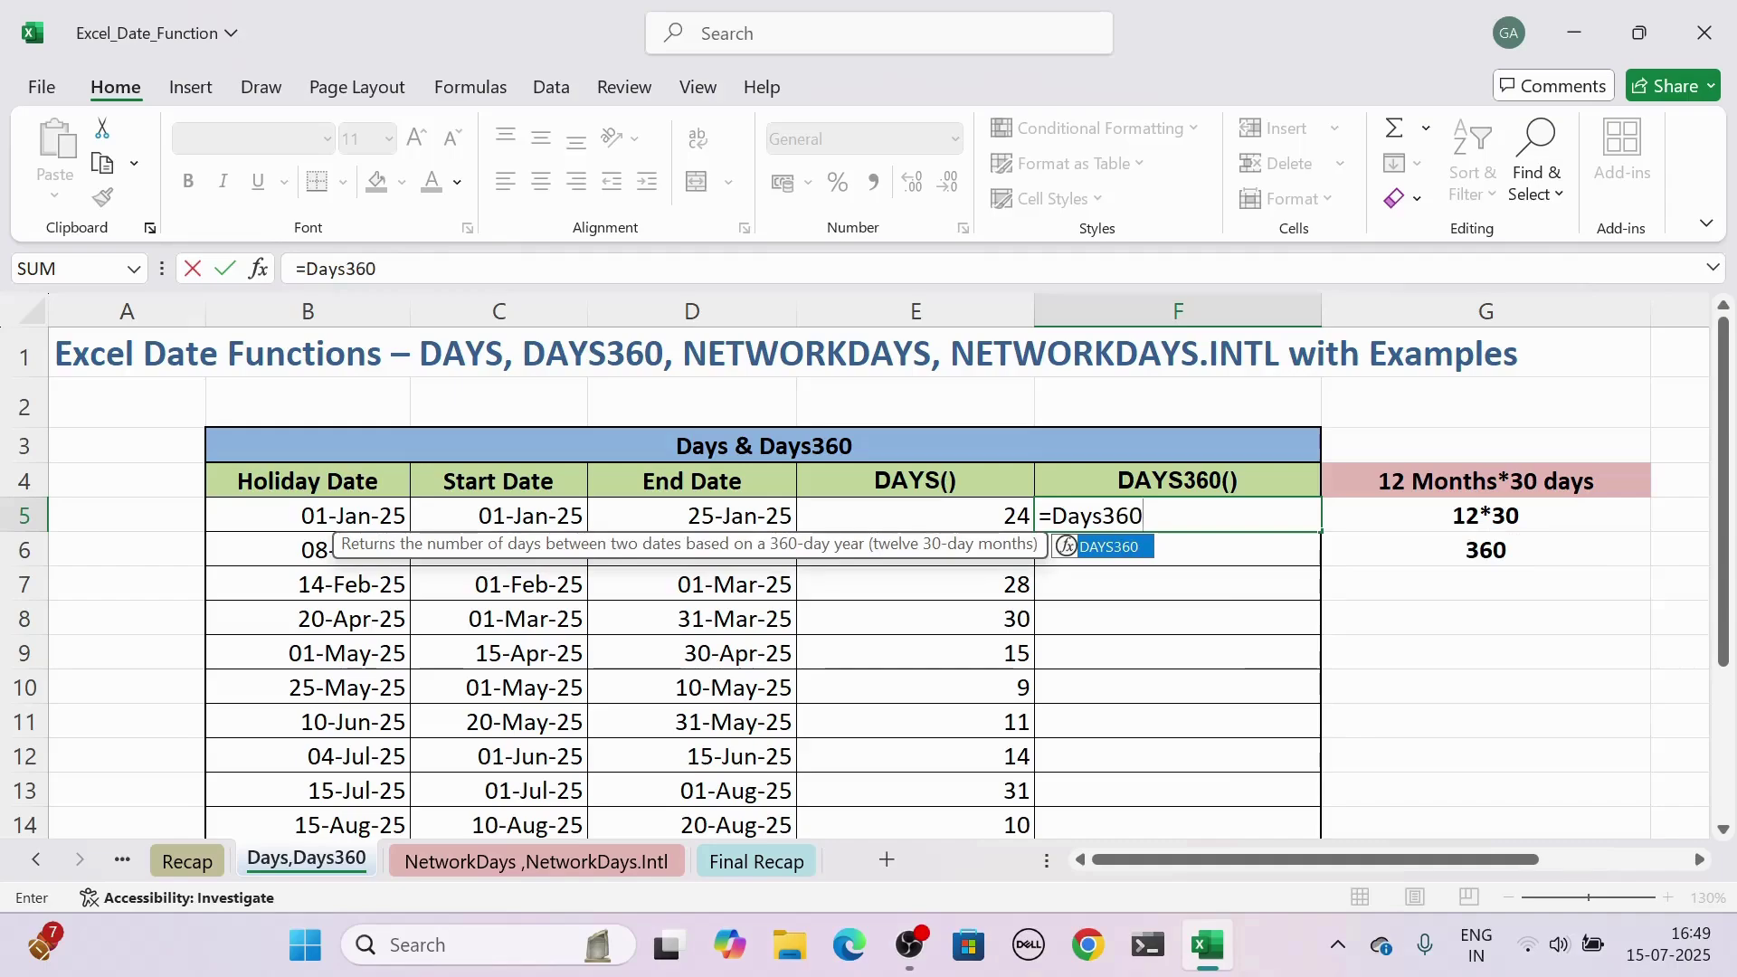
pyautogui.press('Tab')
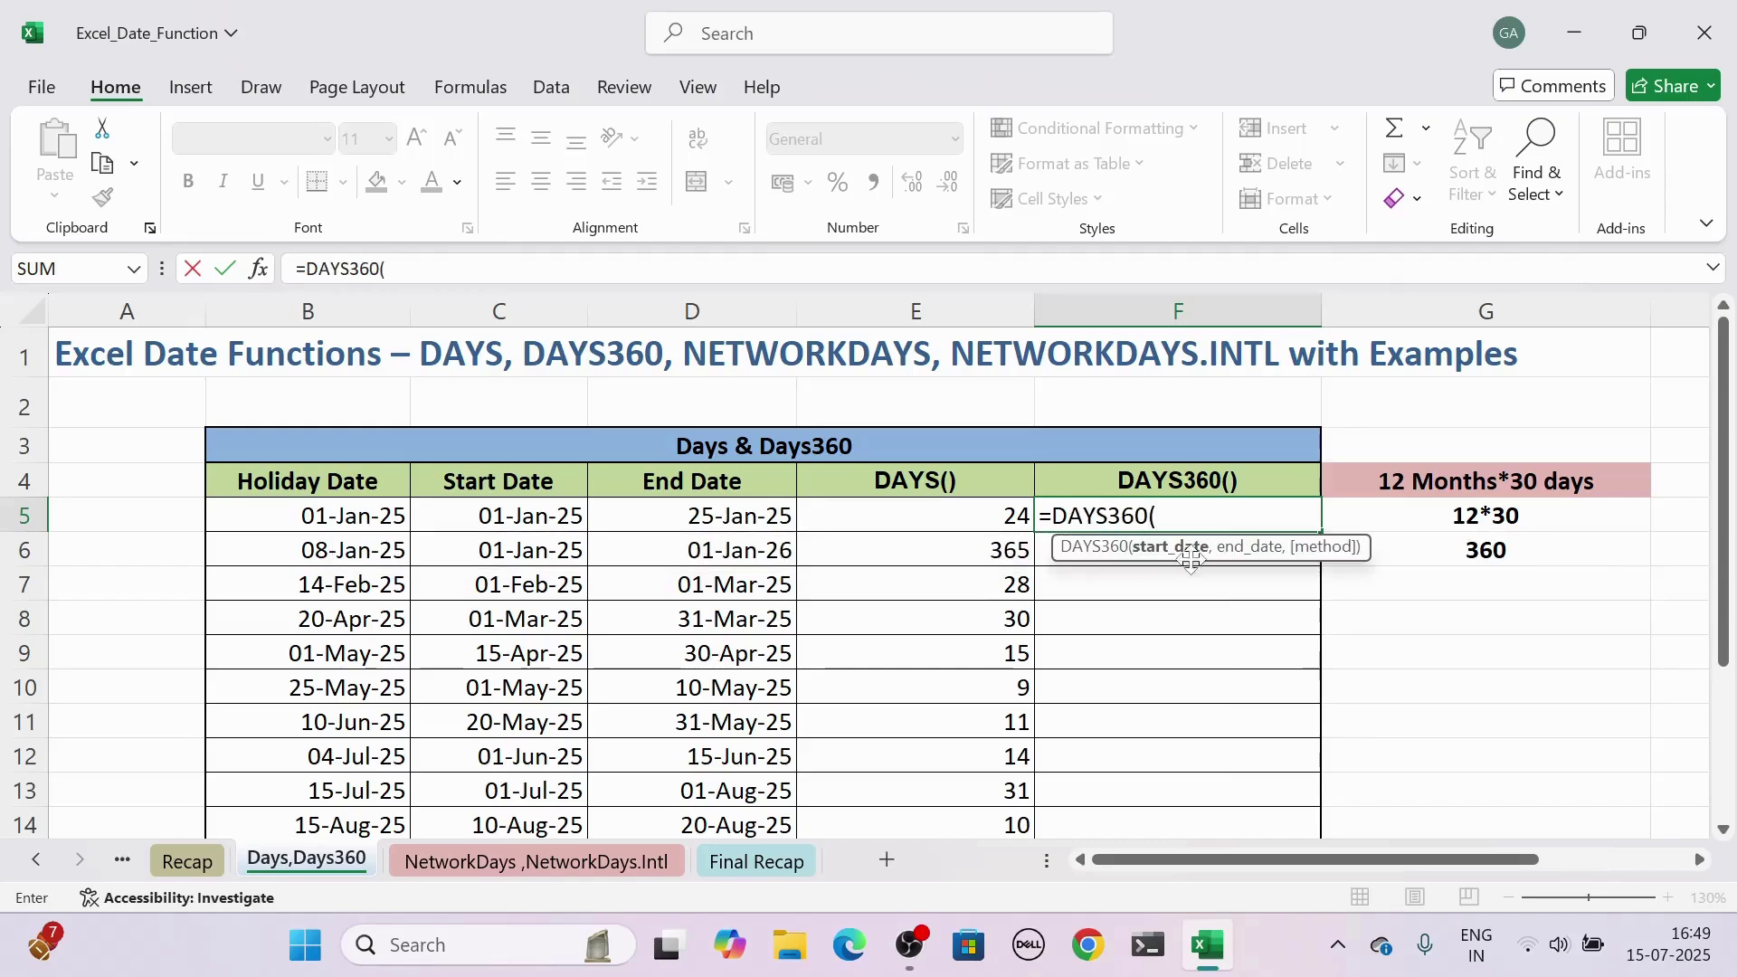
pyautogui.click(522, 524)
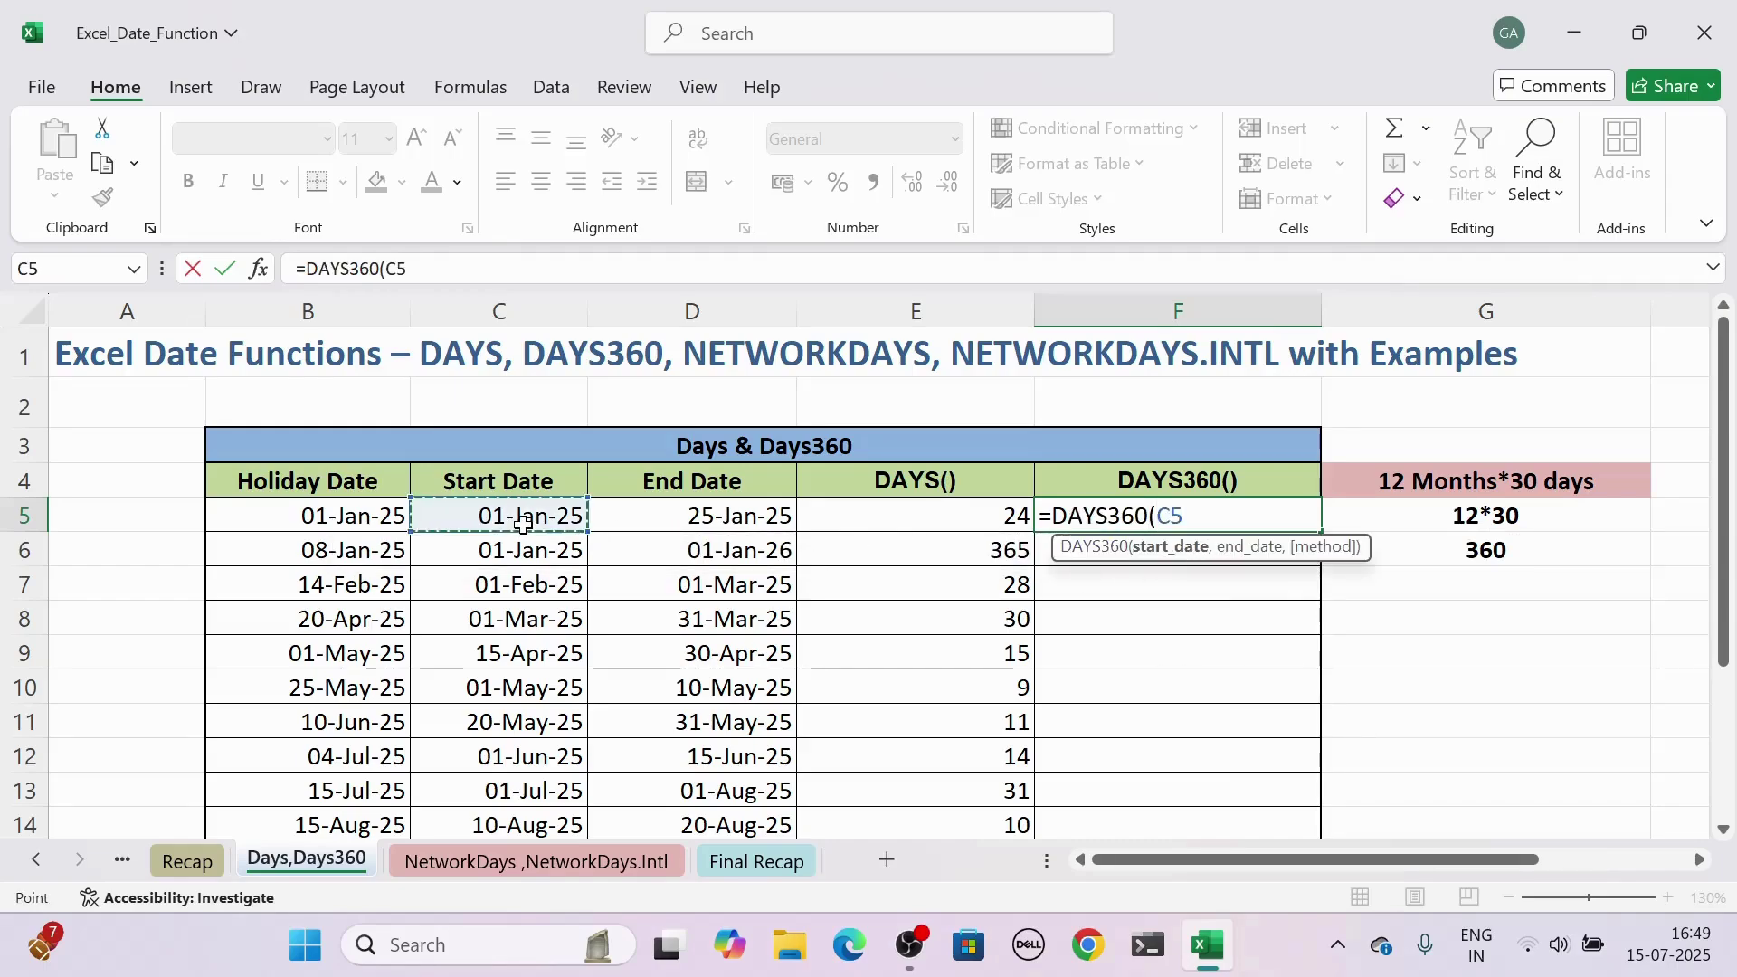
pyautogui.write(',')
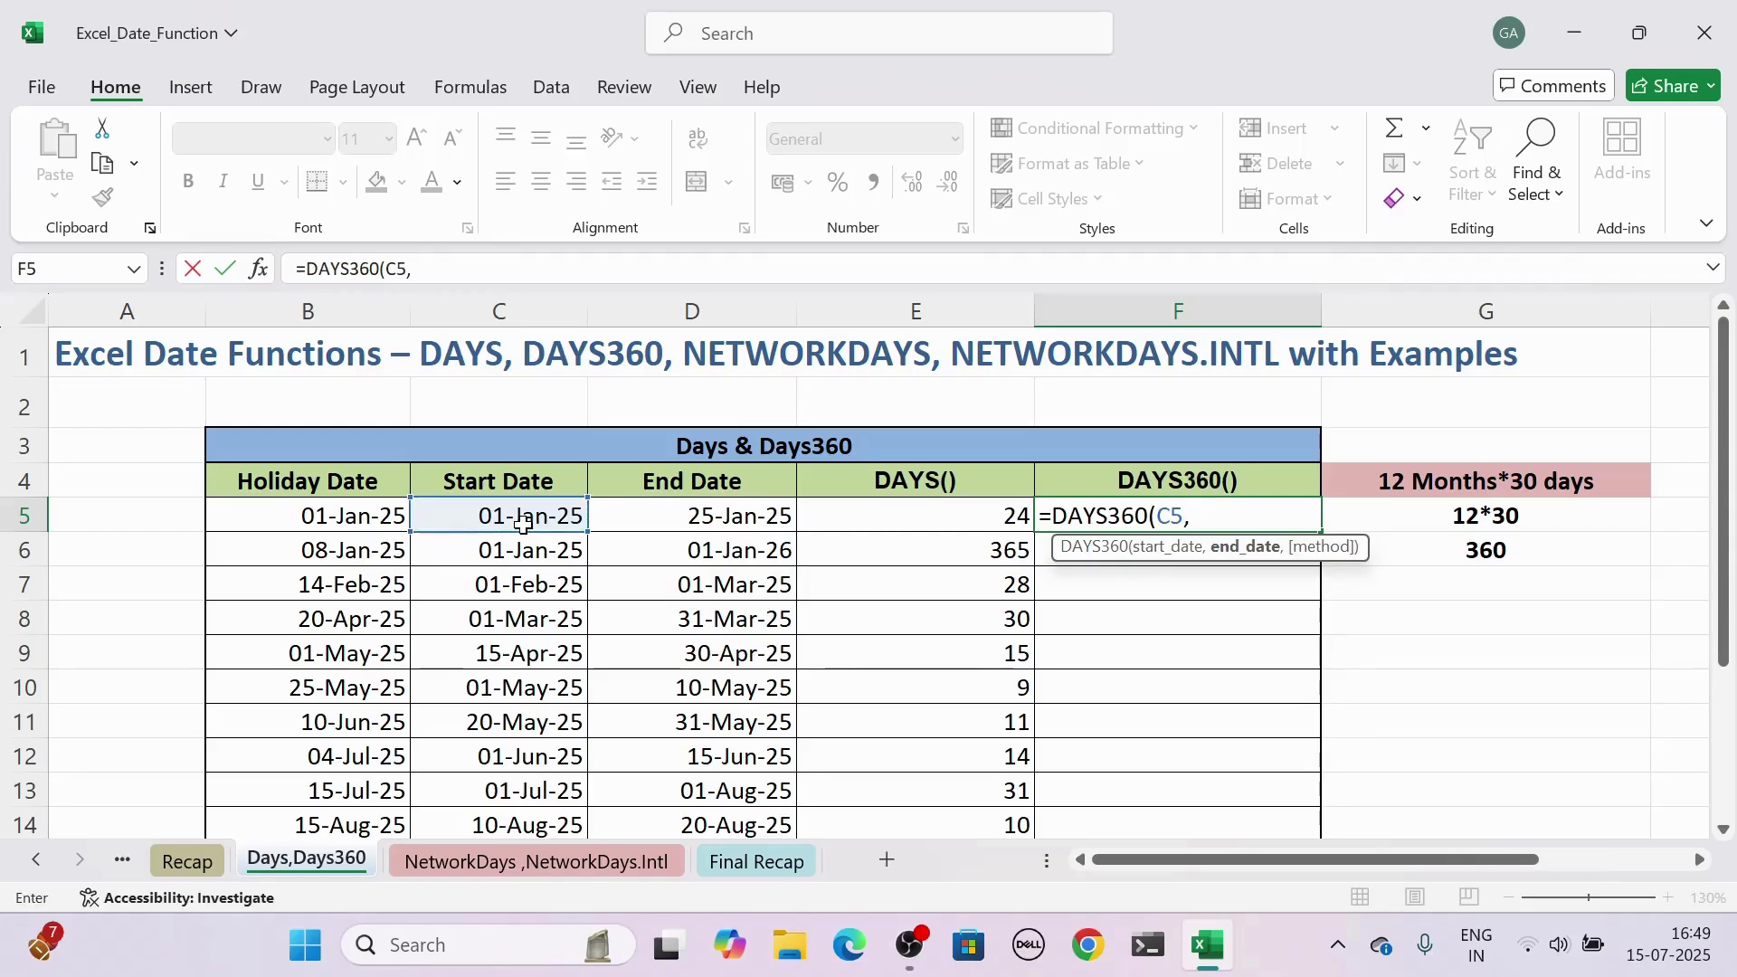
pyautogui.click(711, 518)
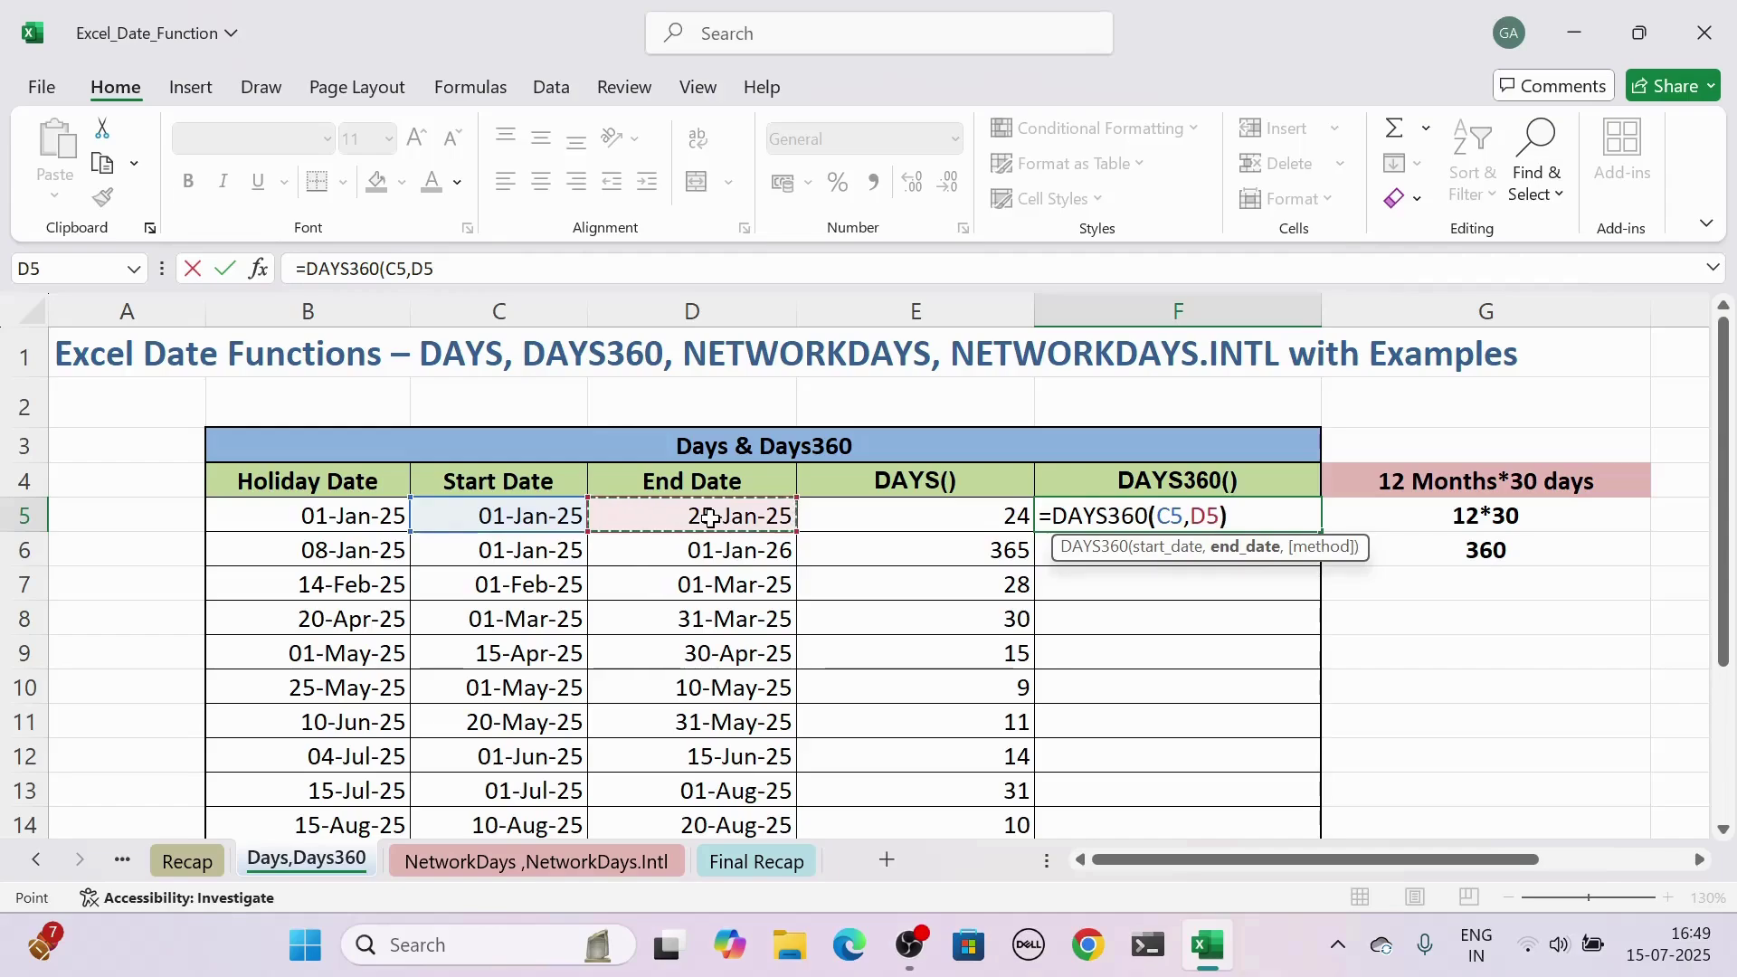
pyautogui.write(')')
pyautogui.press('Return')
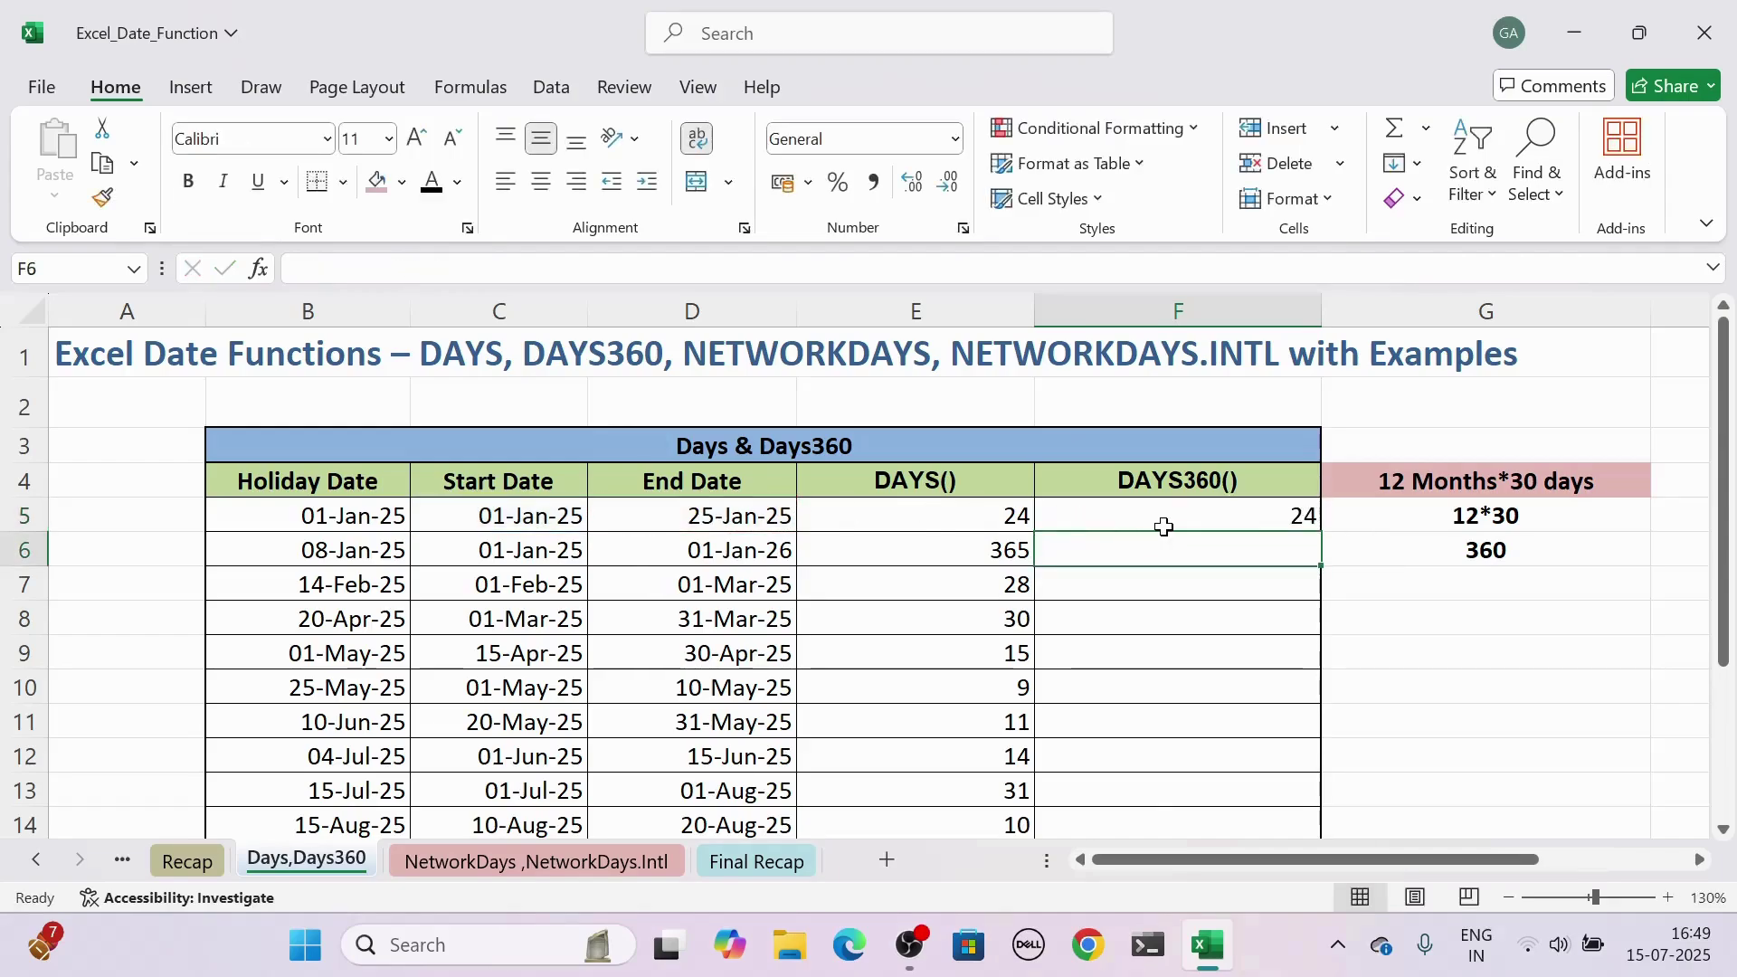
pyautogui.click(1091, 517)
pyautogui.doubleClick(1318, 534)
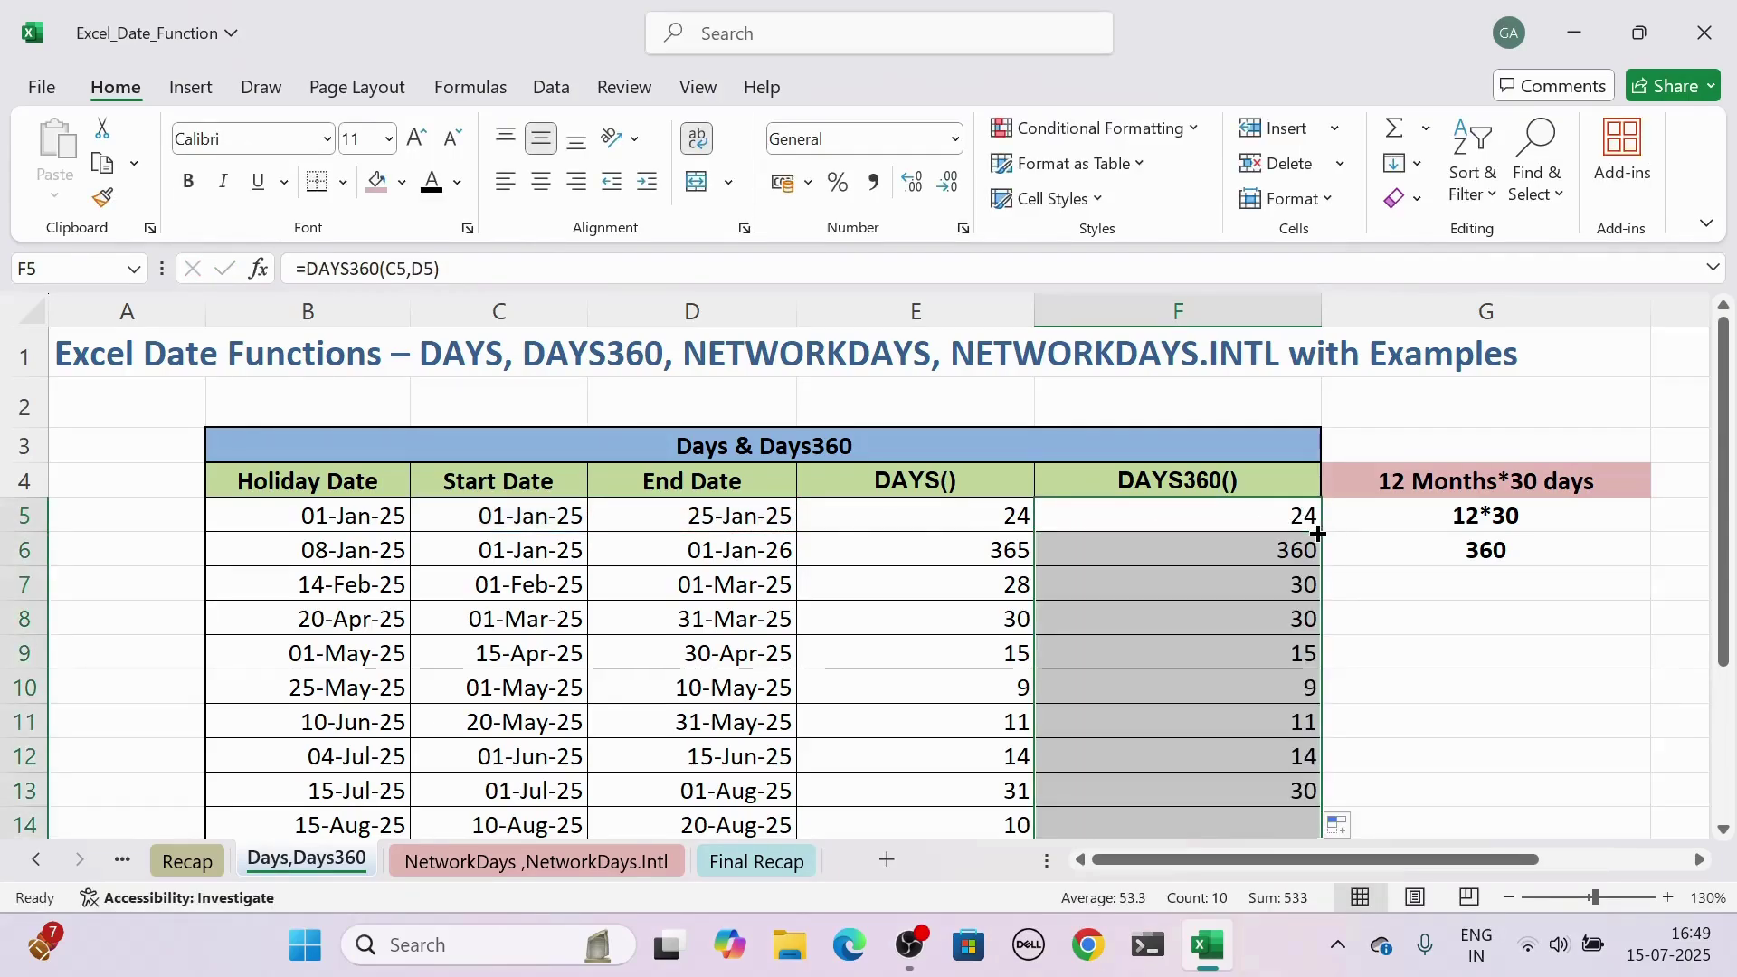
# Compare the DAYS and DAYS360 results in rows 6 and 7 against their start and end dates
pyautogui.click(1126, 549)
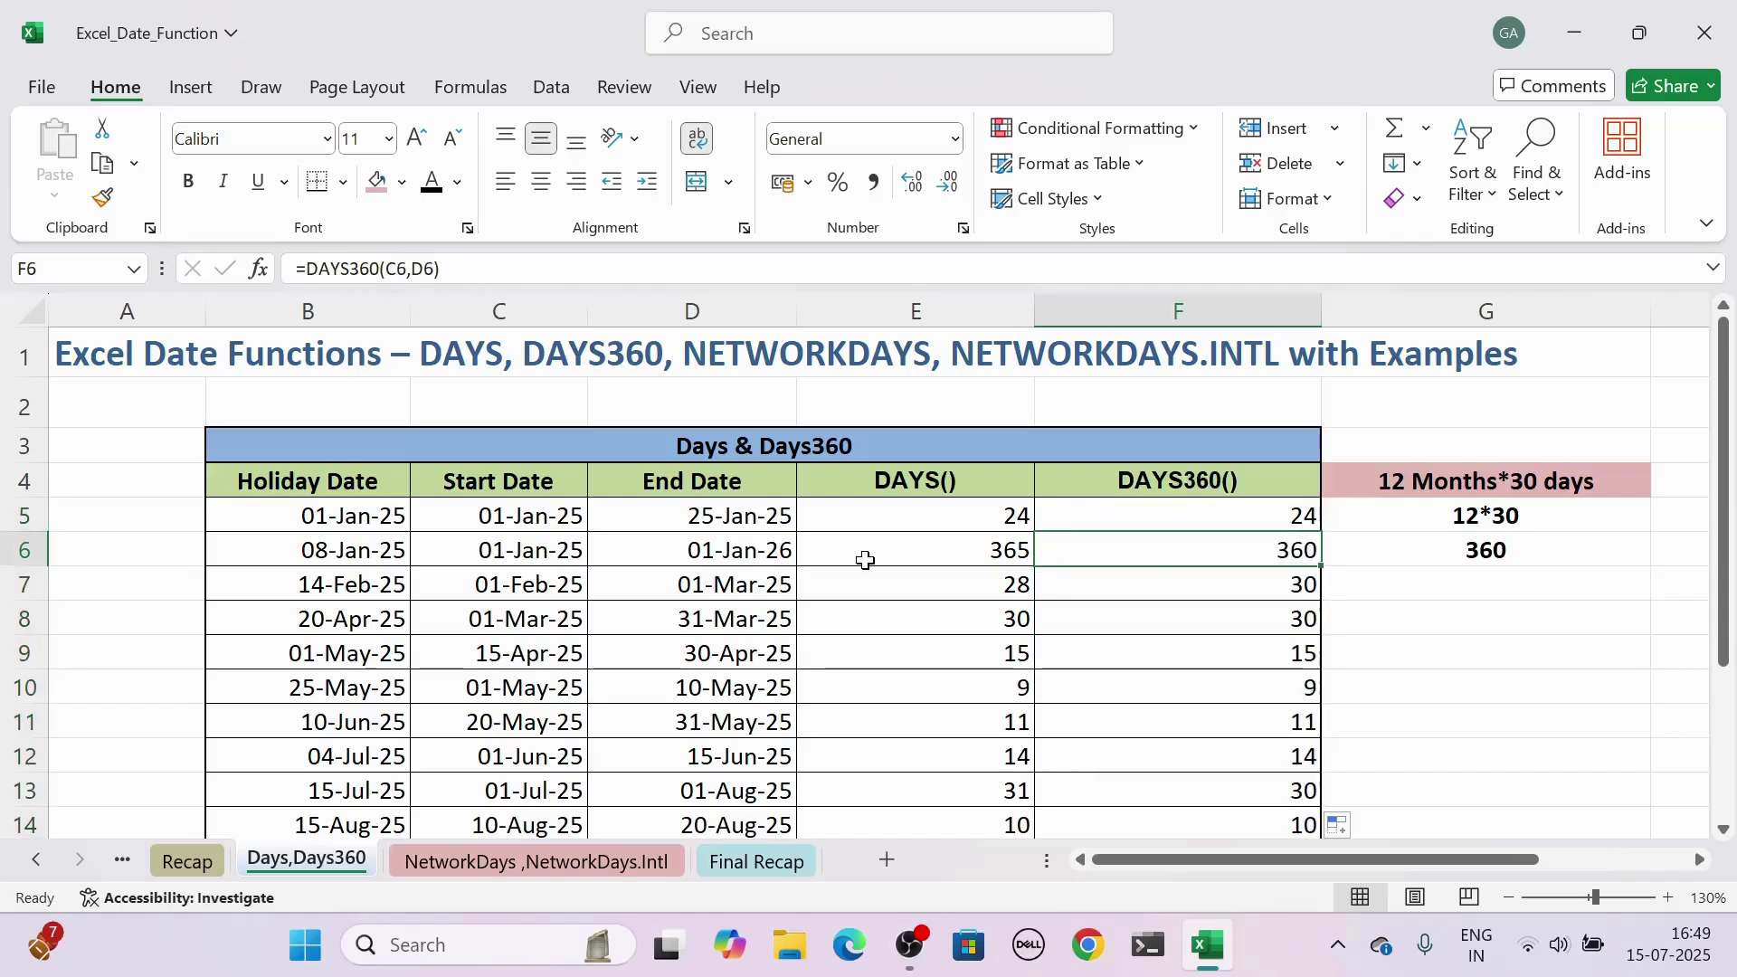
pyautogui.click(866, 560)
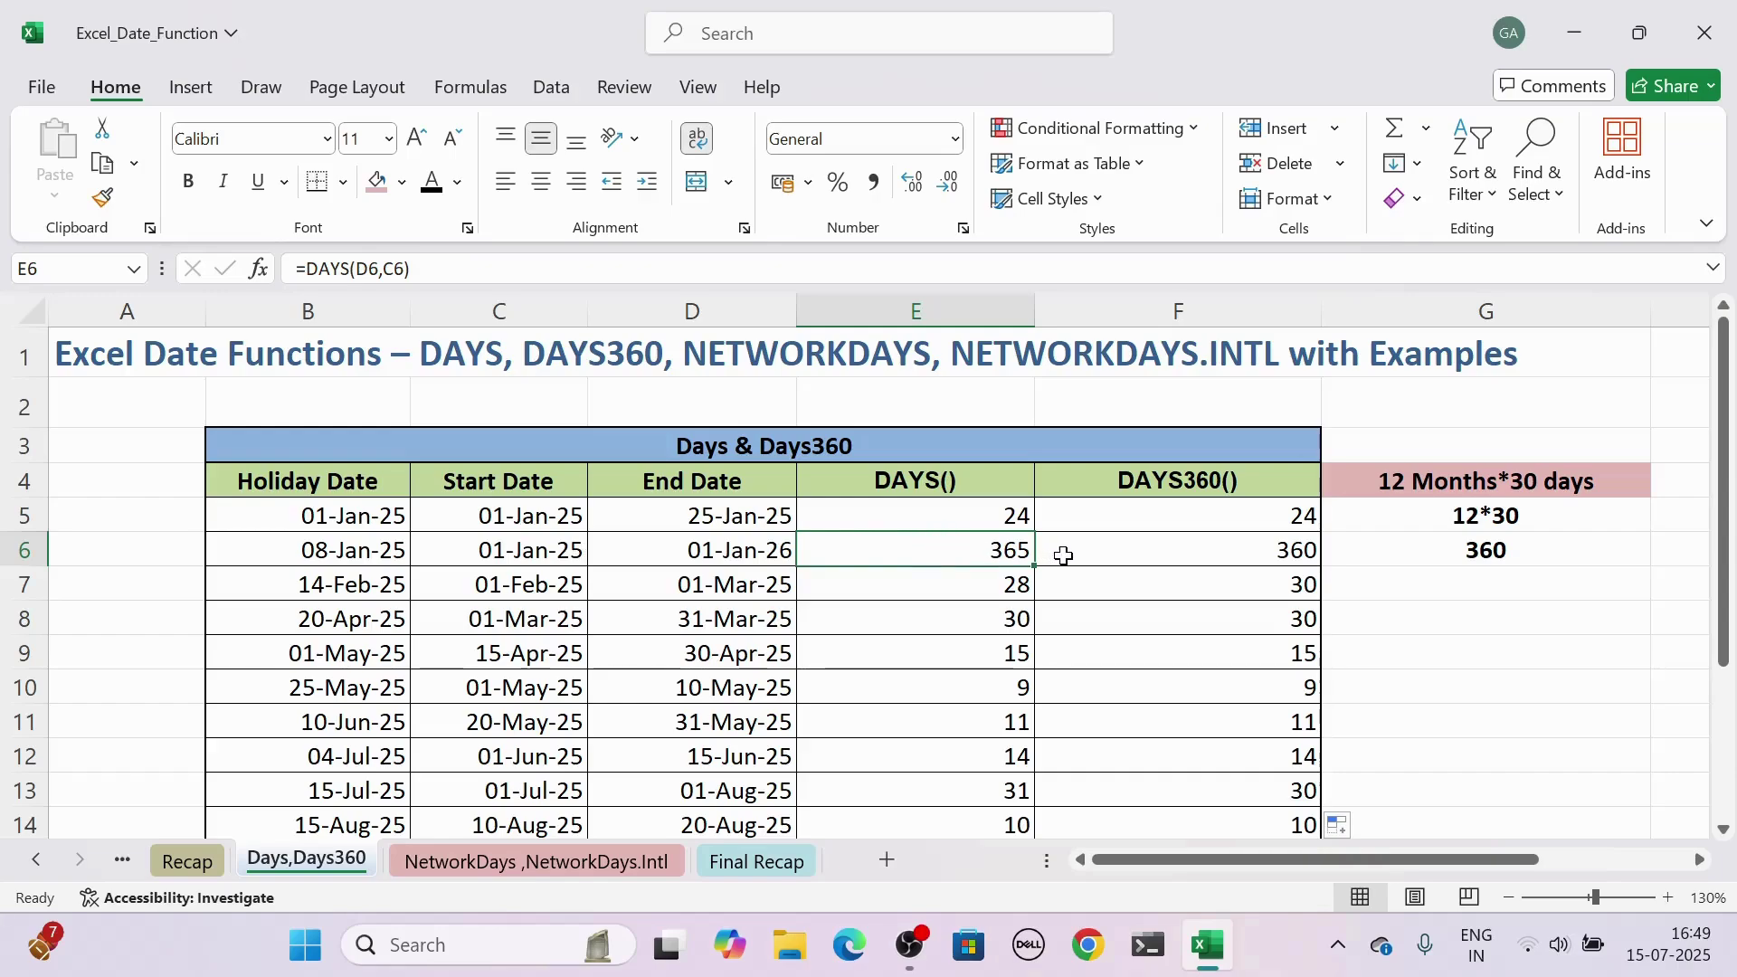
pyautogui.click(1172, 550)
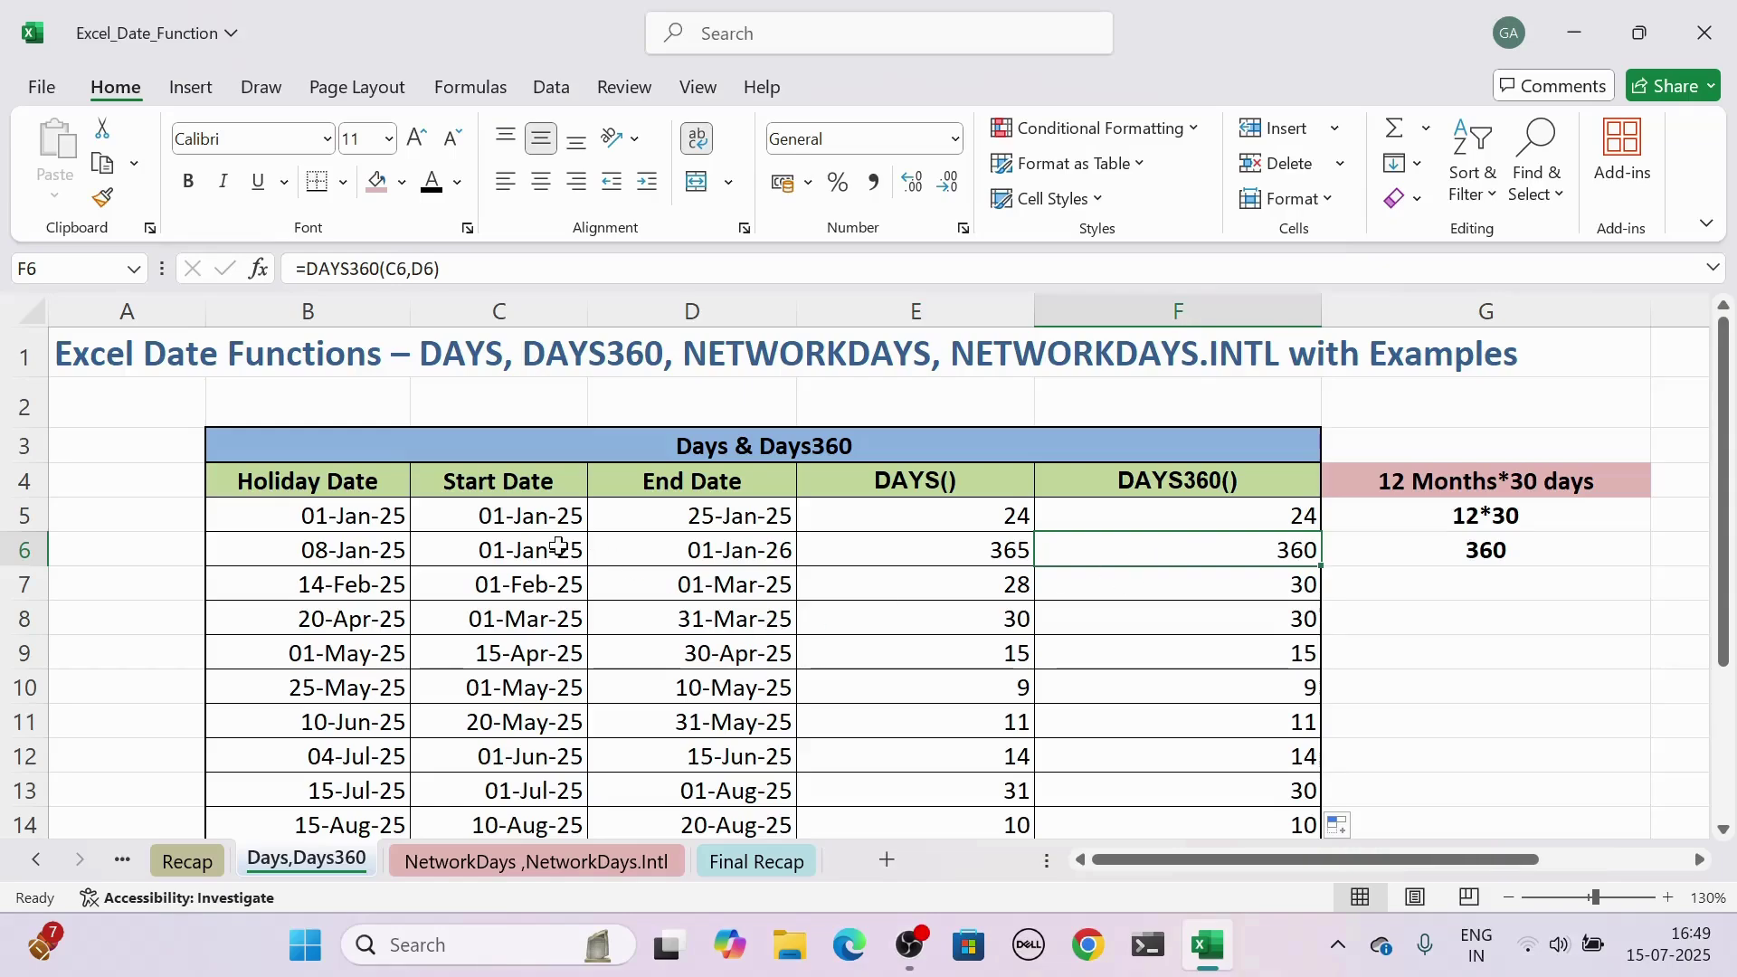
pyautogui.click(521, 593)
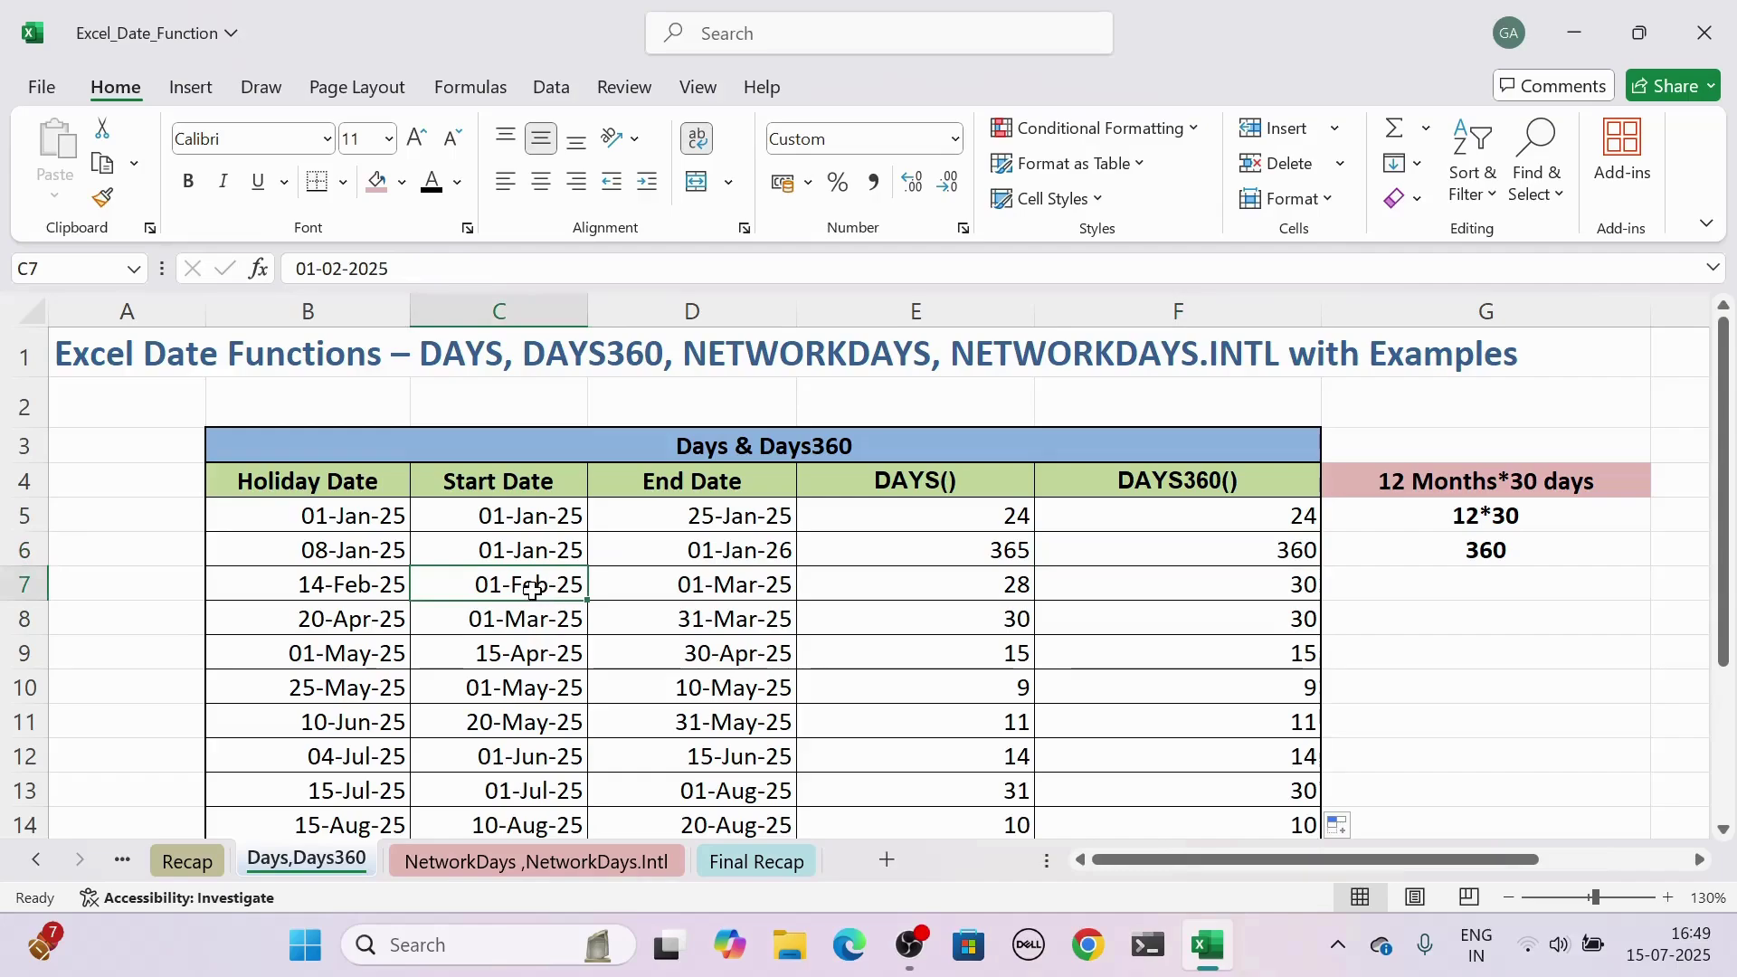
pyautogui.click(689, 586)
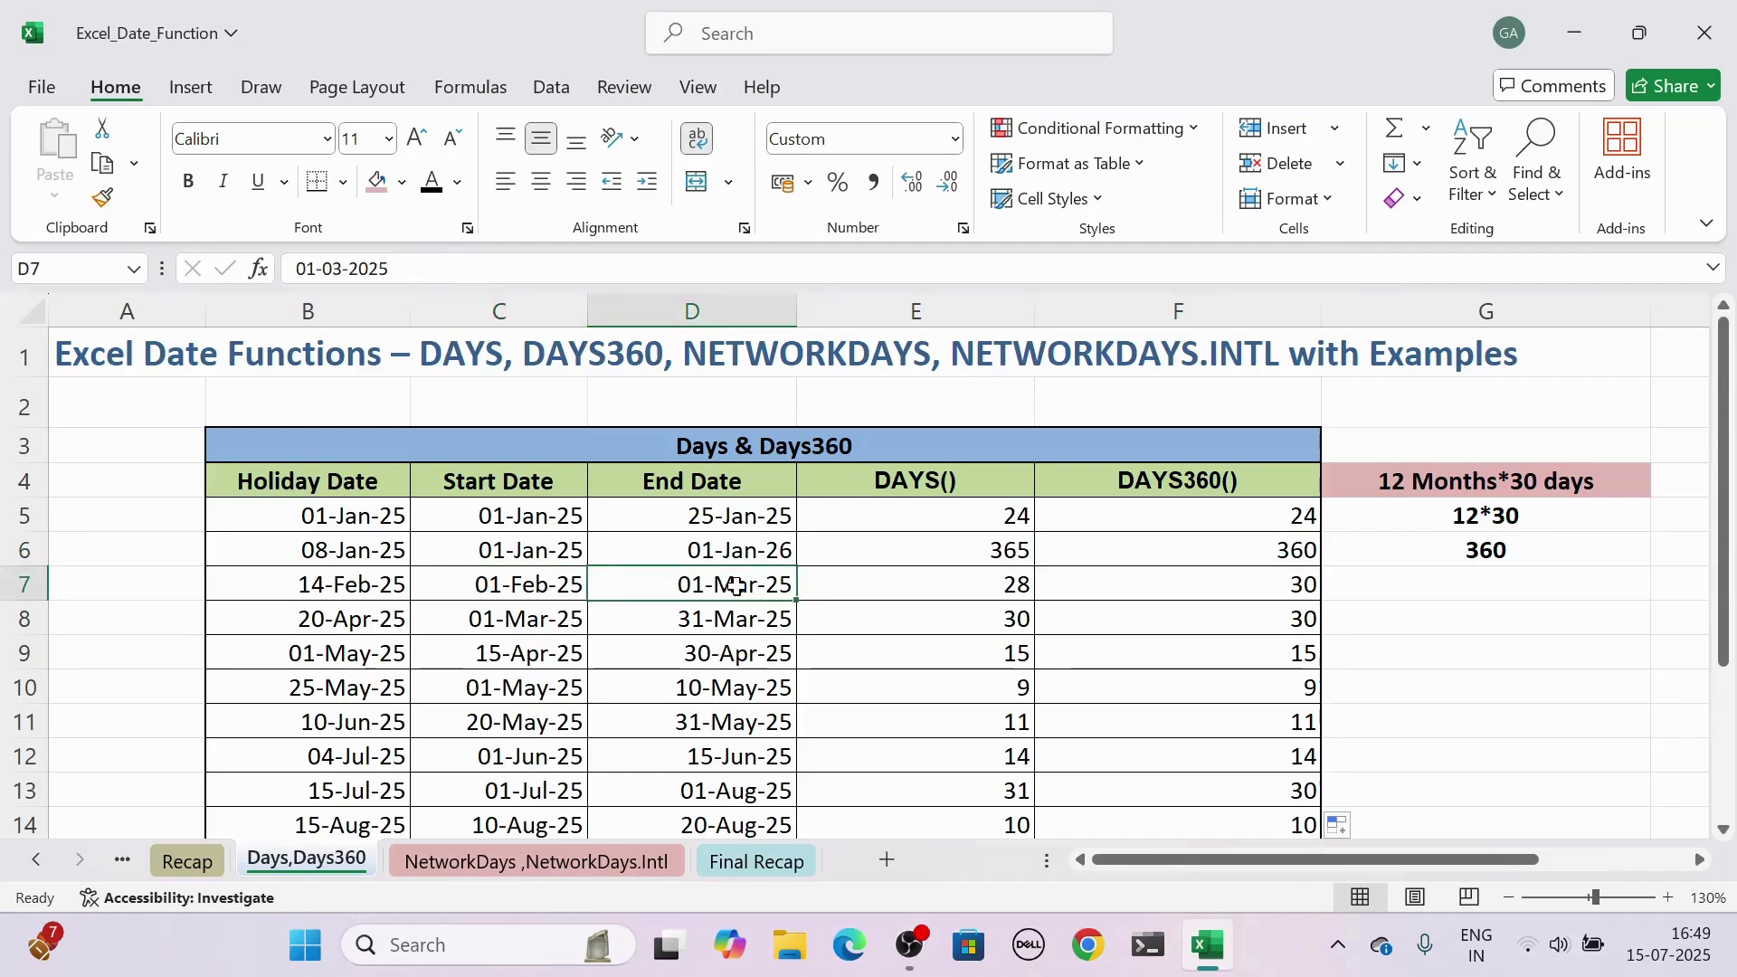
pyautogui.click(911, 580)
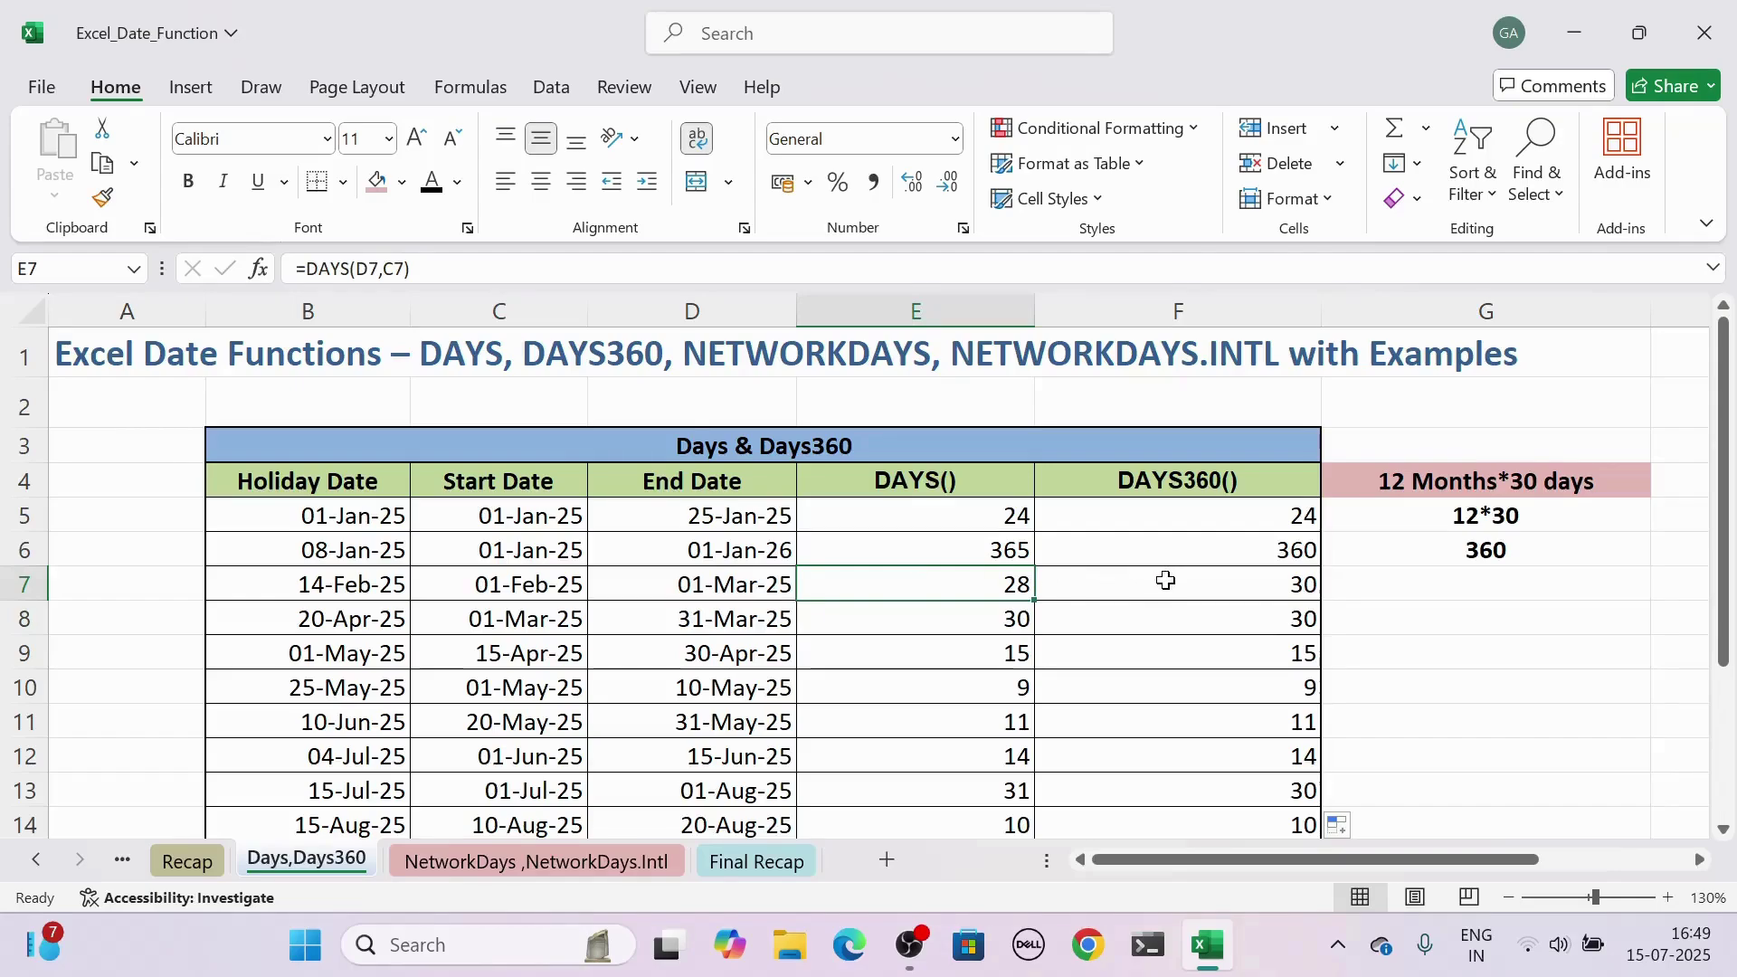
pyautogui.click(1165, 581)
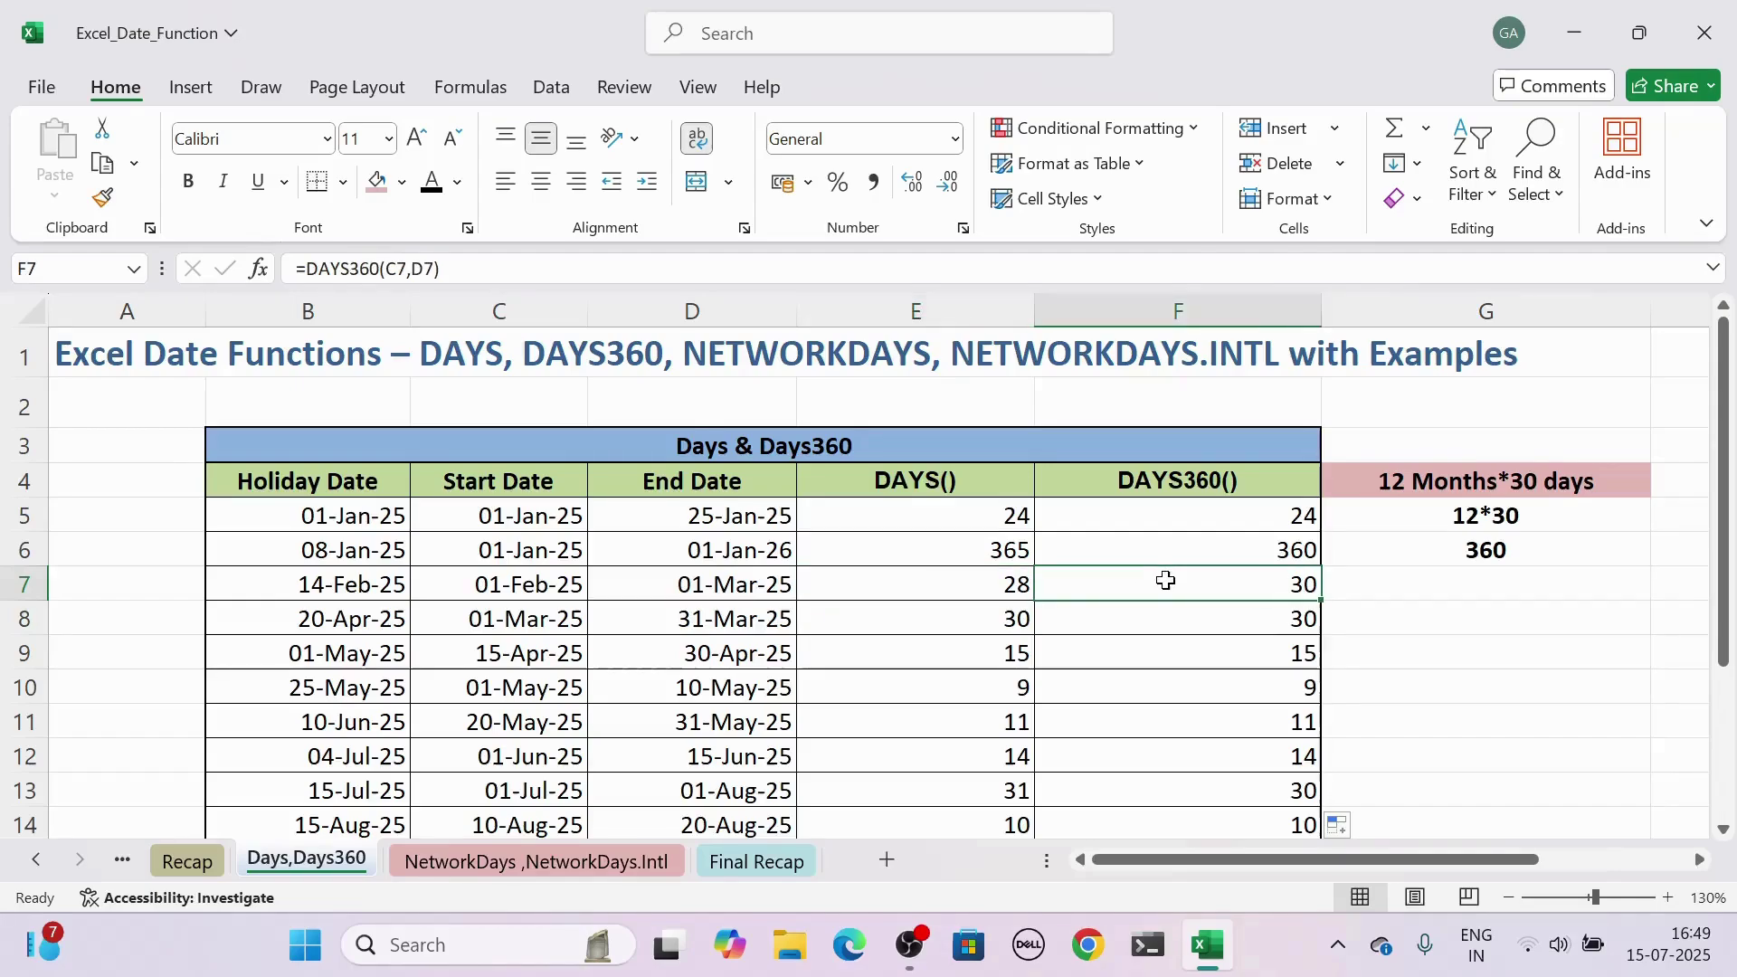
pyautogui.click(1264, 485)
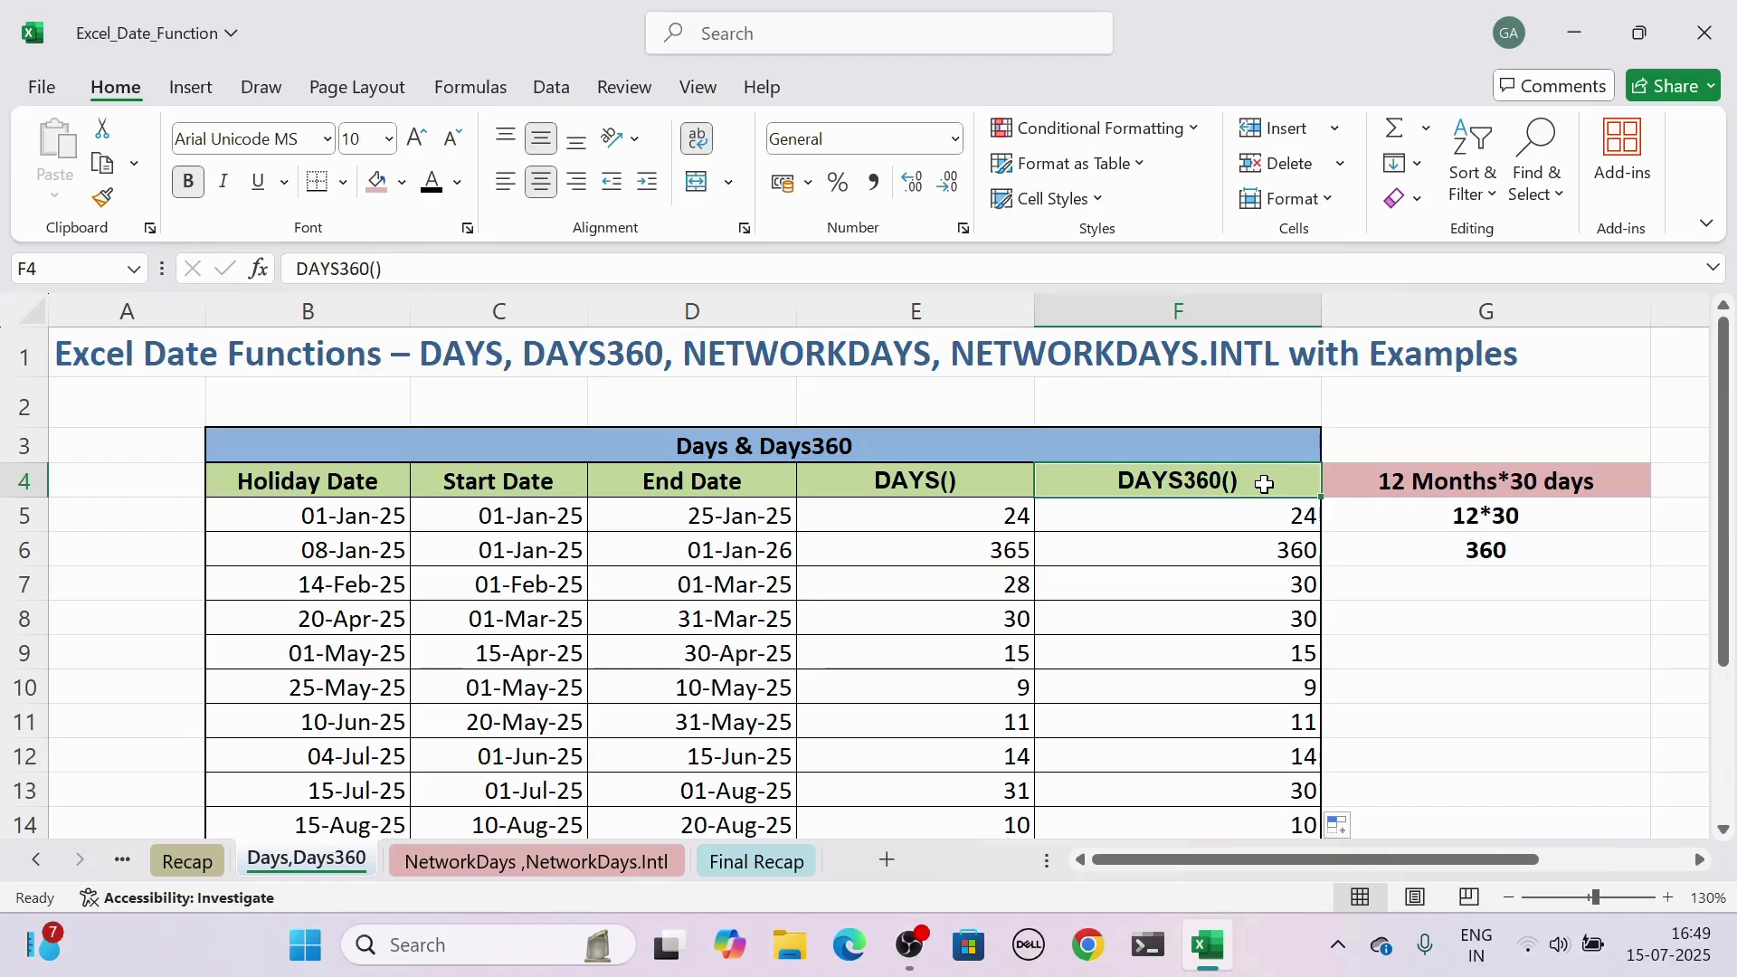
# Open the NetworkDays ,NetworkDays.Intl worksheet
pyautogui.click(529, 864)
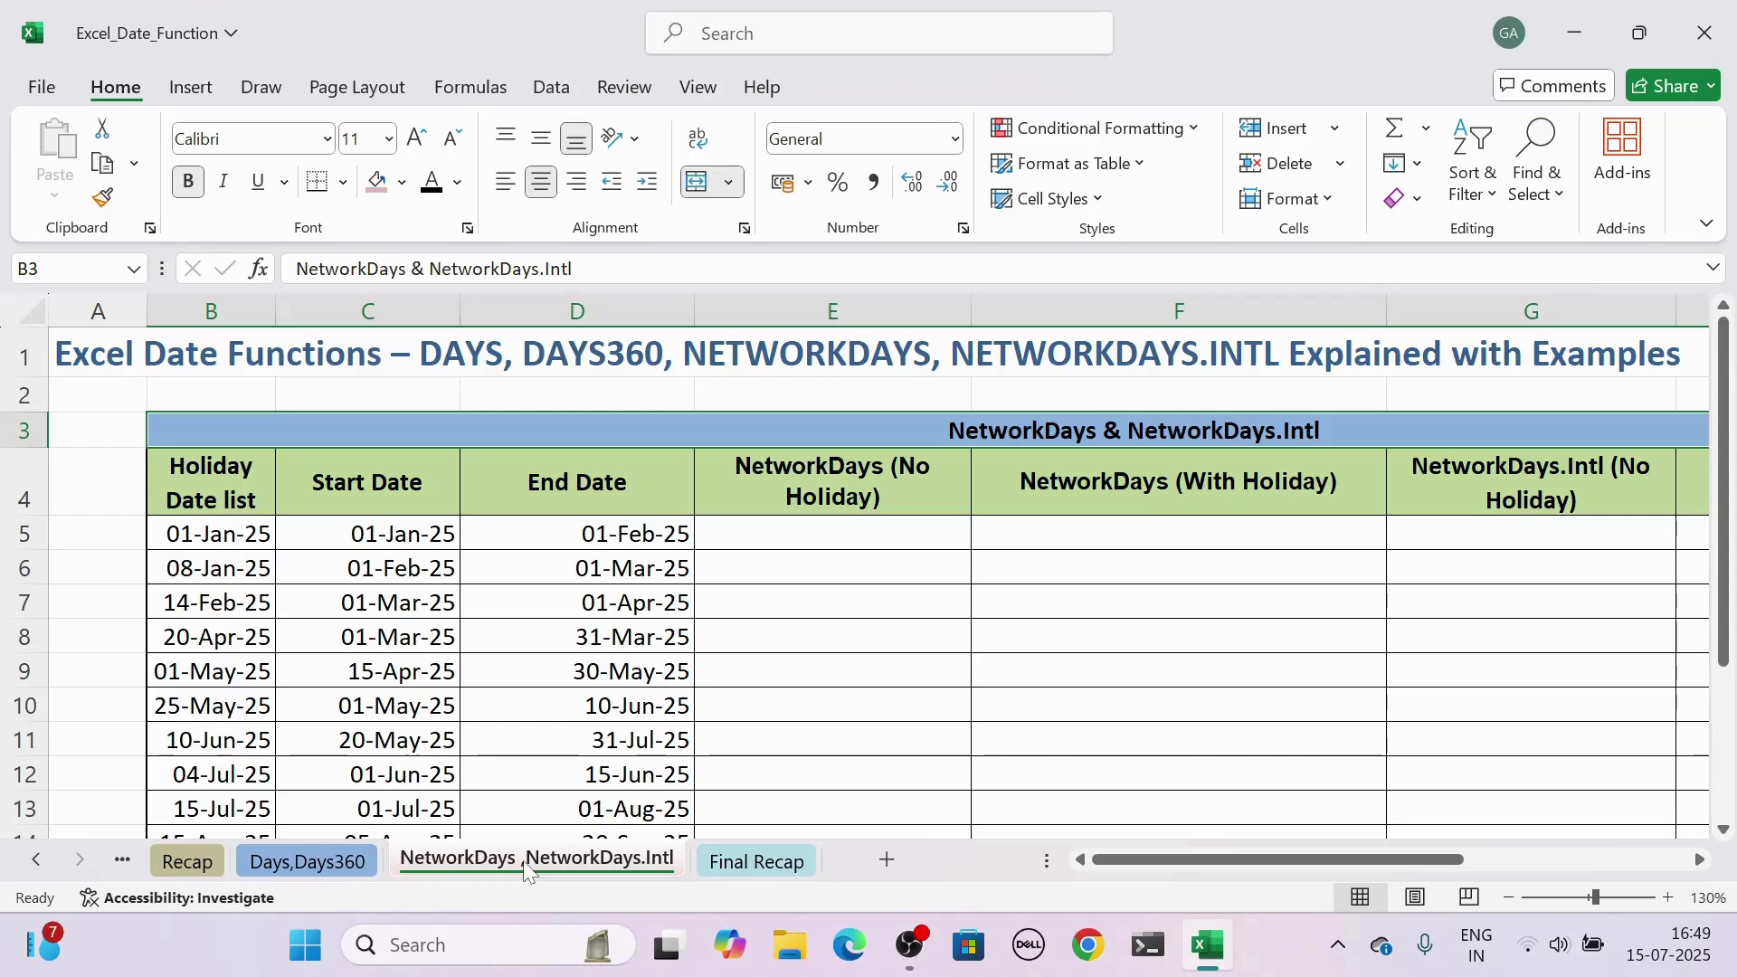
# Calculate the working days without holidays in E5 with =NETWORKDAYS(C5,D5)
pyautogui.click(927, 491)
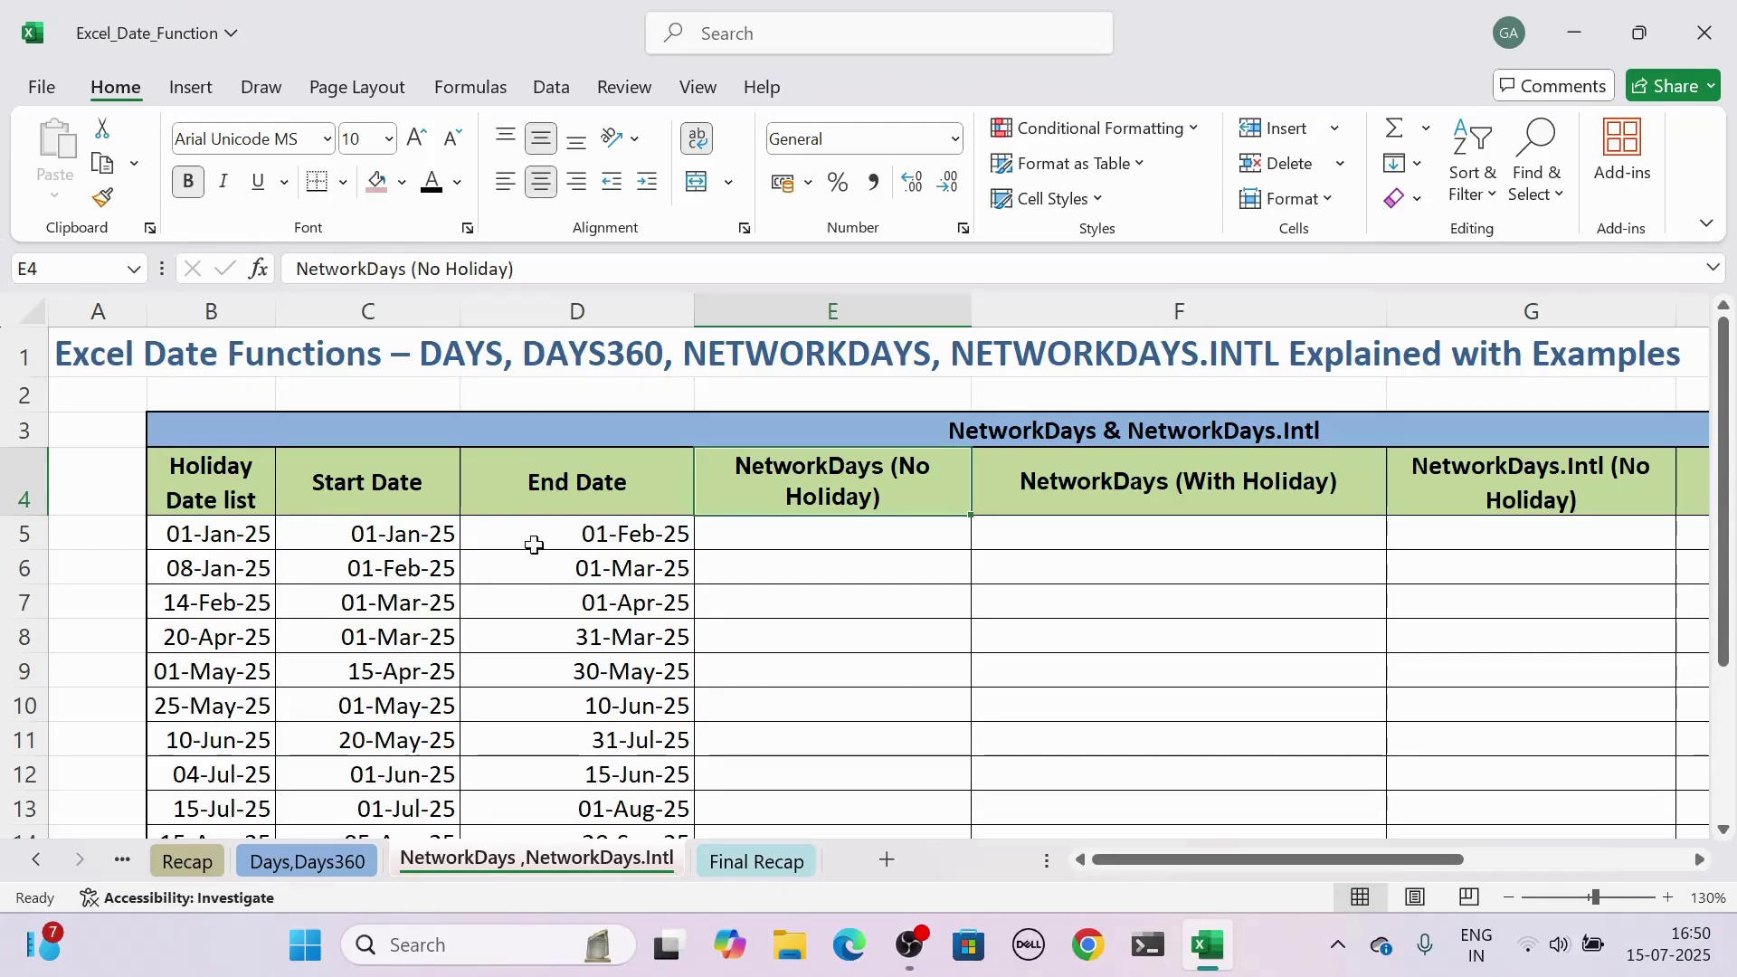
pyautogui.click(770, 524)
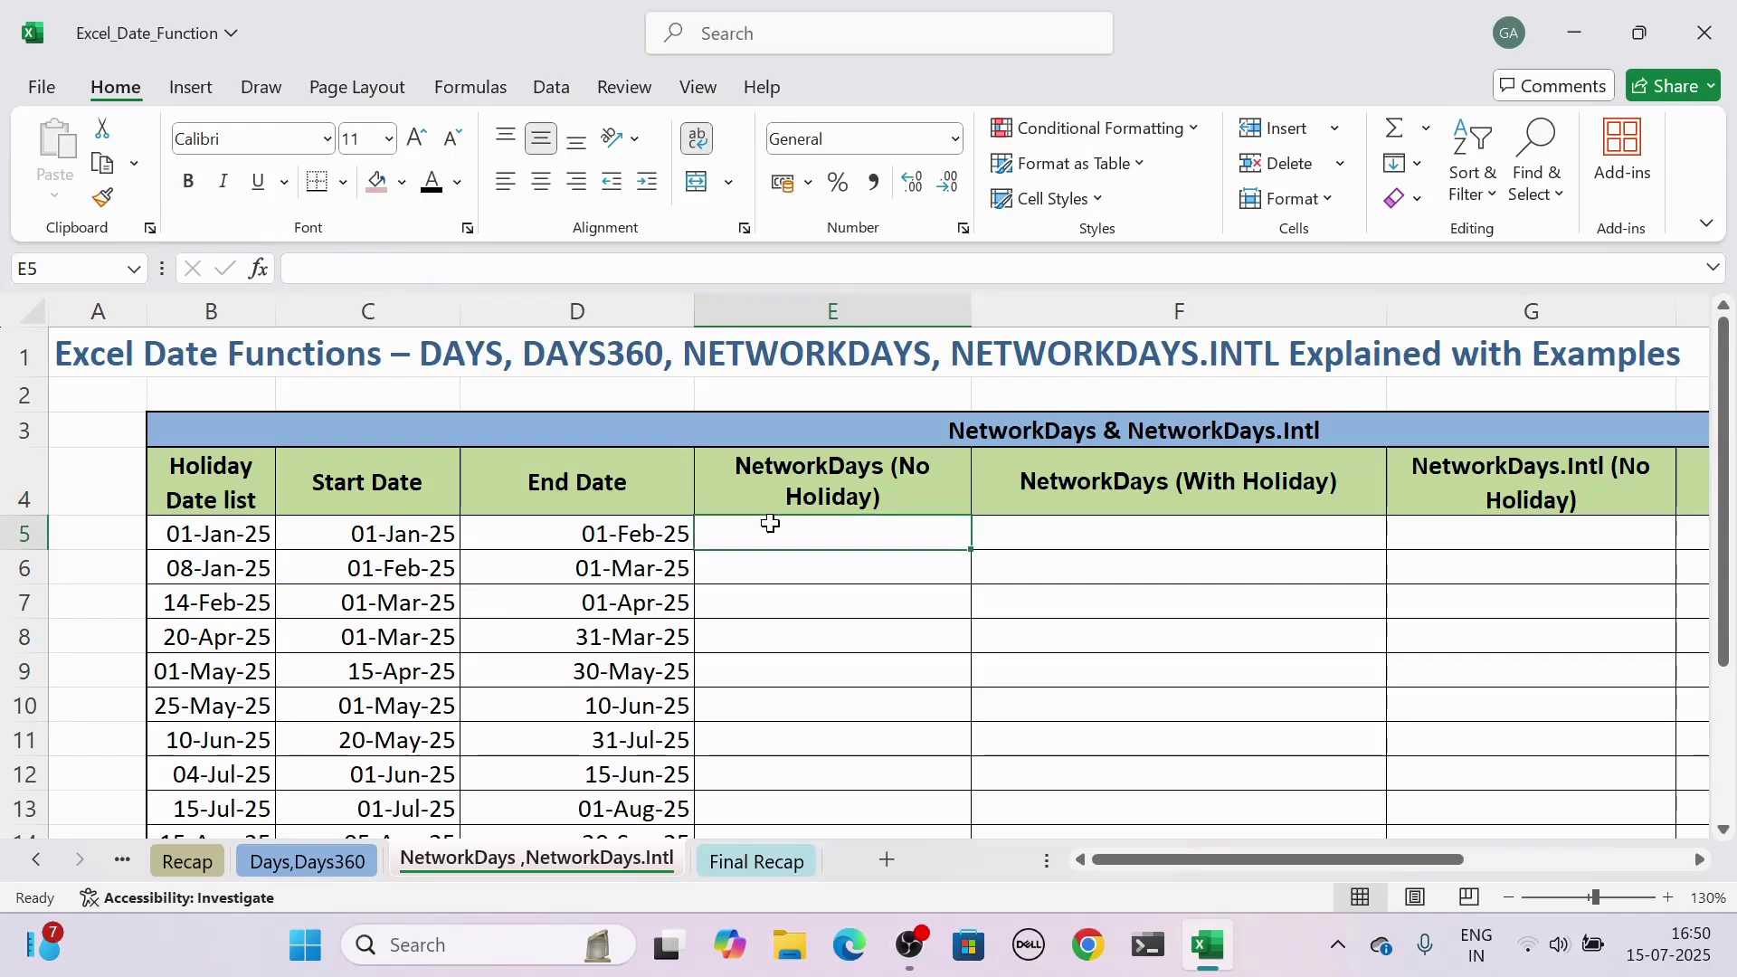
pyautogui.write('=N')
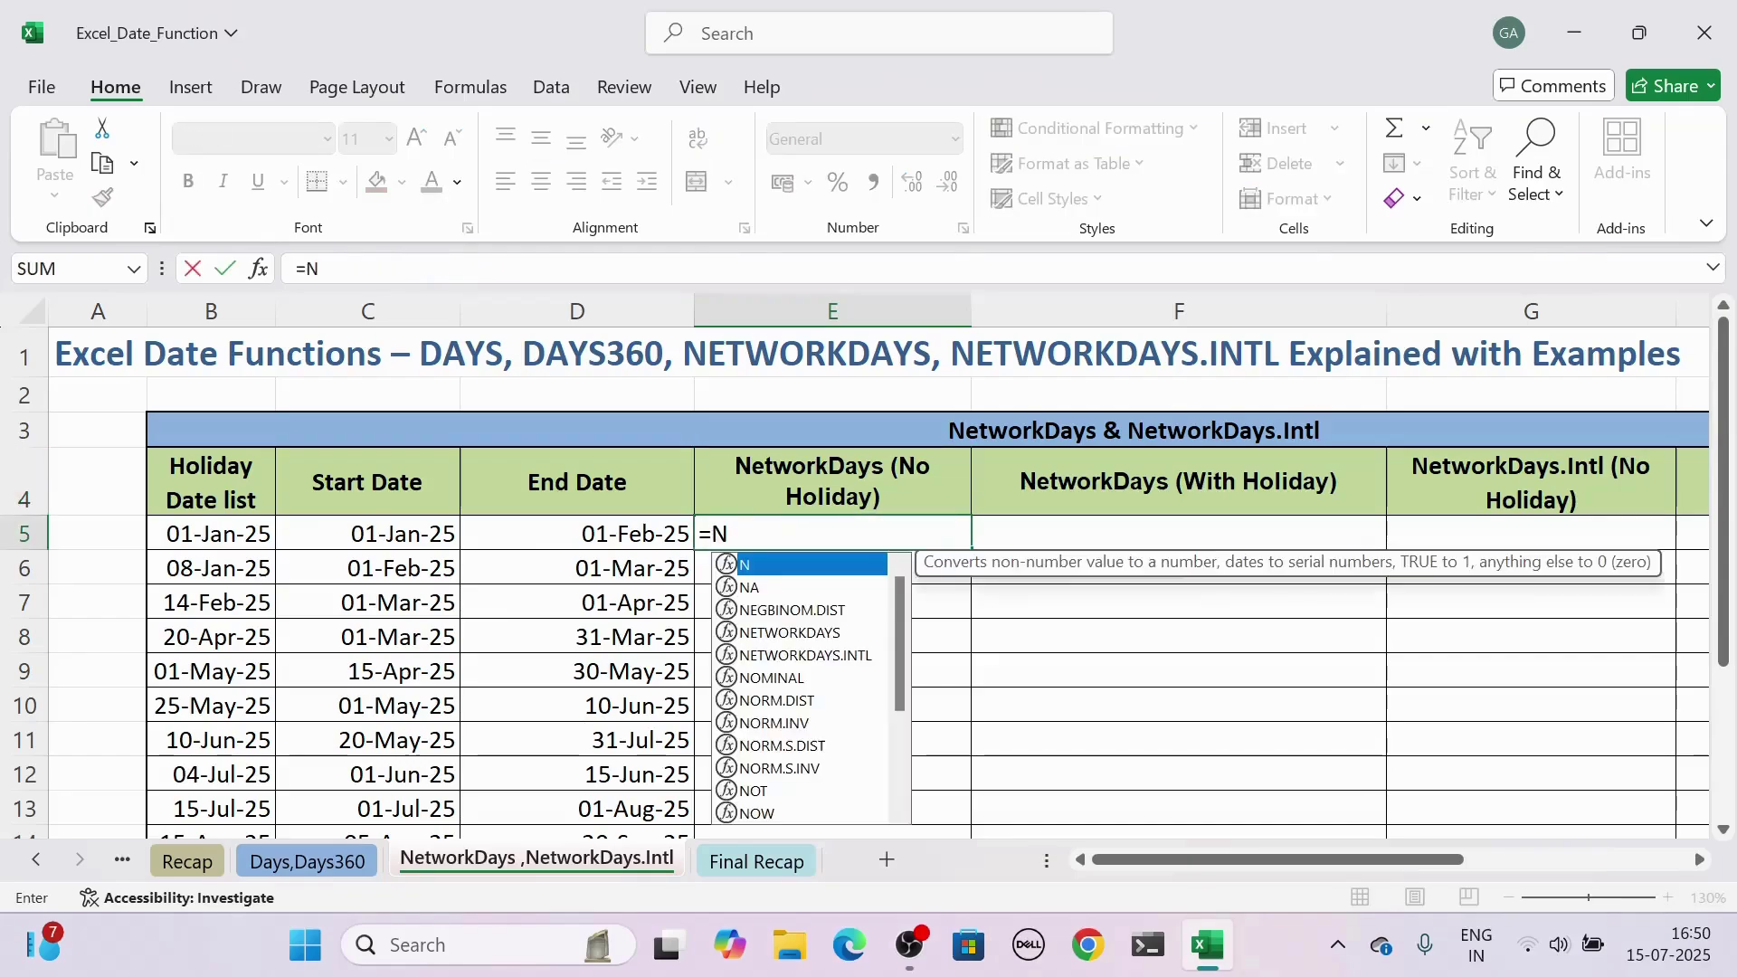
pyautogui.write('etw')
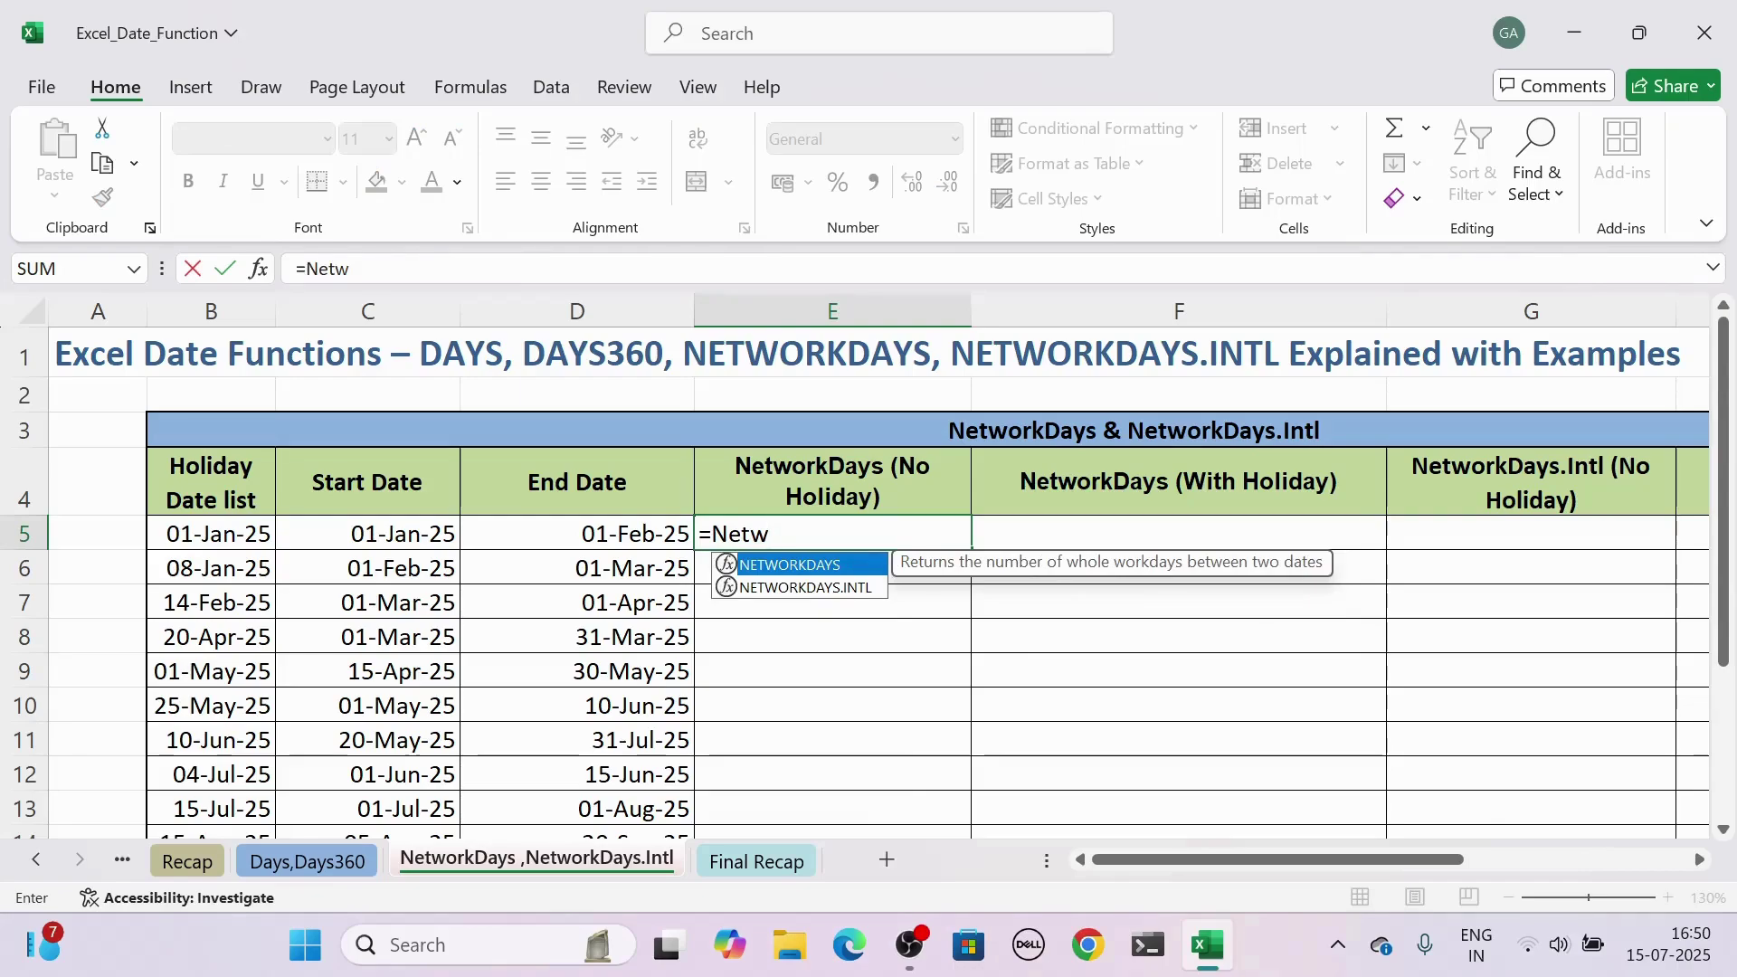
pyautogui.press('Tab')
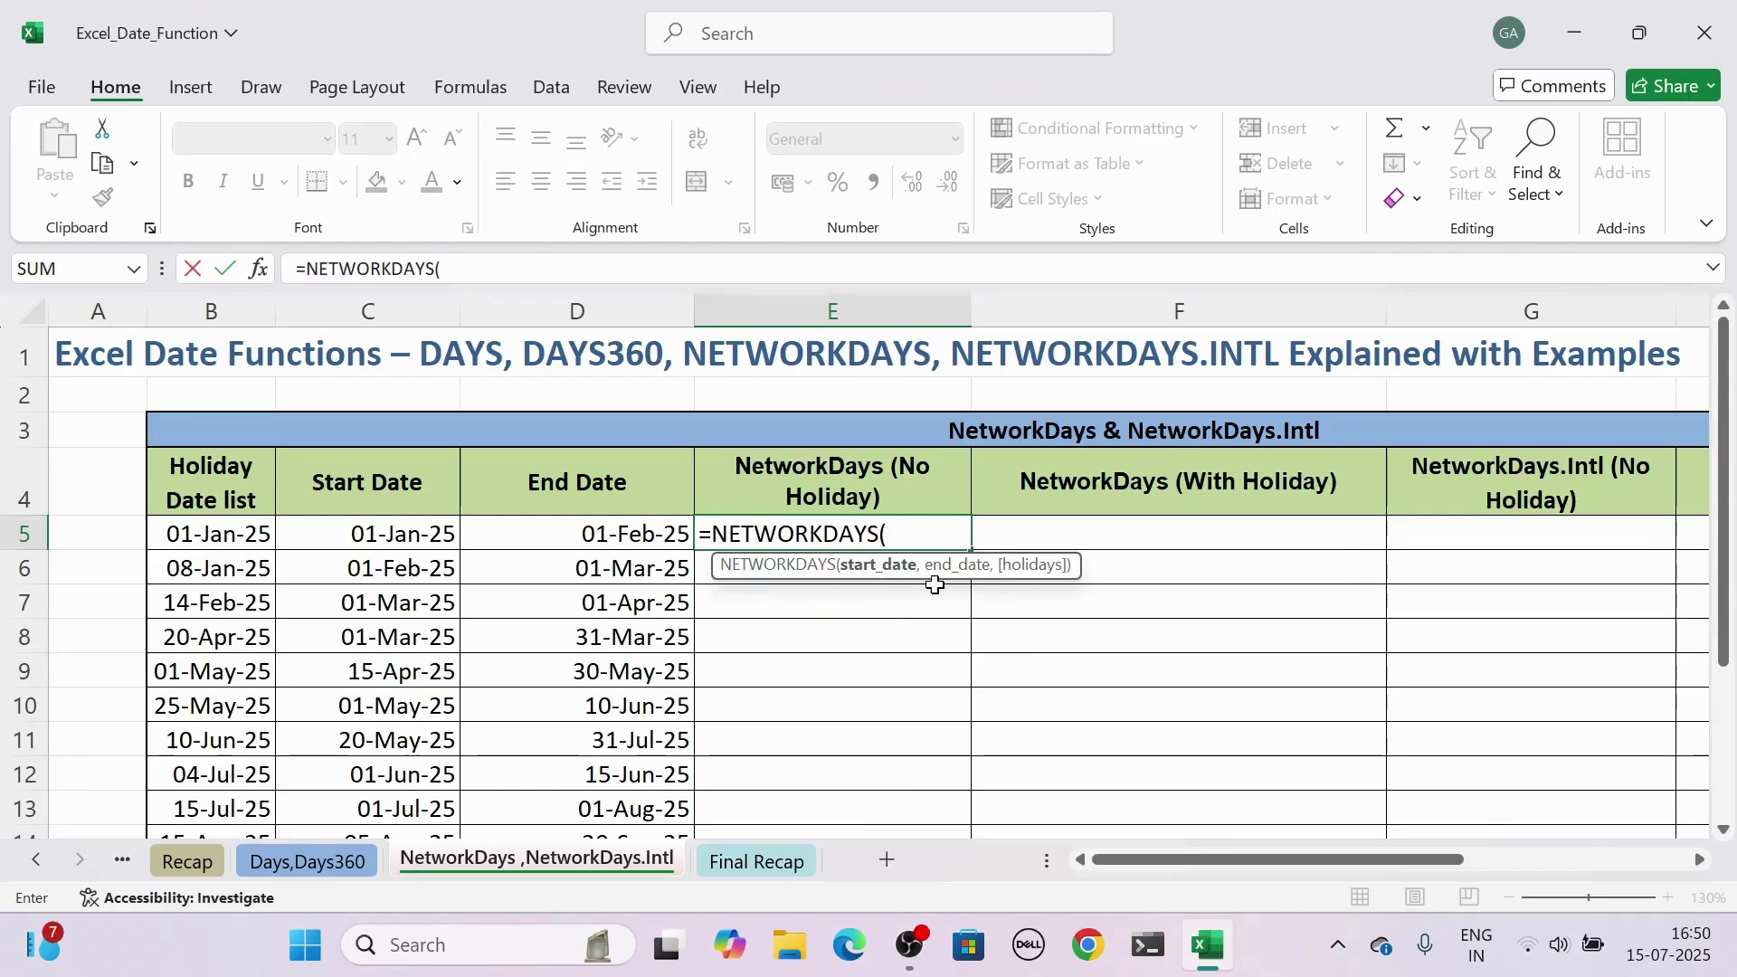
pyautogui.click(387, 531)
pyautogui.write(',')
pyautogui.click(529, 539)
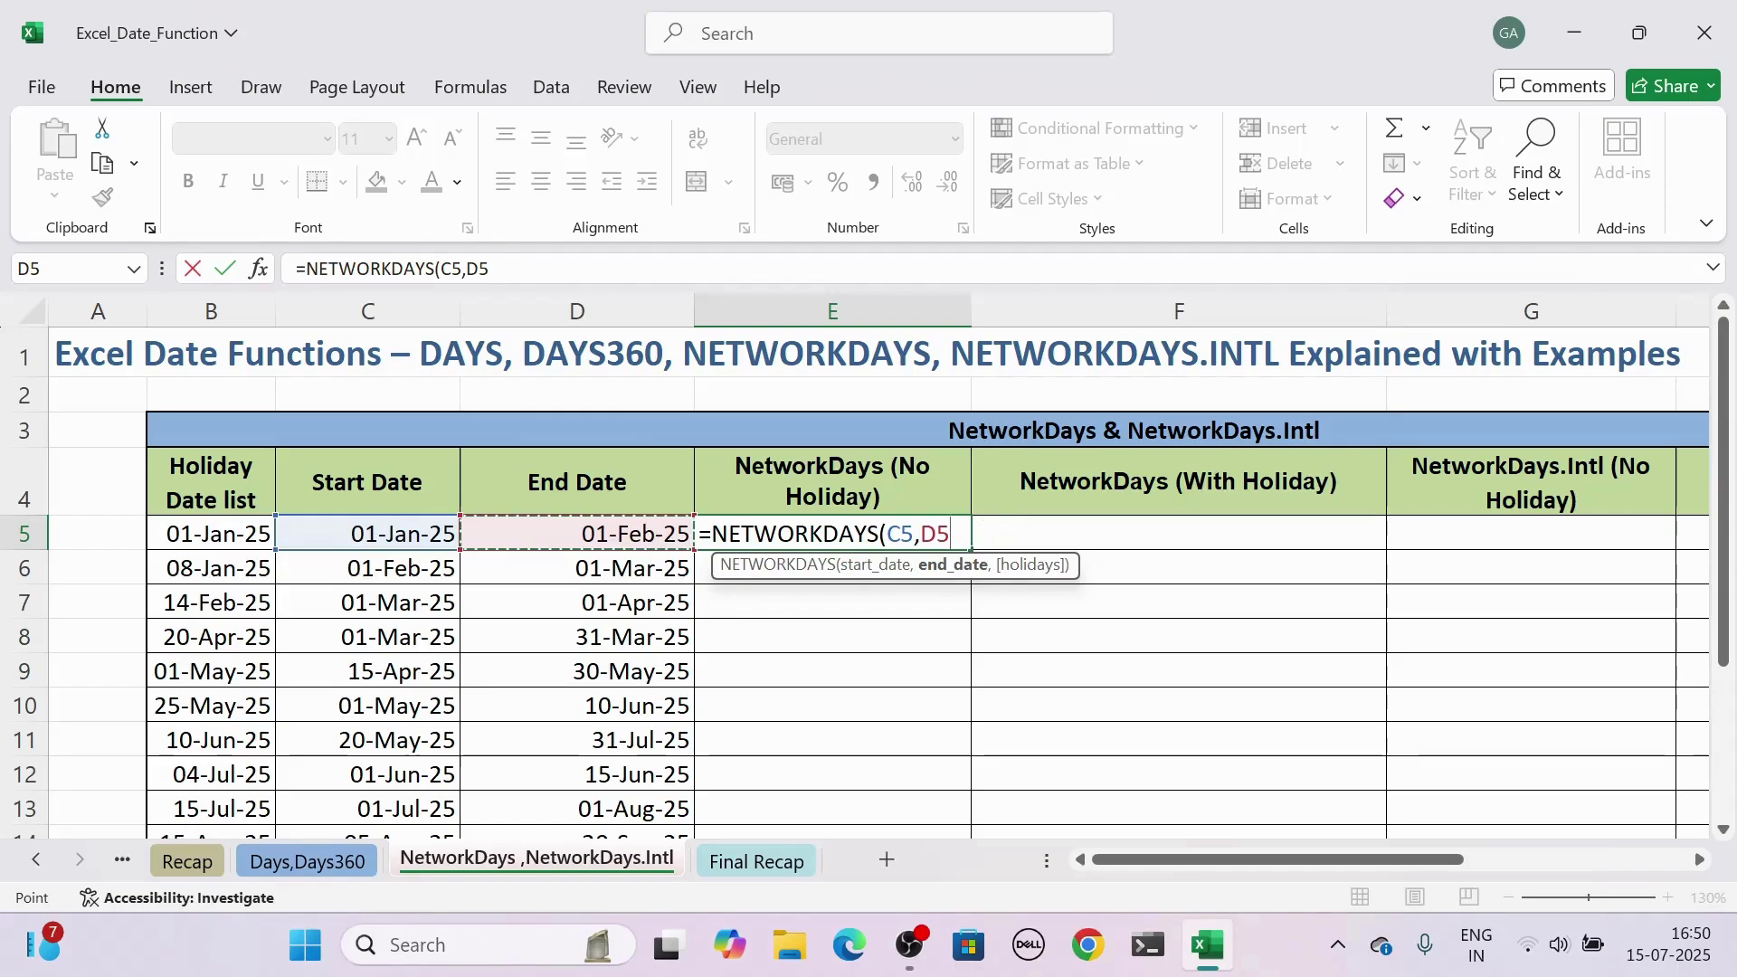
pyautogui.write(')')
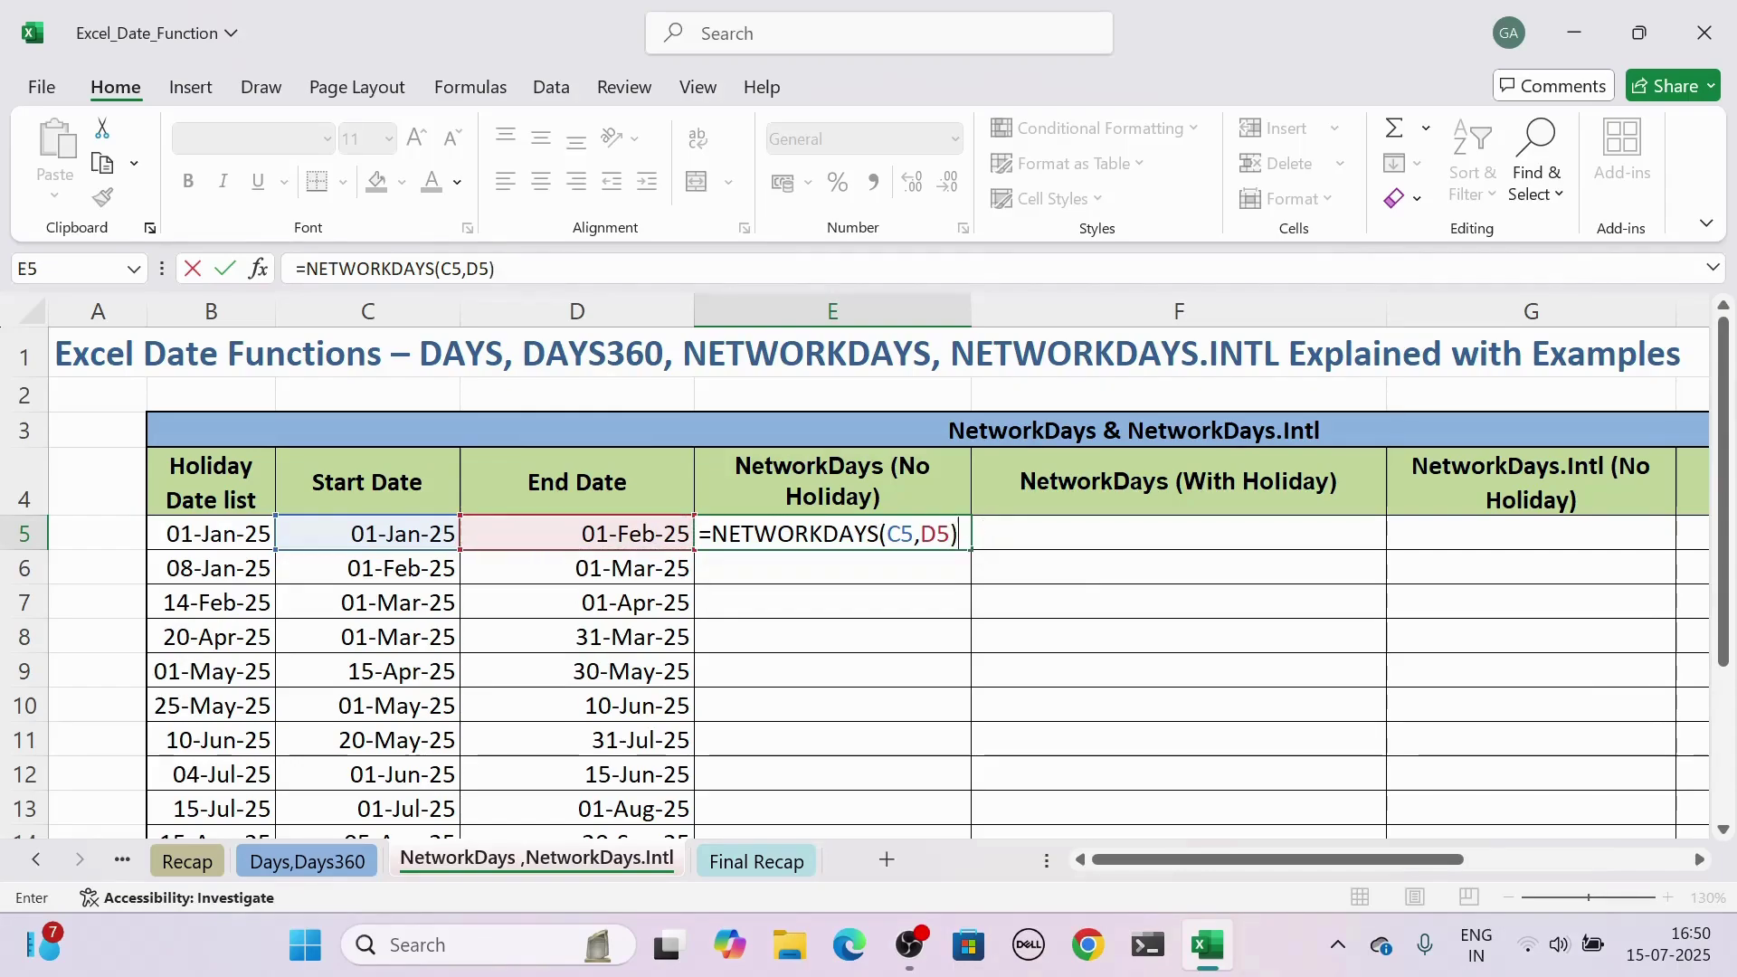
pyautogui.press('Return')
# Check the NETWORKDAYS result in E5 against row 5's start and end dates
pyautogui.click(842, 531)
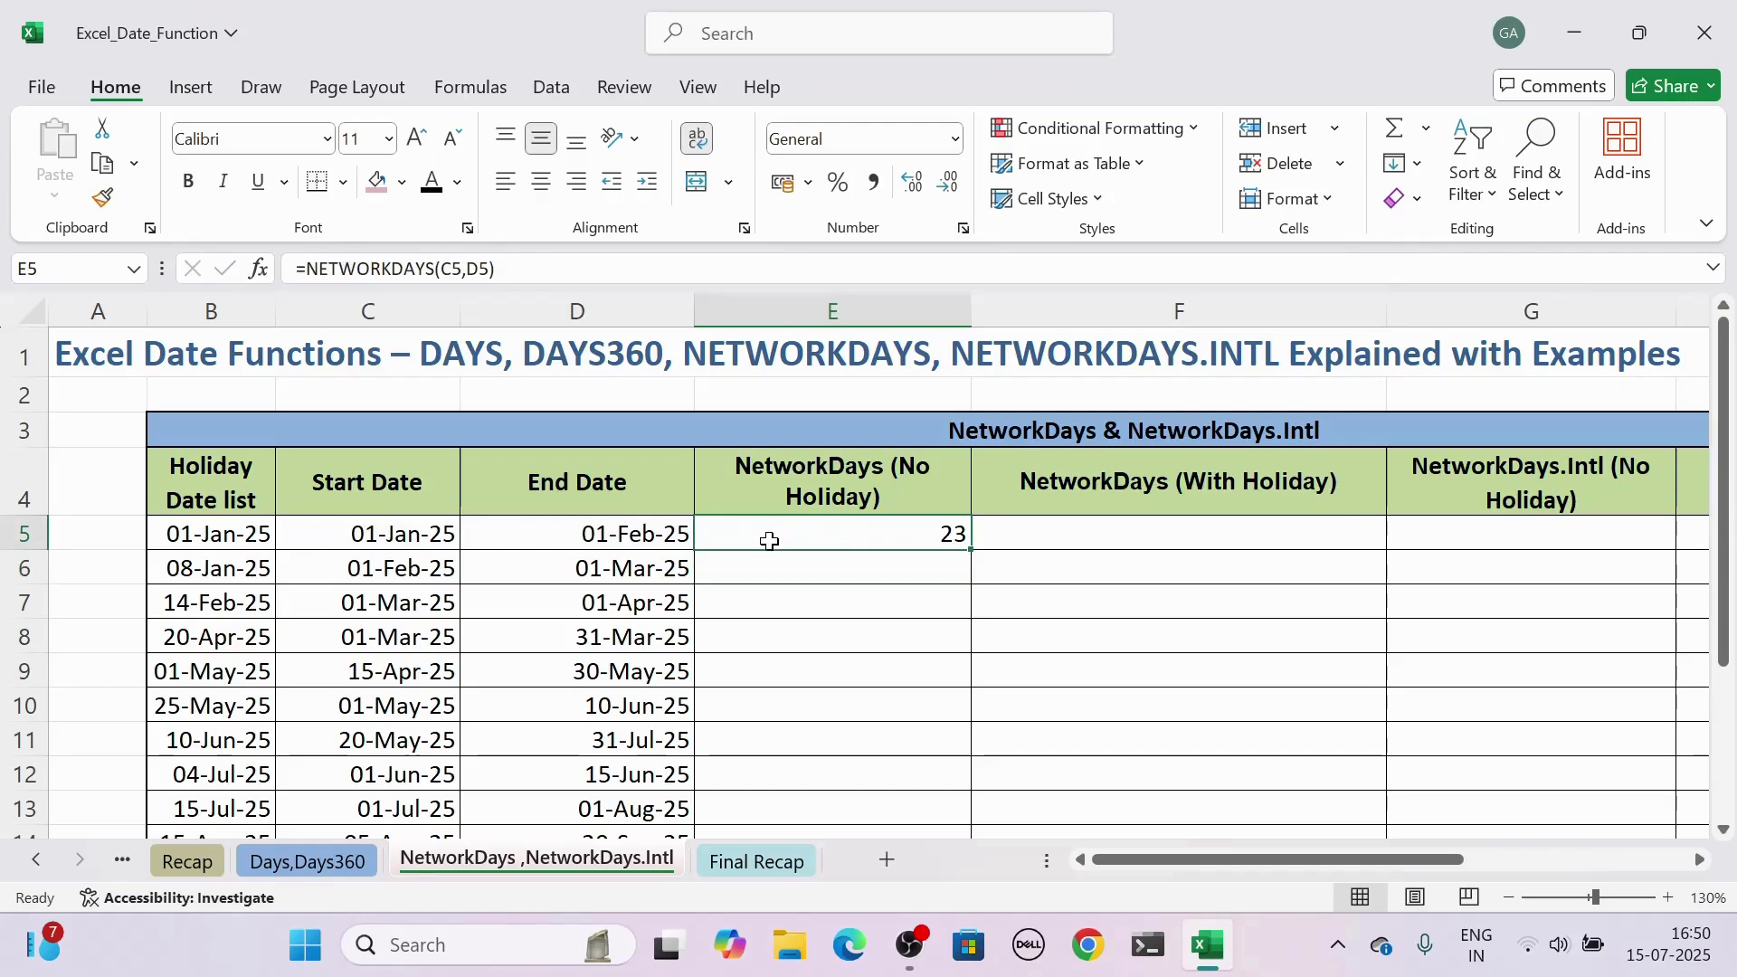
pyautogui.click(392, 540)
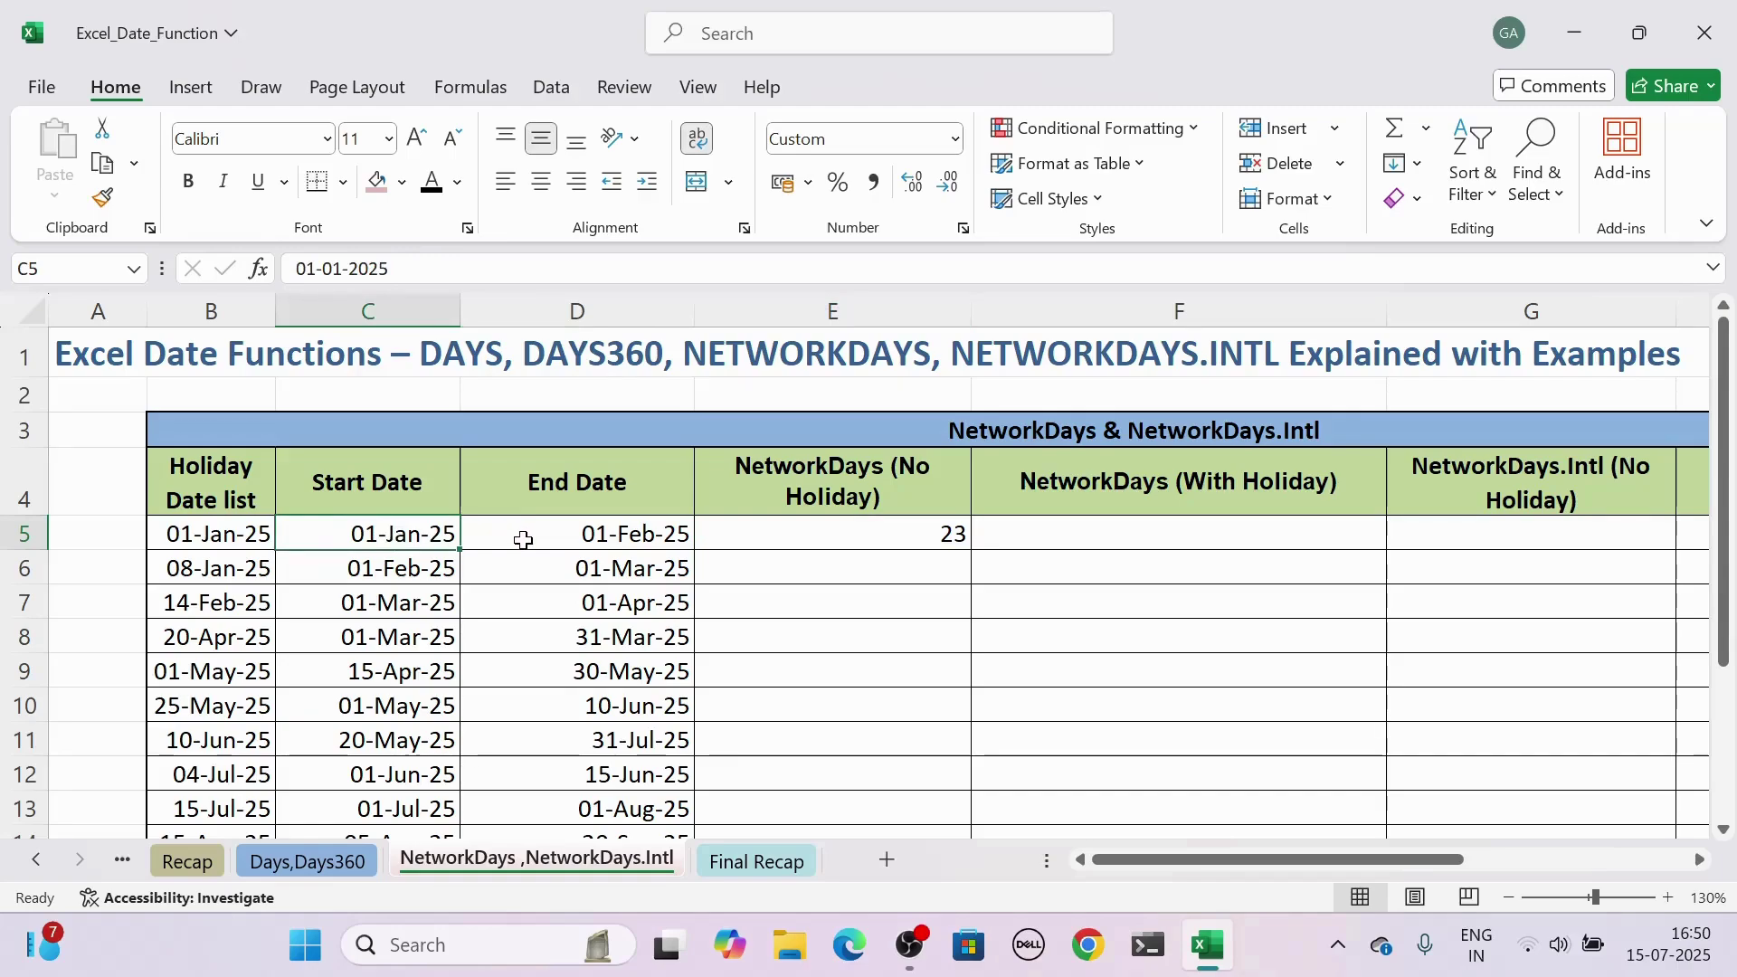
pyautogui.click(830, 524)
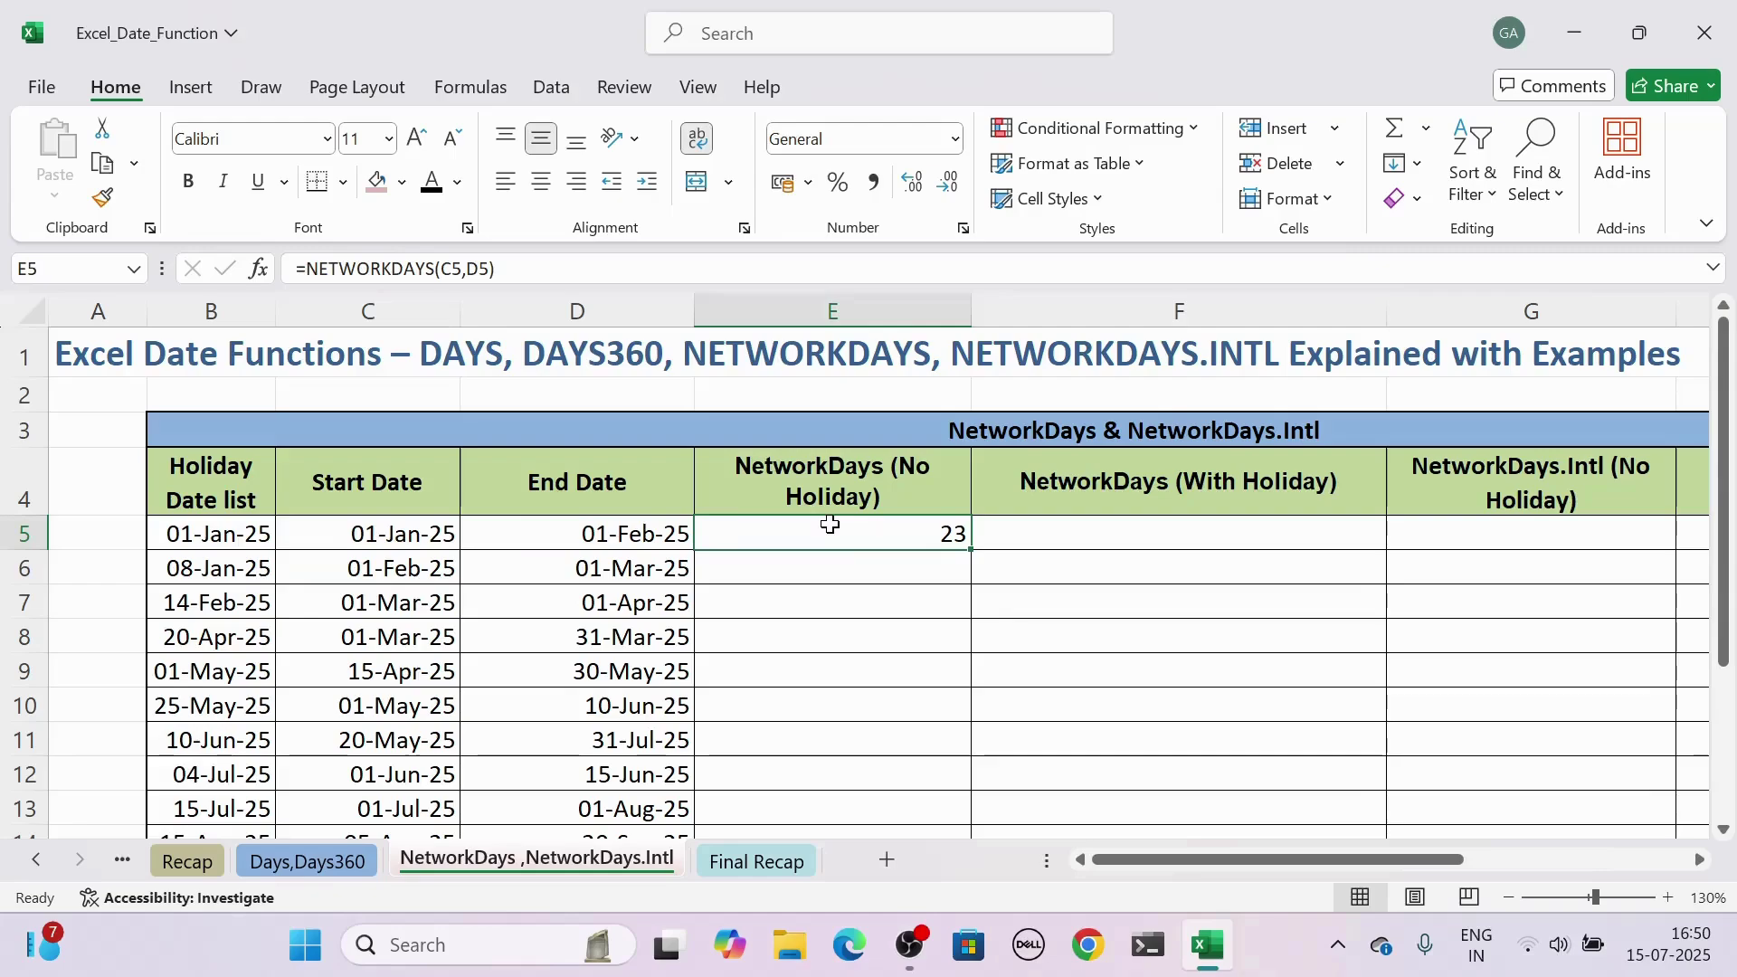
pyautogui.click(390, 534)
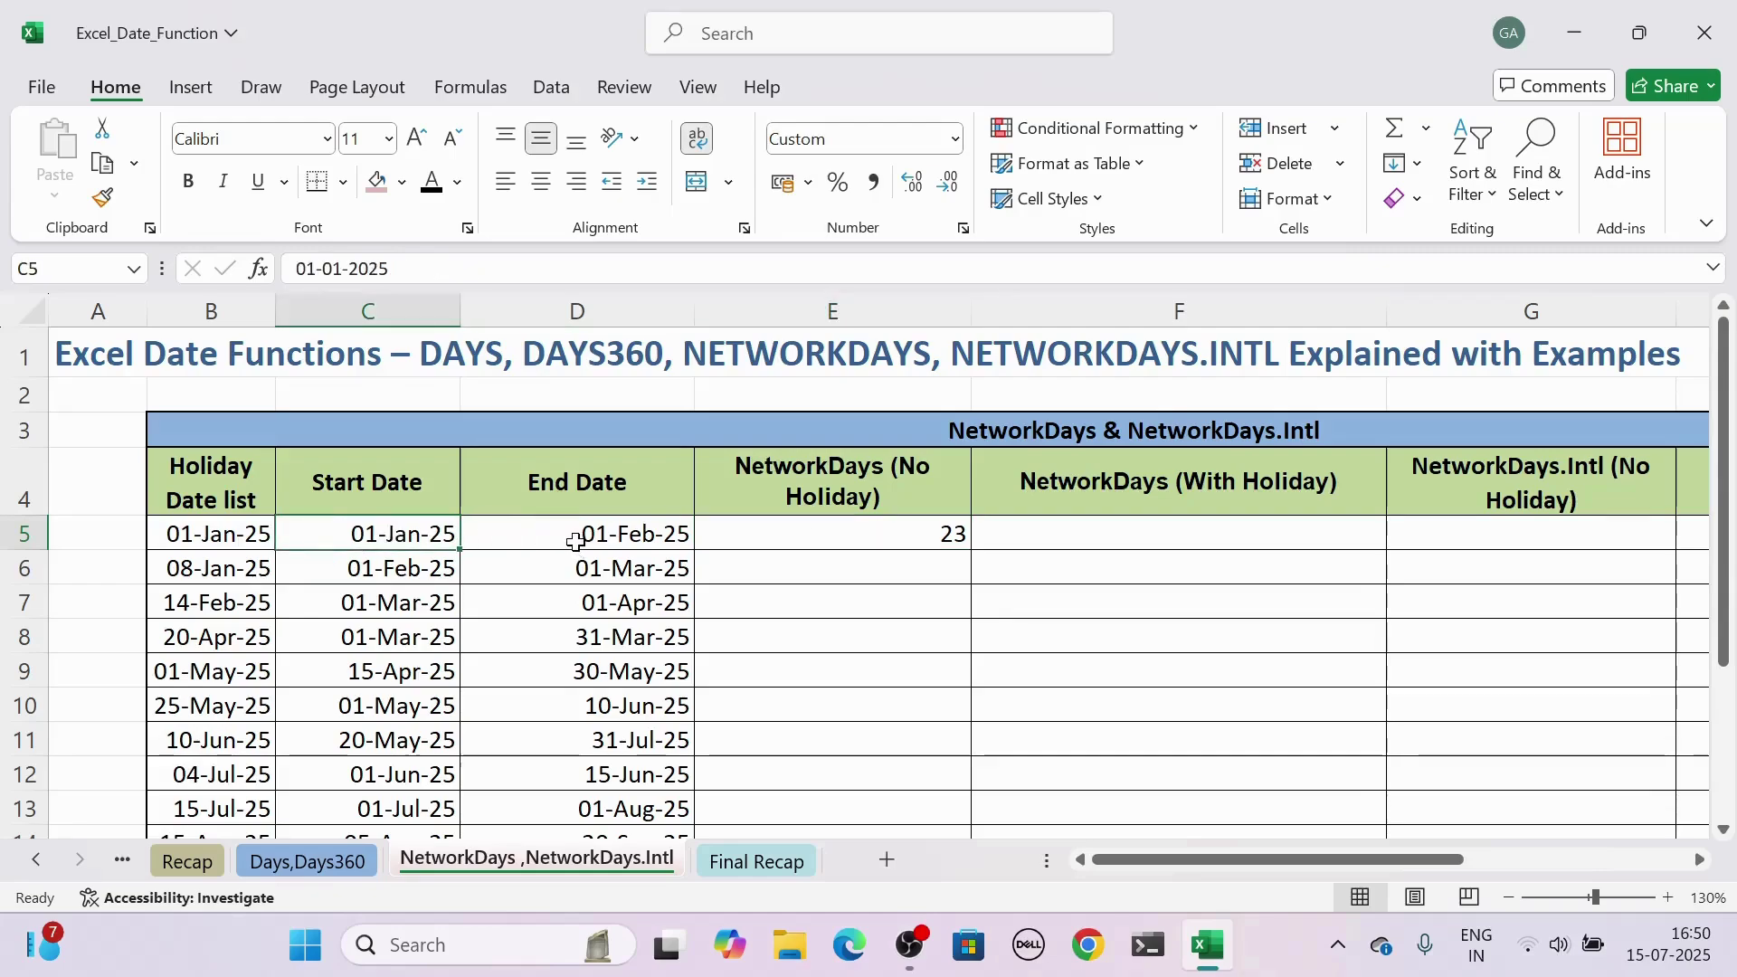
# Fill the E5 formula down the NetworkDays (No Holiday) column to row 14
pyautogui.click(814, 543)
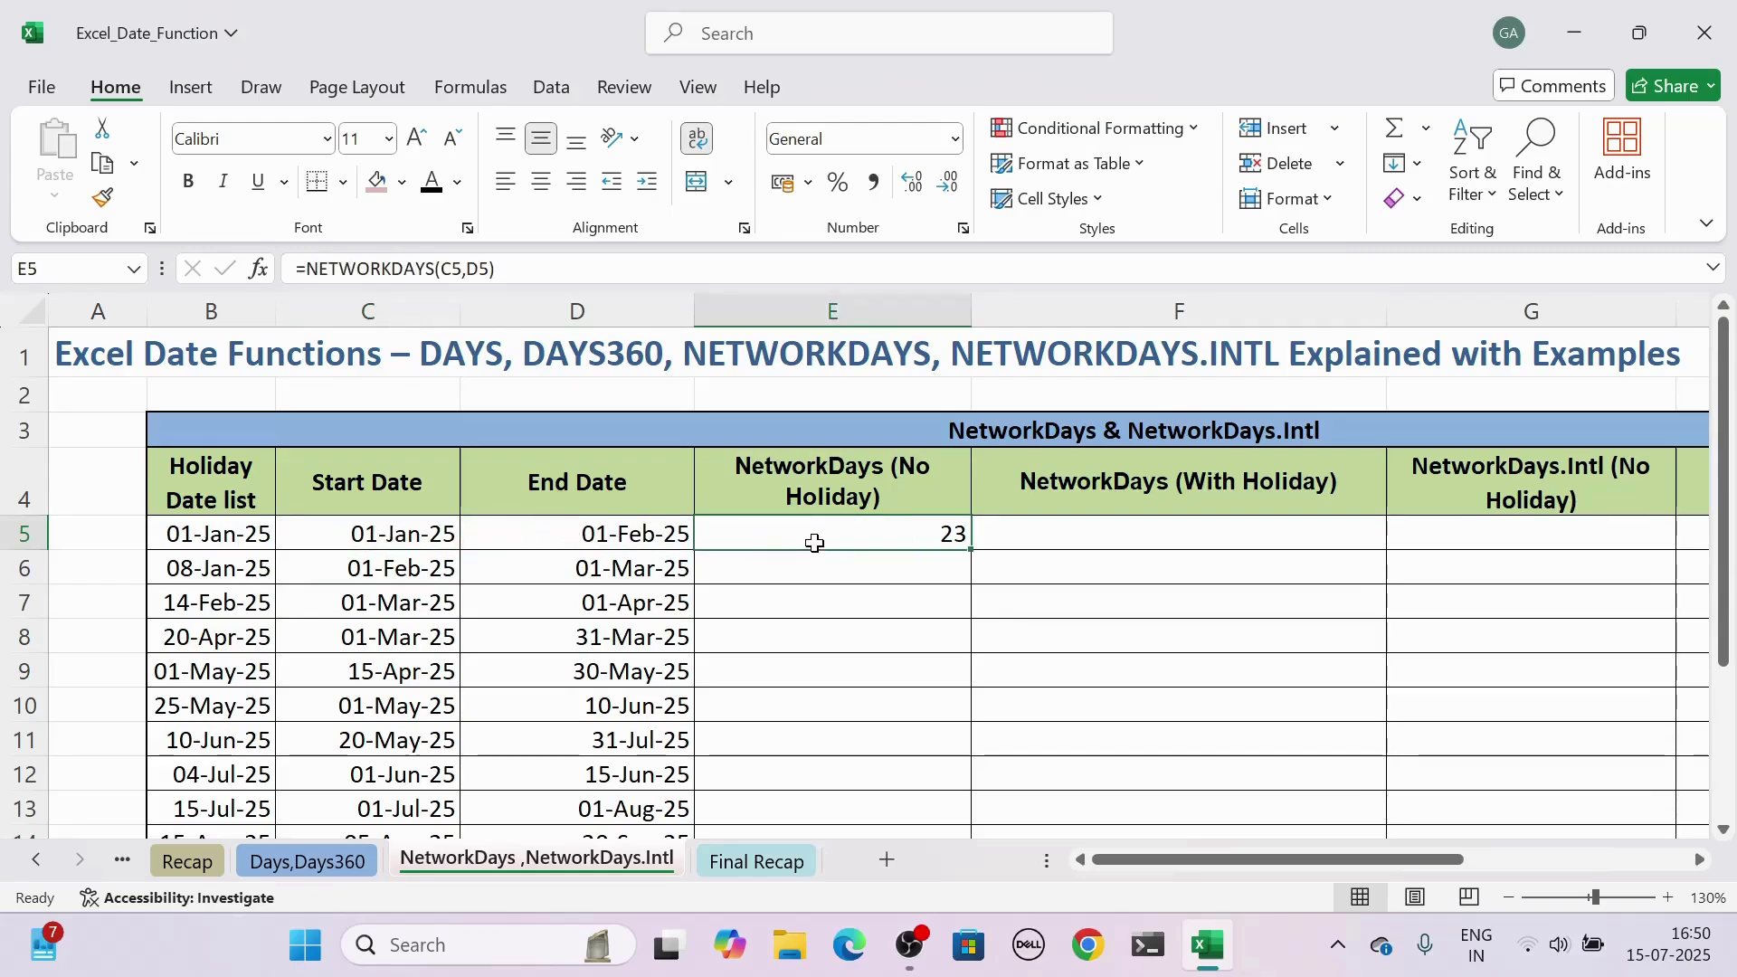
pyautogui.doubleClick(972, 550)
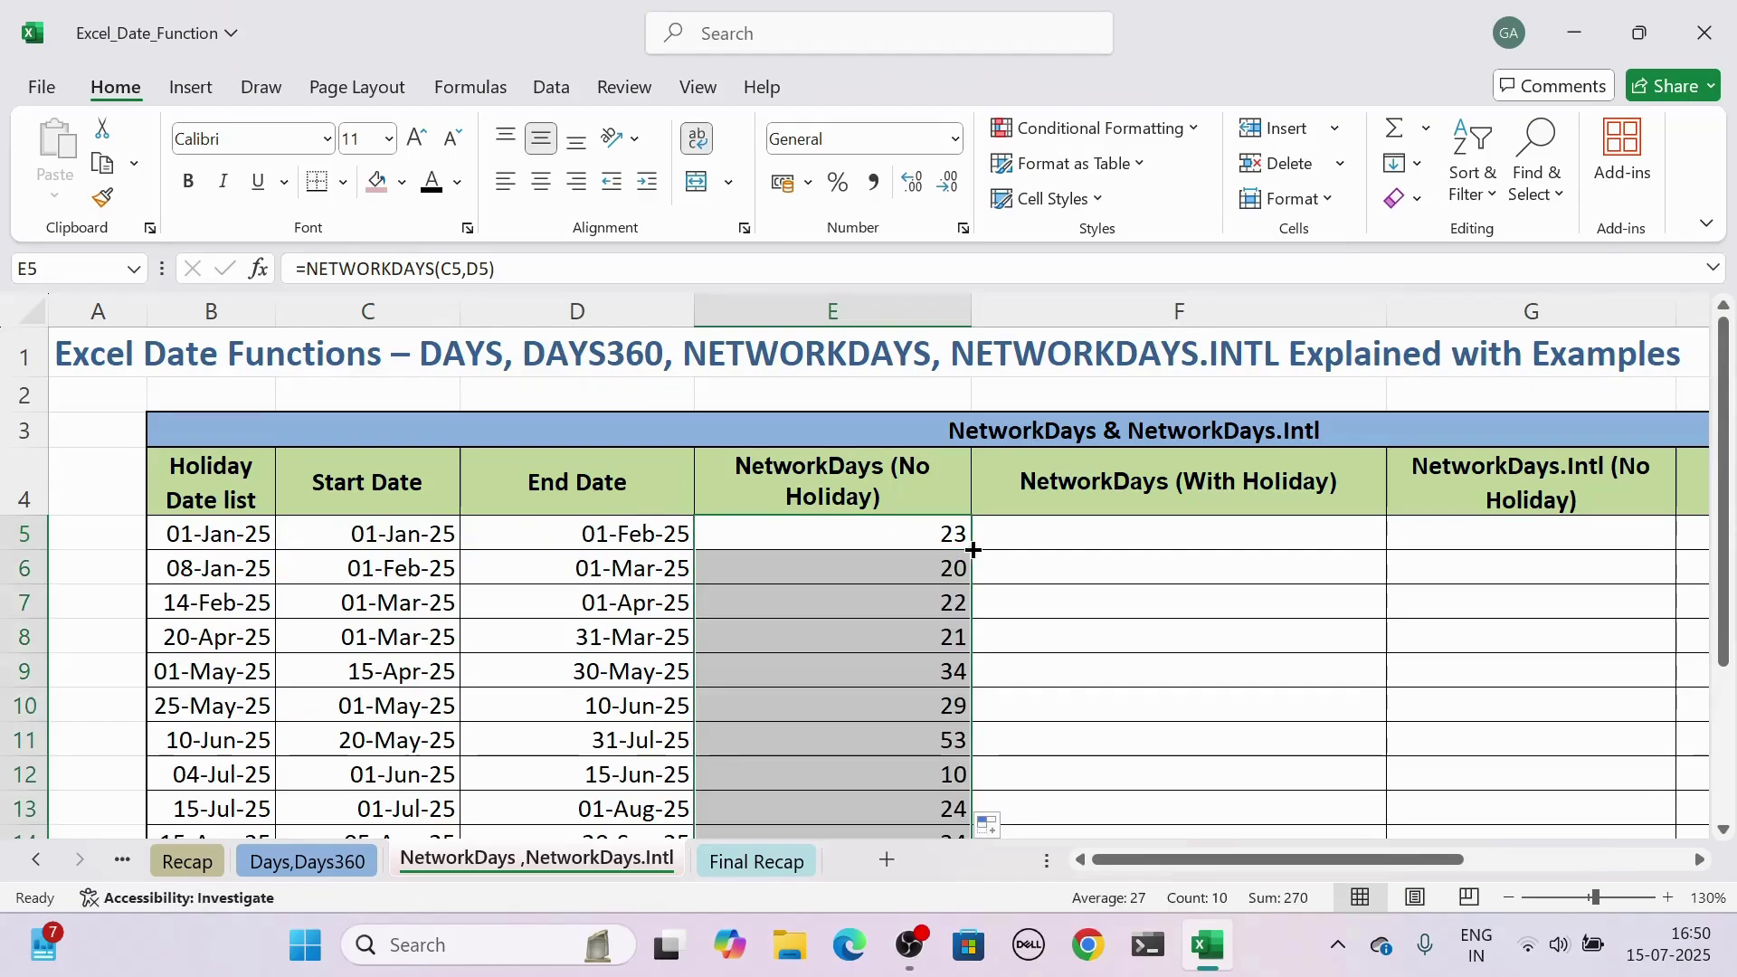
pyautogui.click(909, 541)
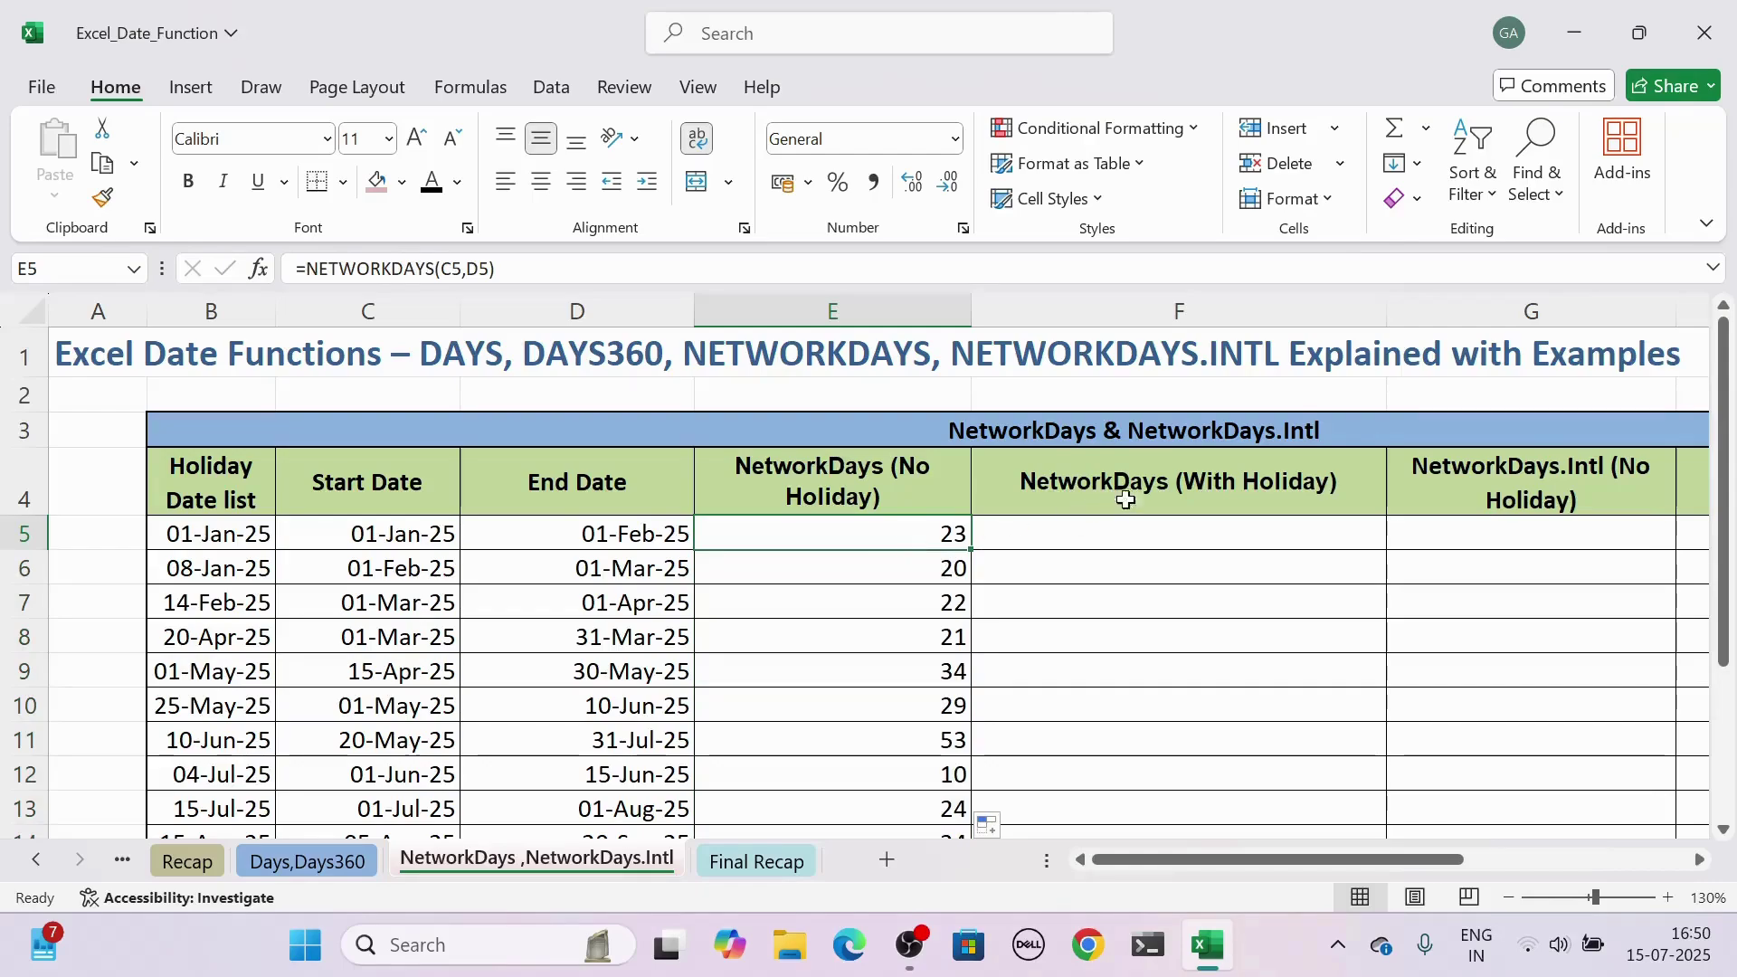
# Calculate the working days excluding holidays in F5 with =NETWORKDAYS(C5,D5,$B$5:$B$14), using absolute references for the holiday list
pyautogui.click(1163, 497)
pyautogui.click(1123, 535)
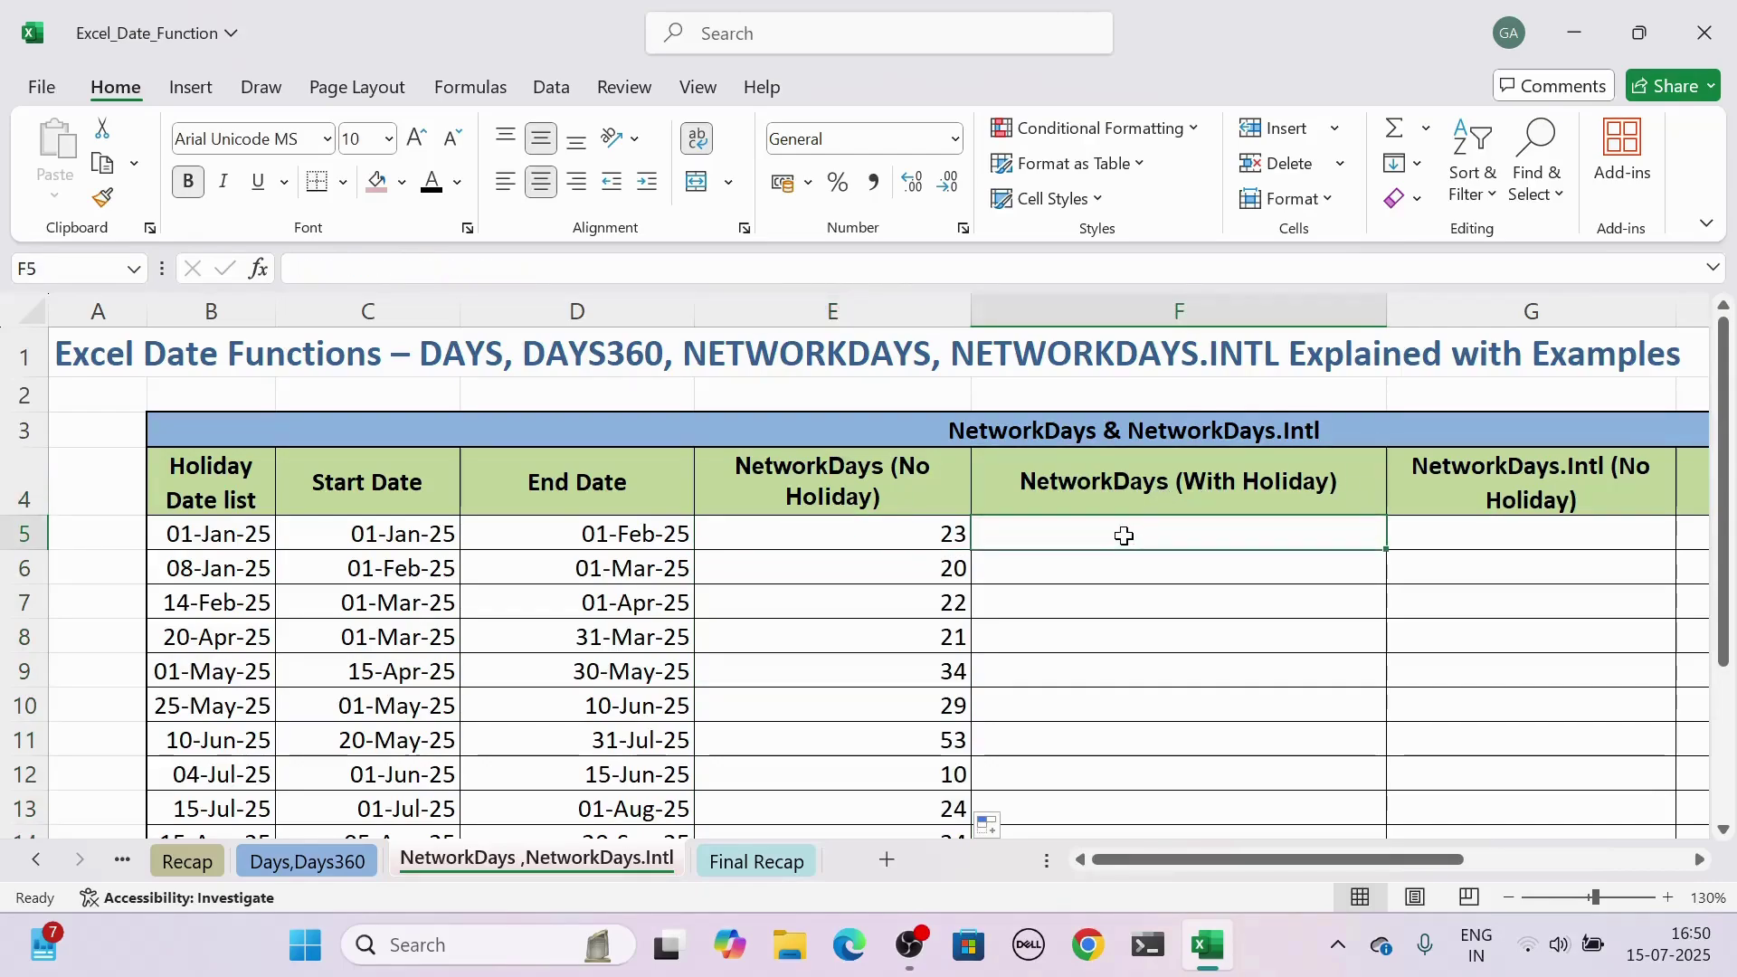
pyautogui.write('=')
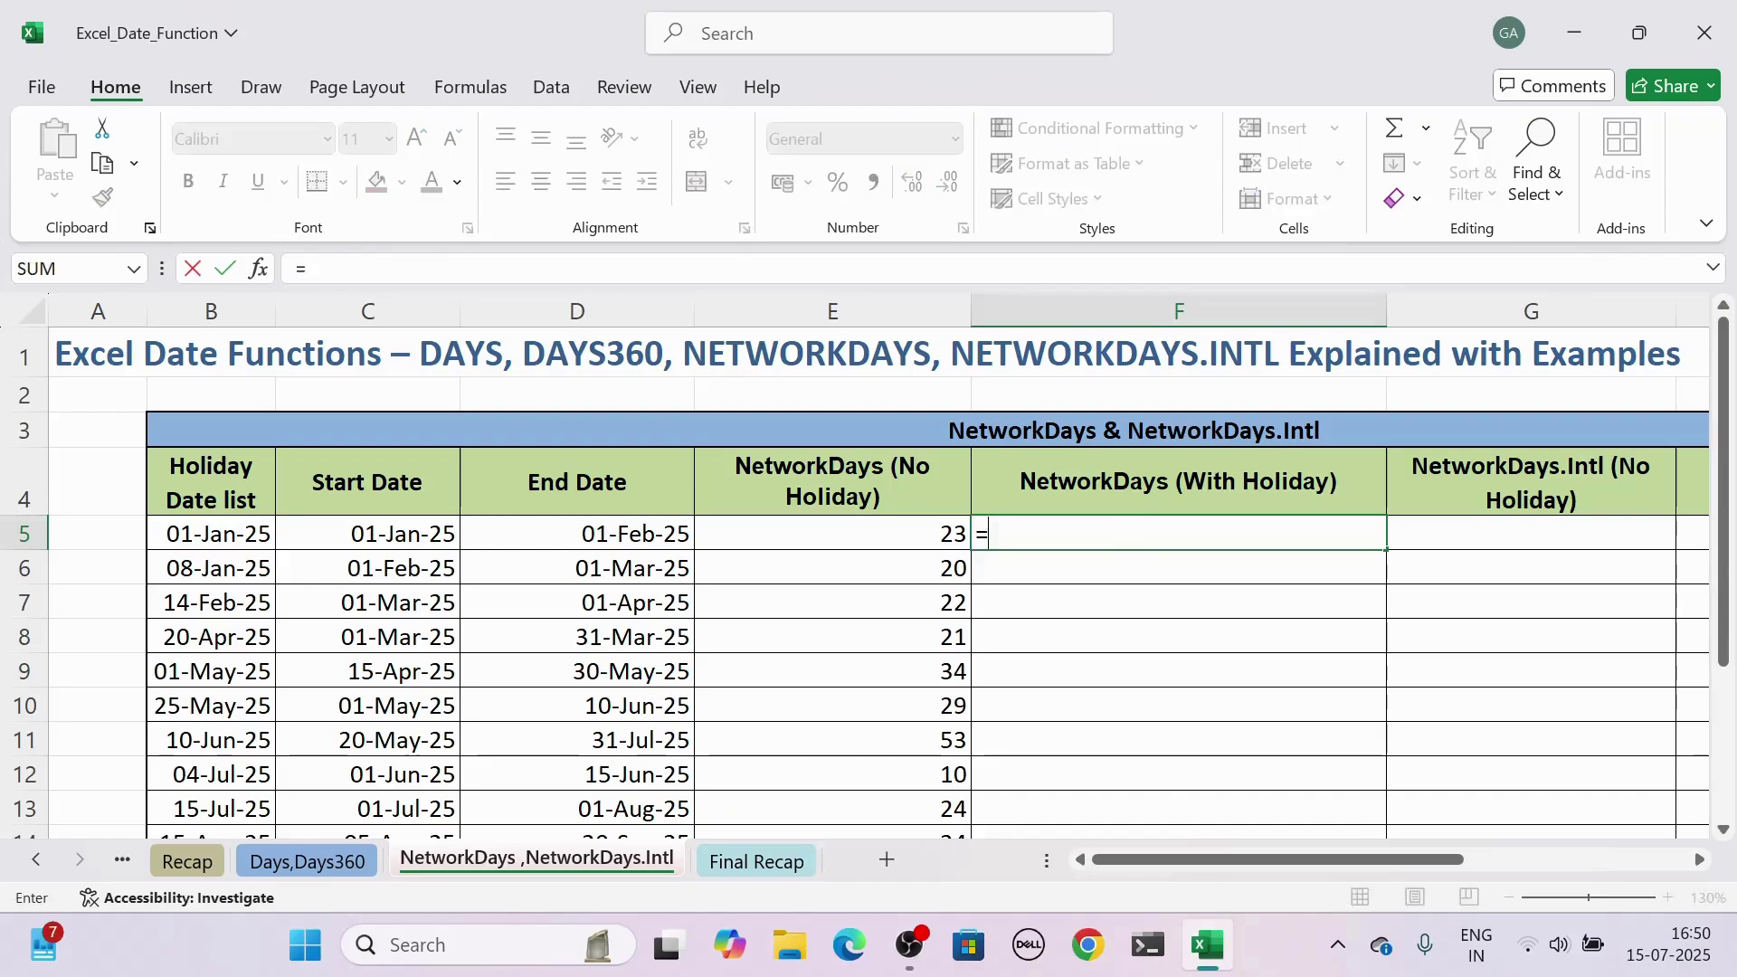
pyautogui.write('Netw')
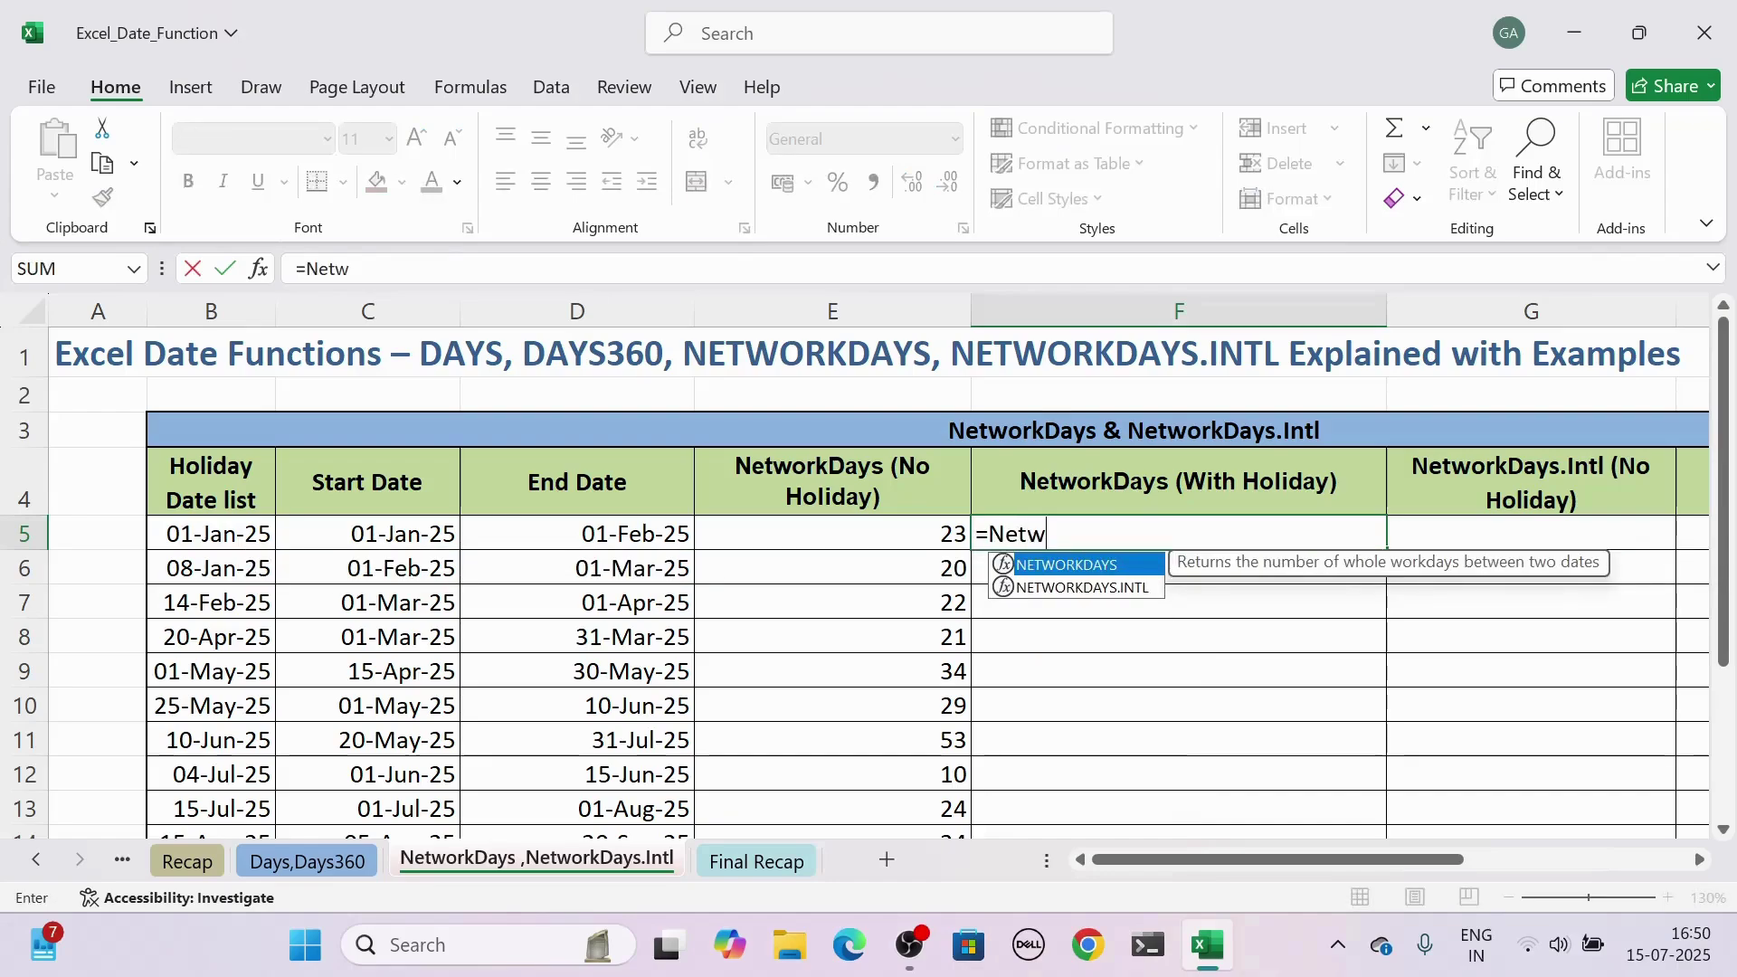
pyautogui.press('Tab')
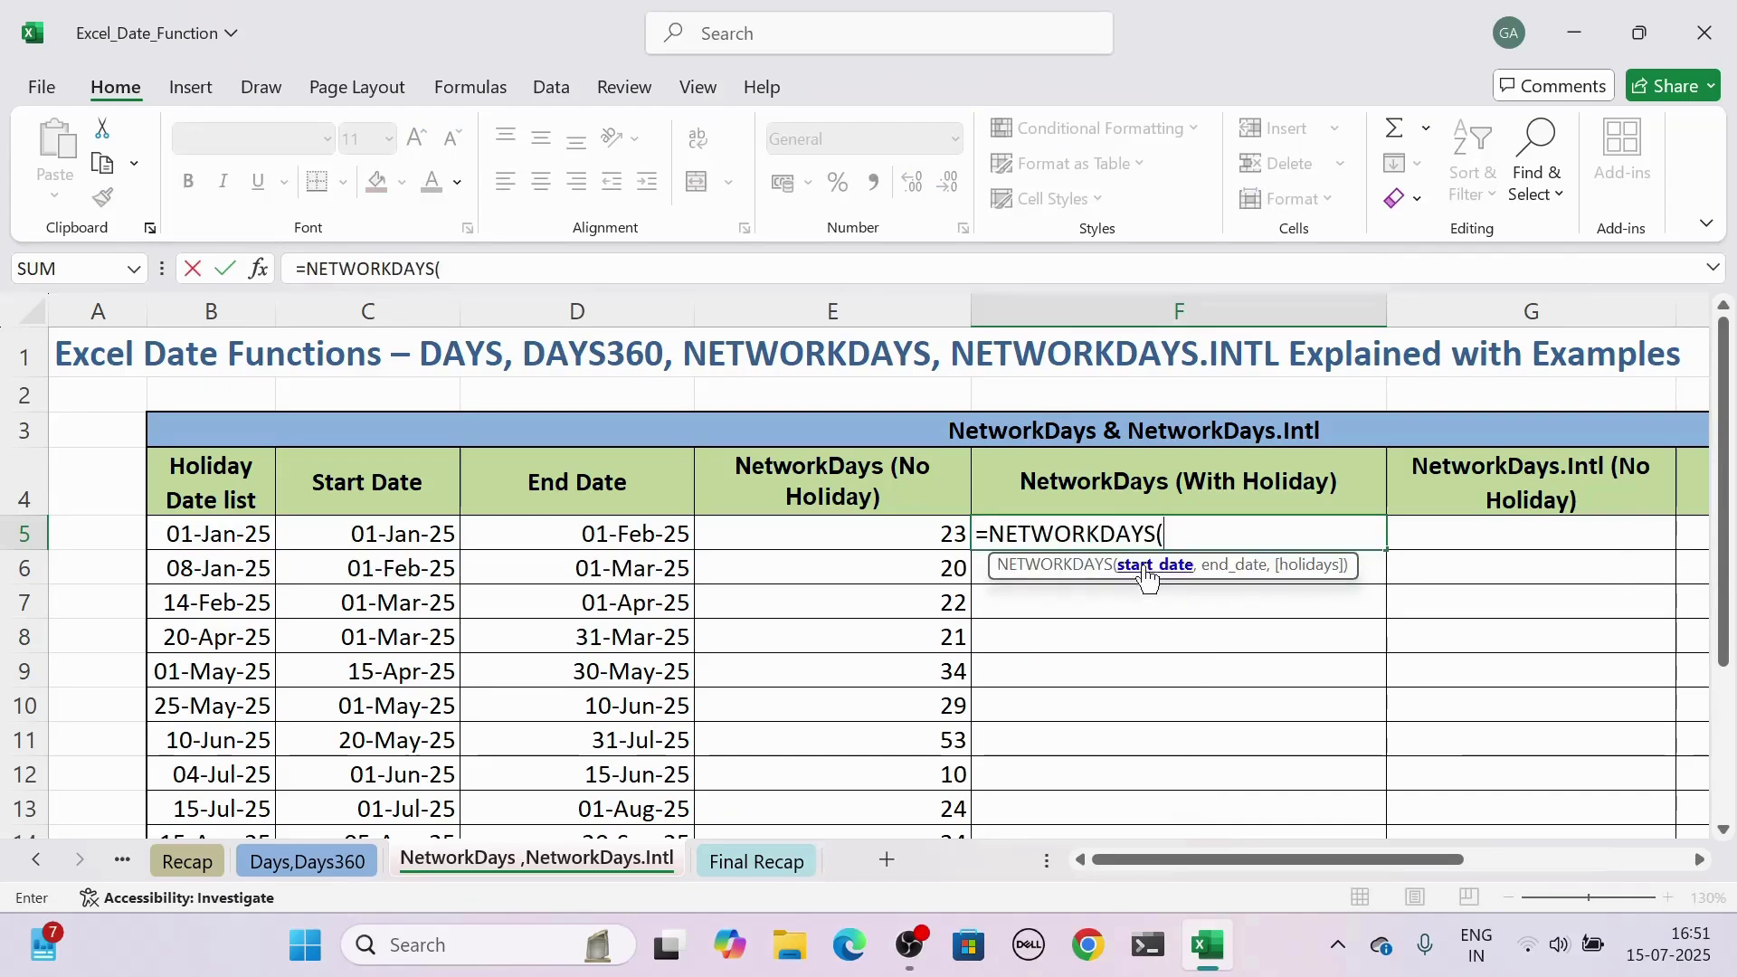
pyautogui.click(374, 532)
pyautogui.write(',')
pyautogui.click(559, 524)
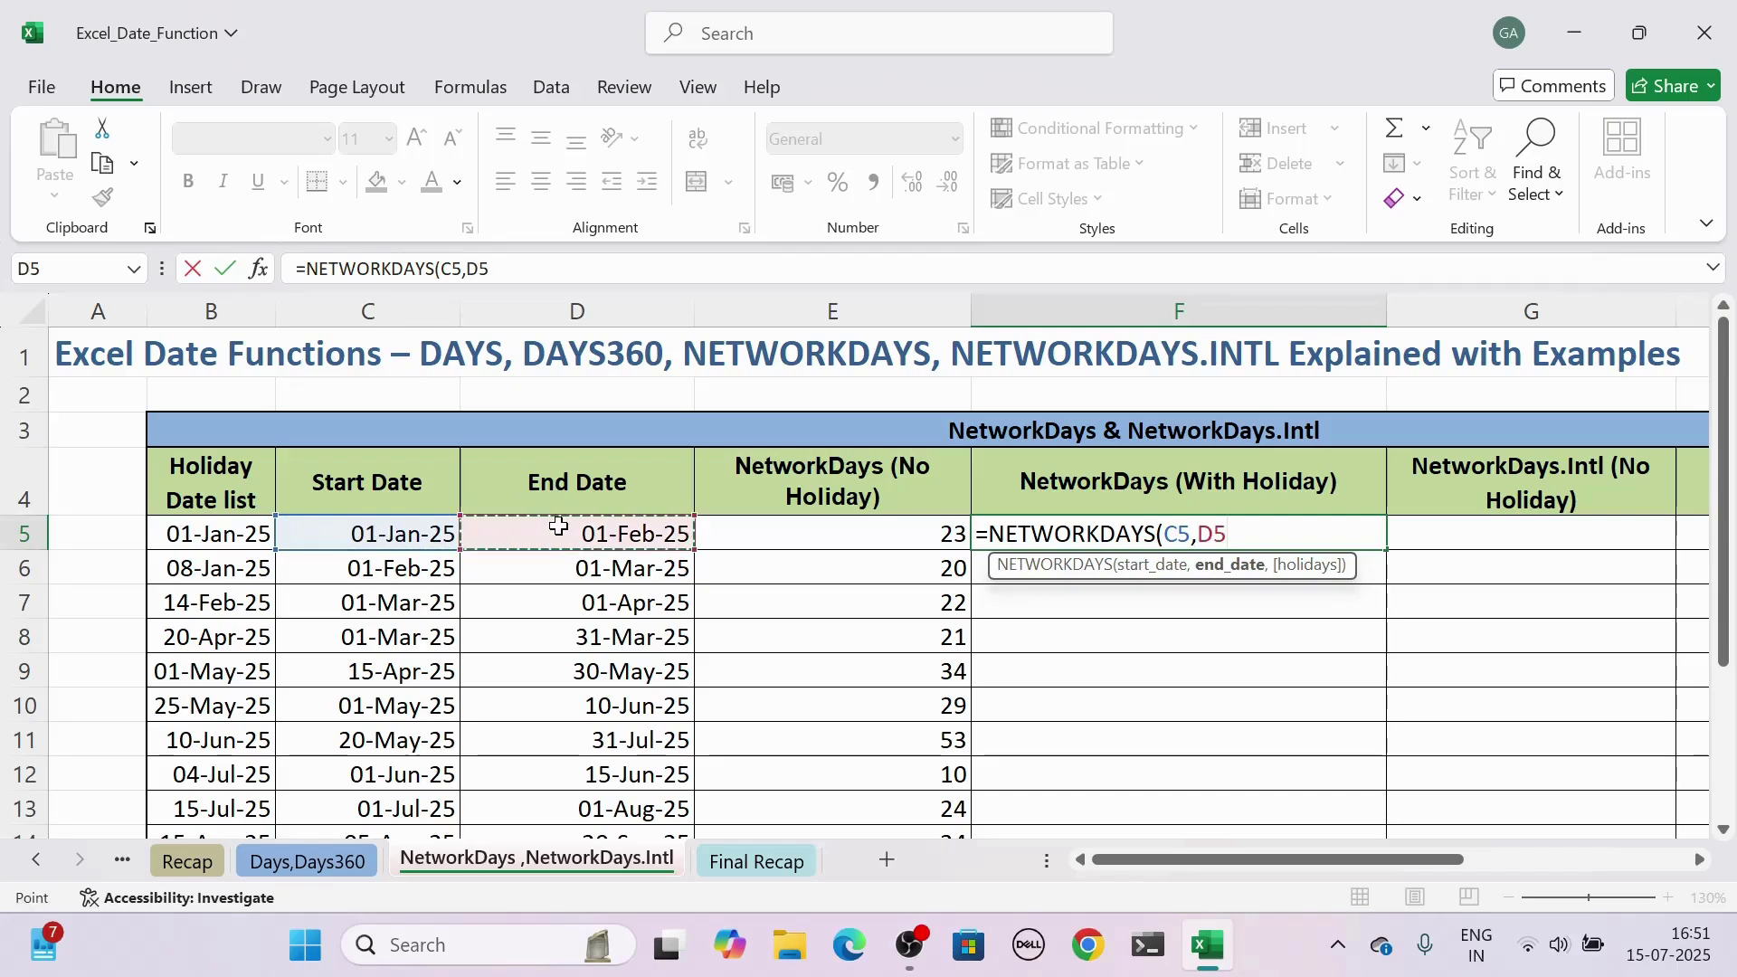
pyautogui.write(',')
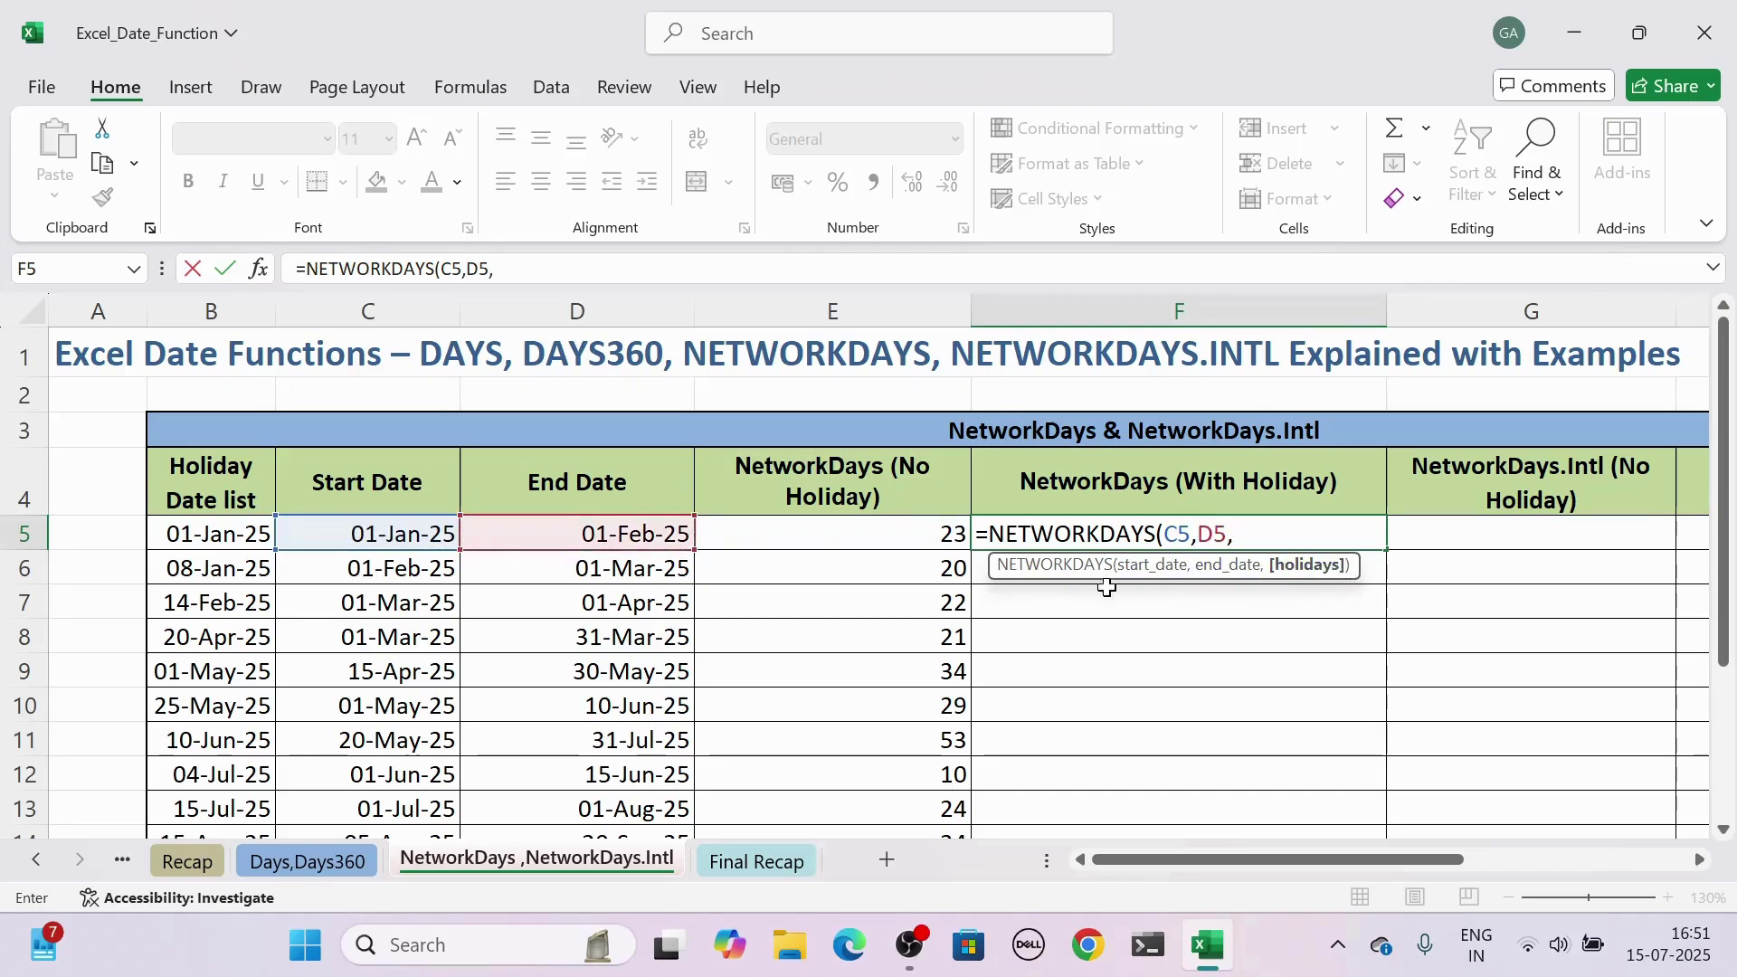
pyautogui.moveTo(195, 532); pyautogui.dragTo(174, 737)
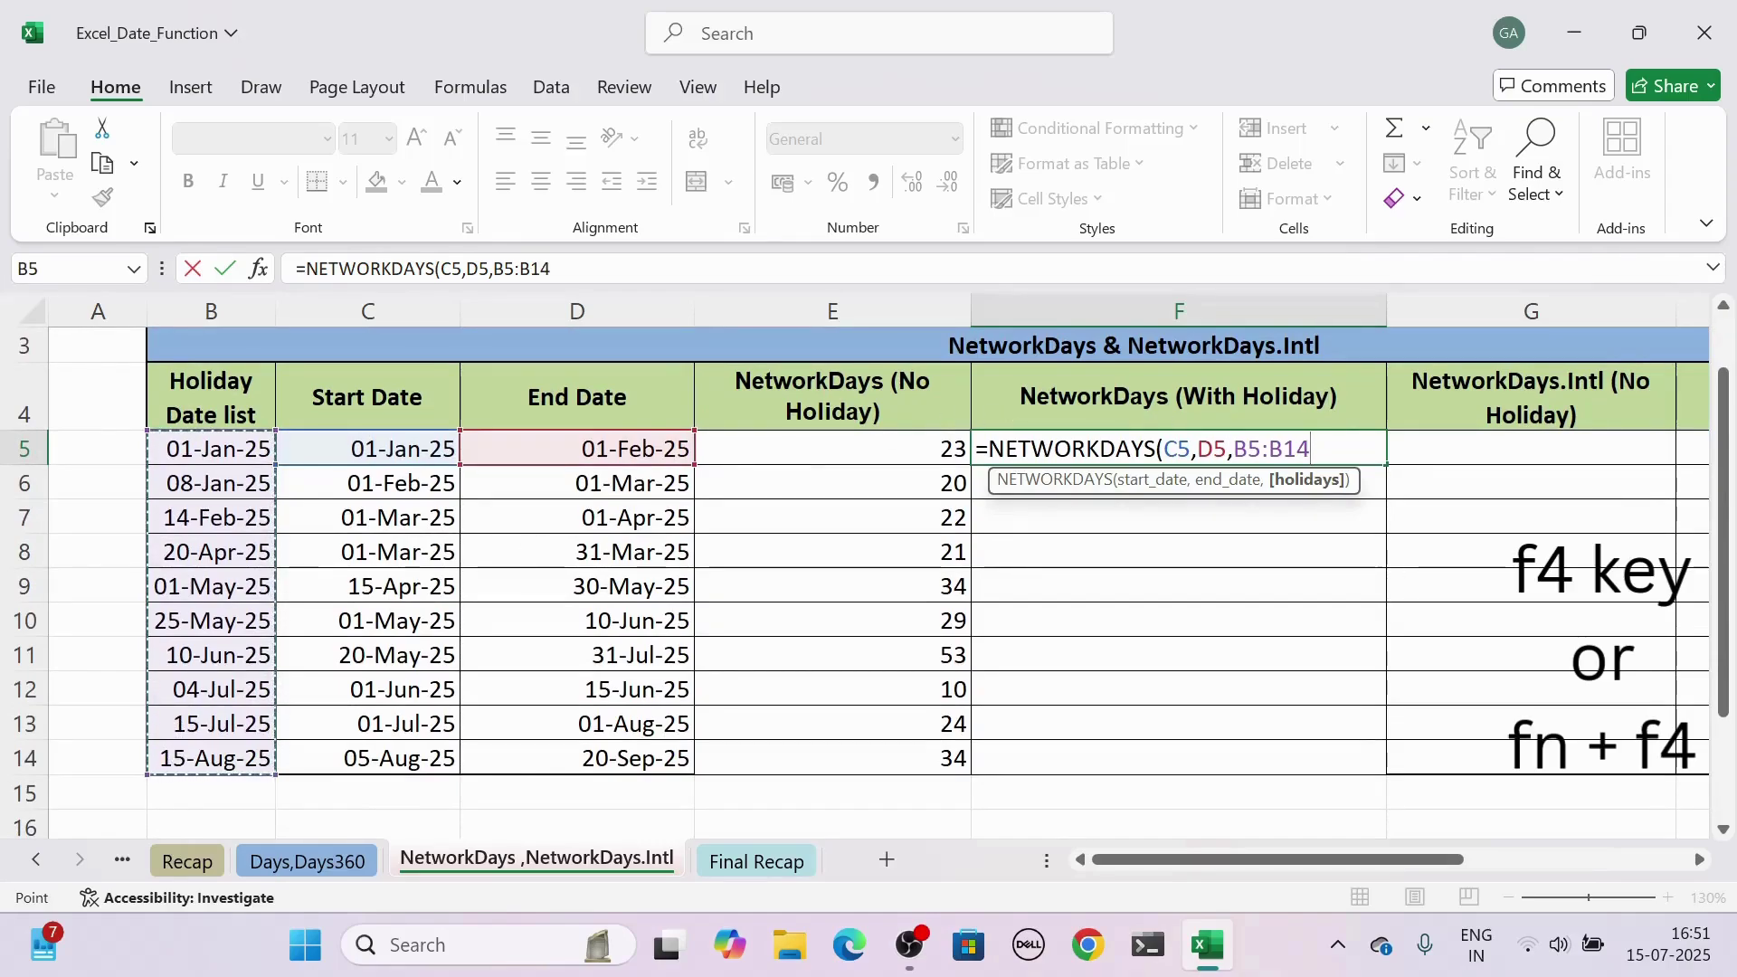
pyautogui.press('F4')
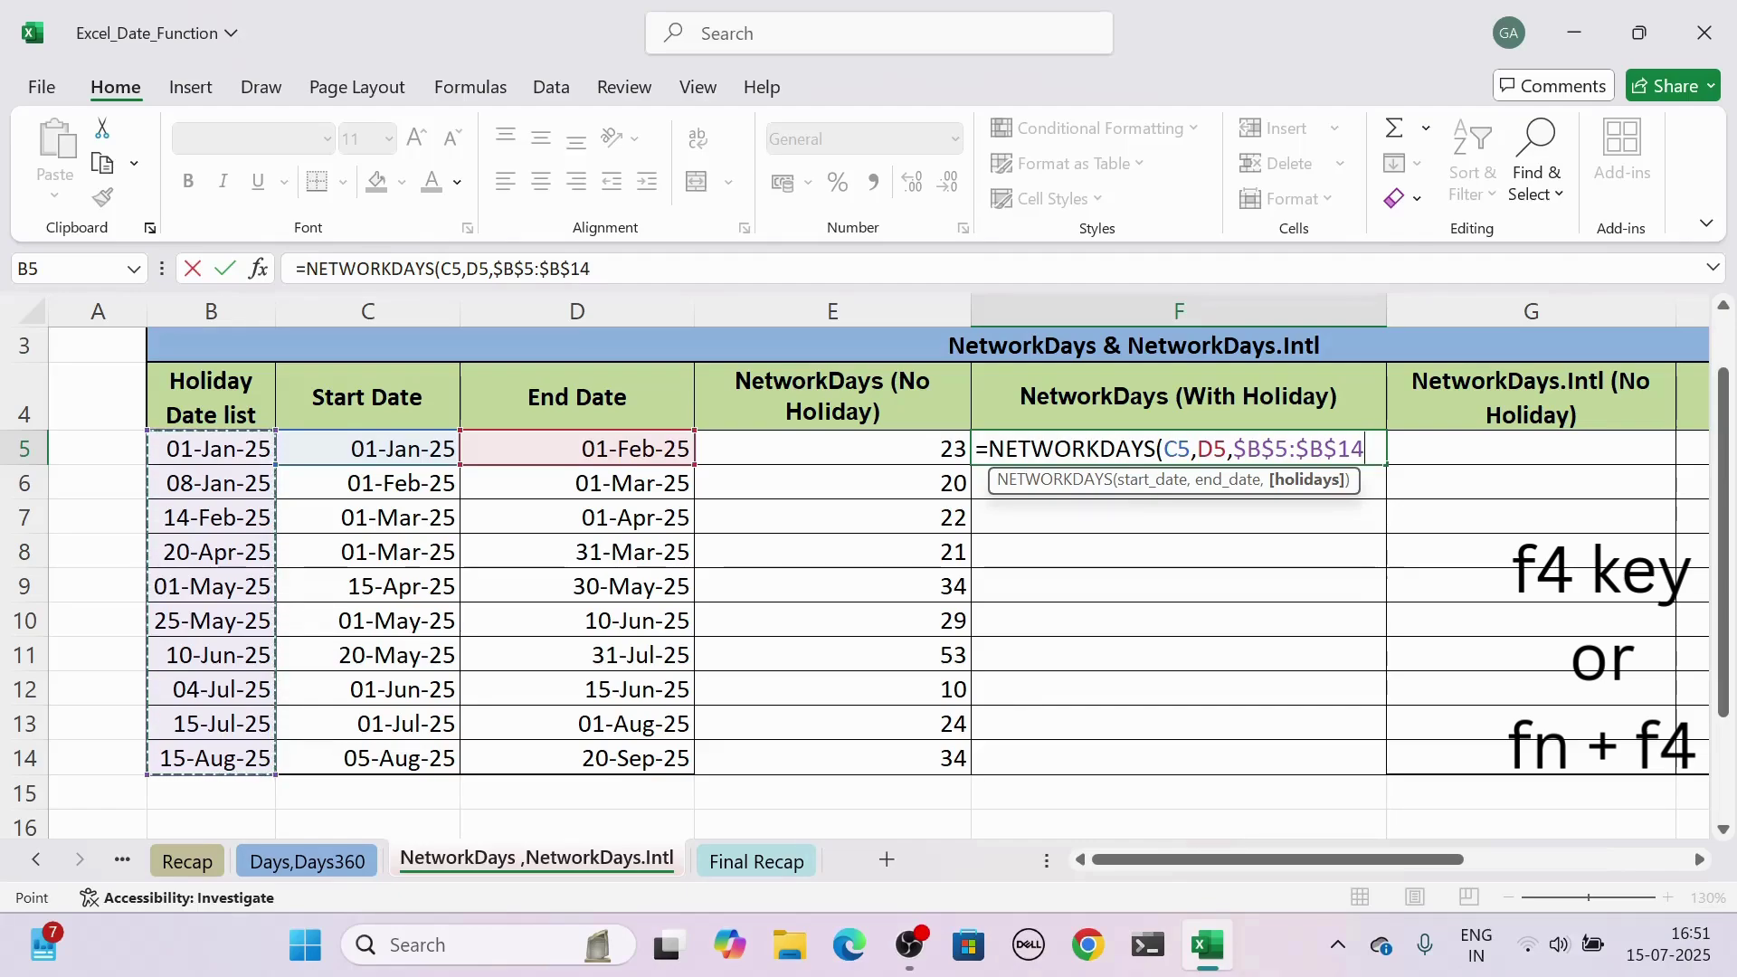
pyautogui.write(')')
pyautogui.press('Return')
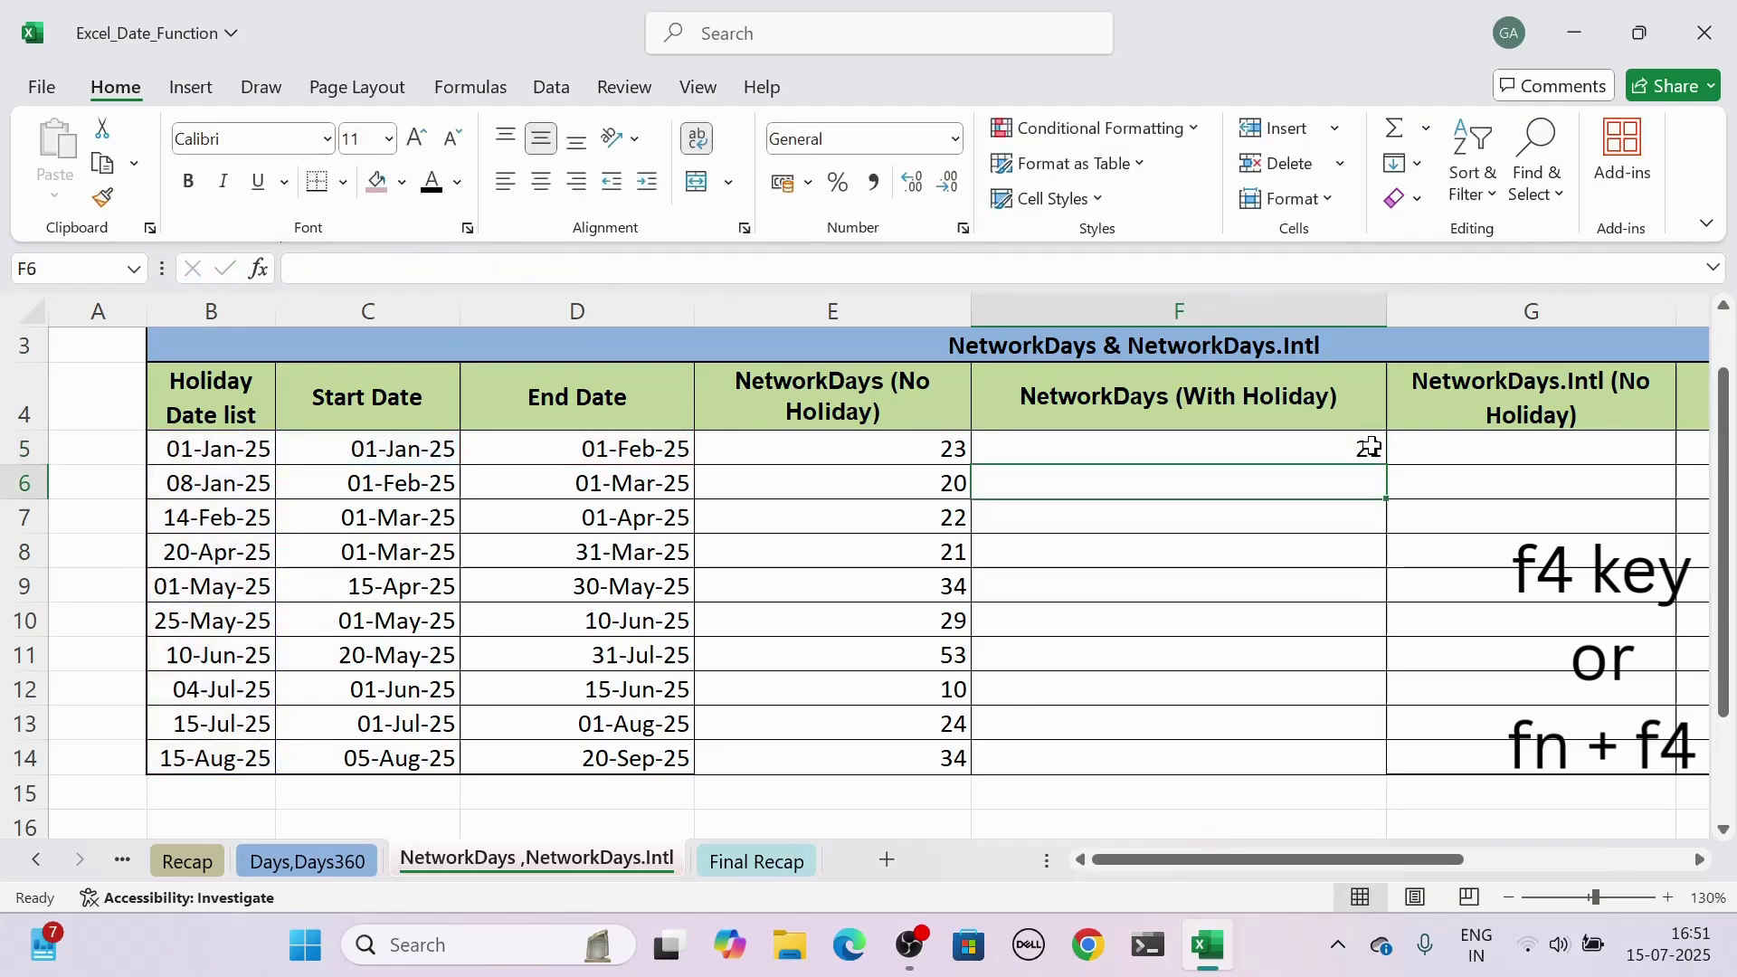
# Compare row 5's NETWORKDAYS results with and without the holiday list
pyautogui.click(900, 448)
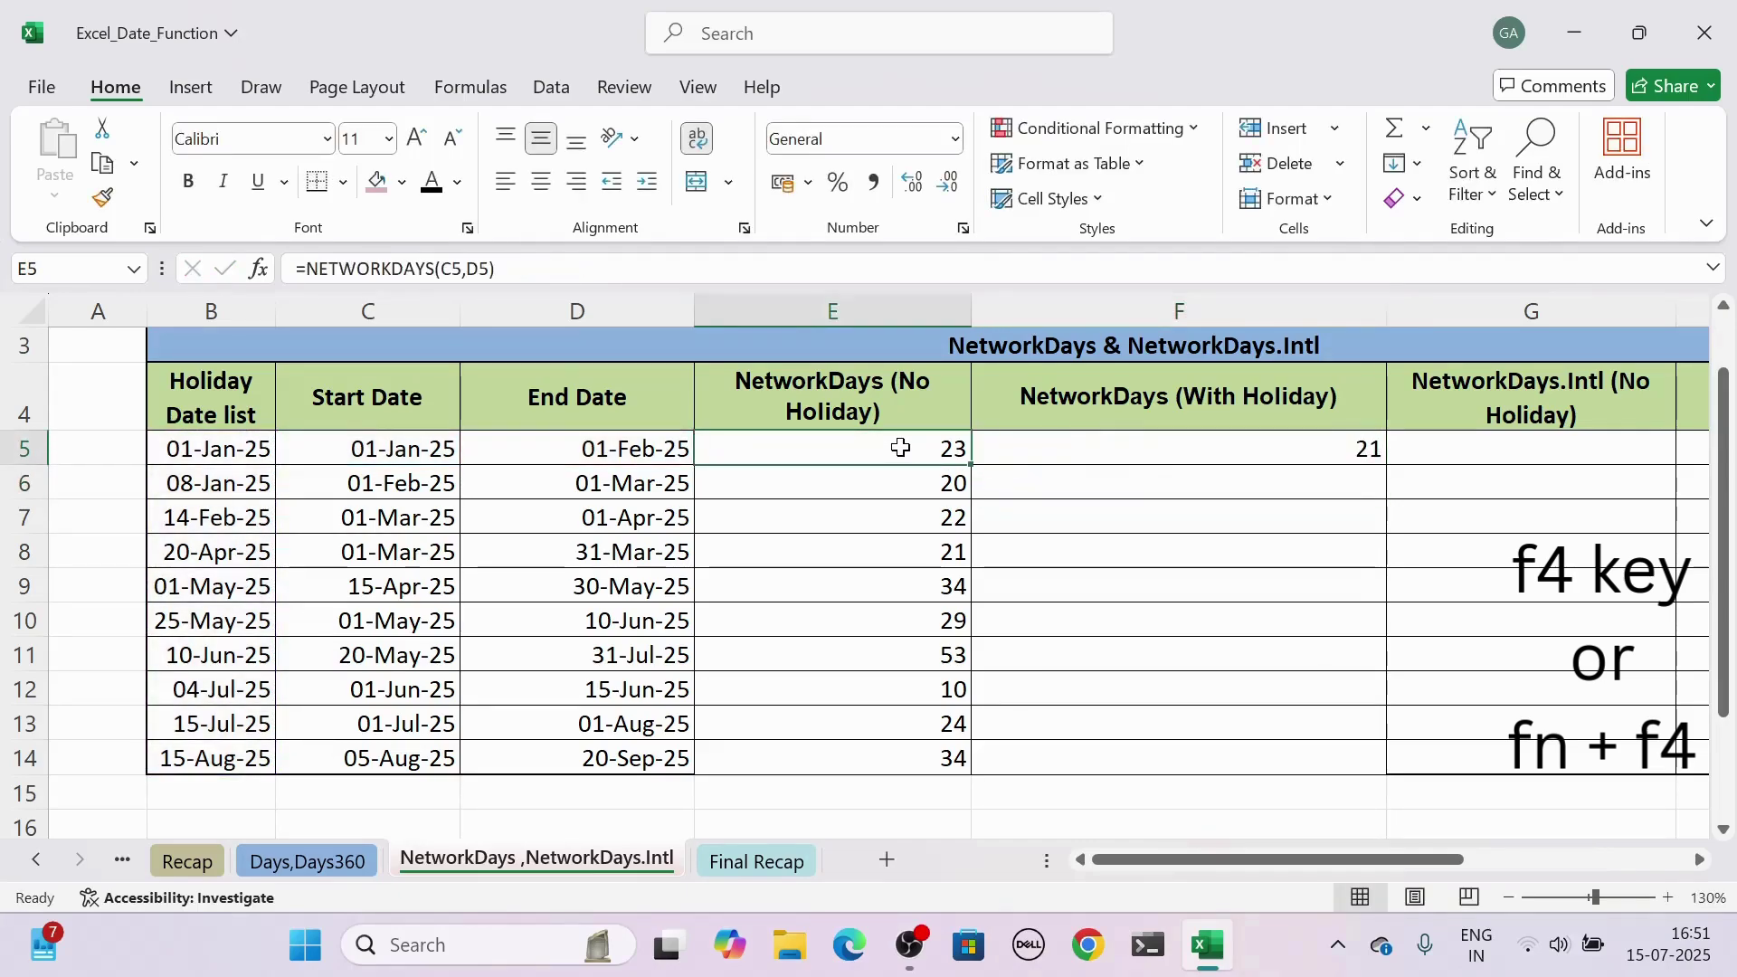
pyautogui.click(1209, 443)
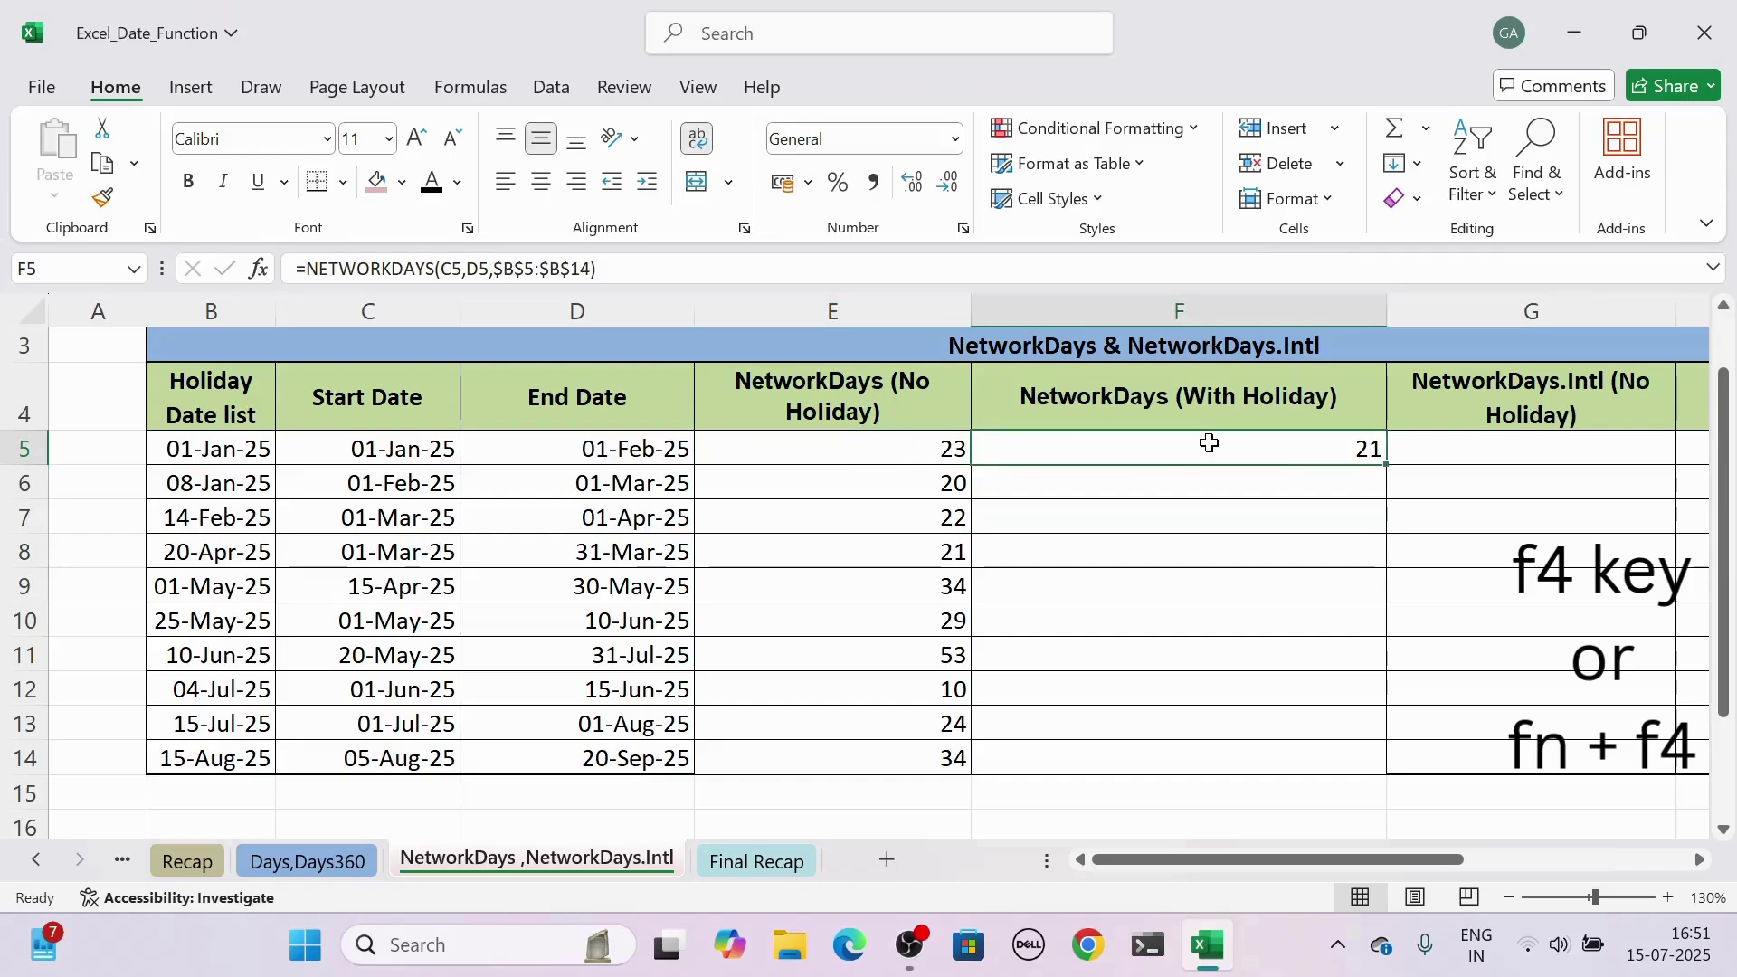
pyautogui.click(909, 463)
# Fill the F5 formula down the NetworkDays (With Holiday) column to row 14
pyautogui.click(1109, 447)
pyautogui.doubleClick(1384, 467)
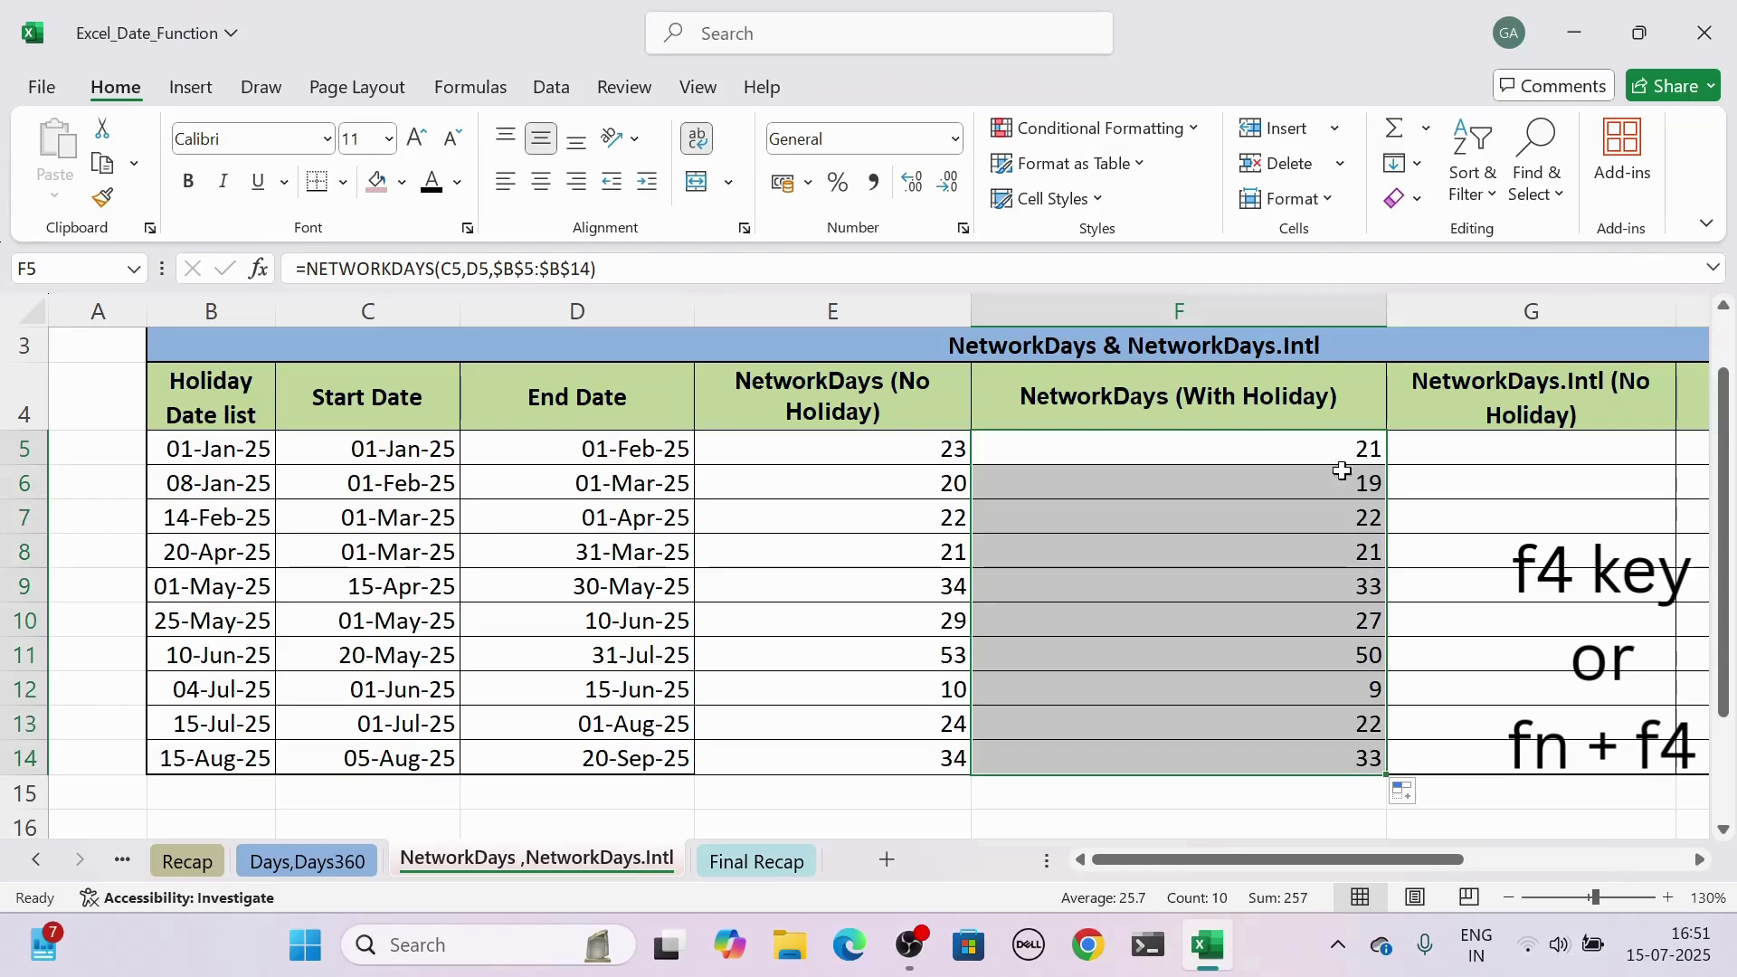
# Compare the no-holiday and with-holiday results in rows 6 and 7
pyautogui.click(1208, 486)
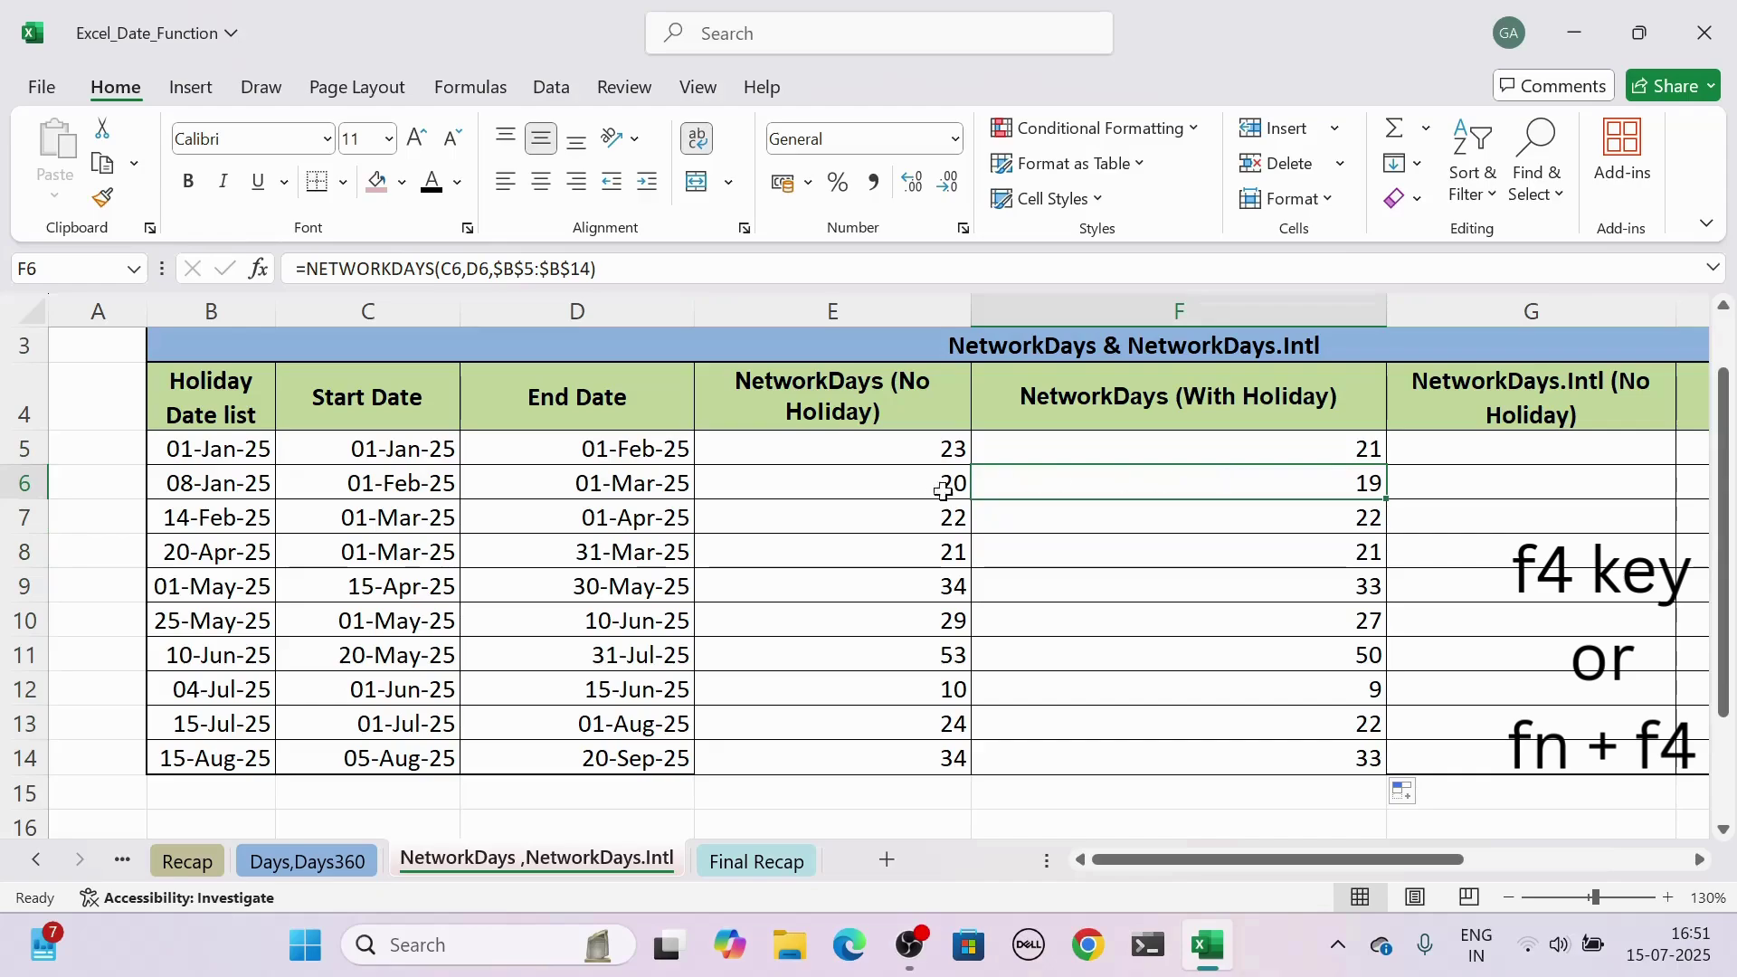
pyautogui.click(912, 511)
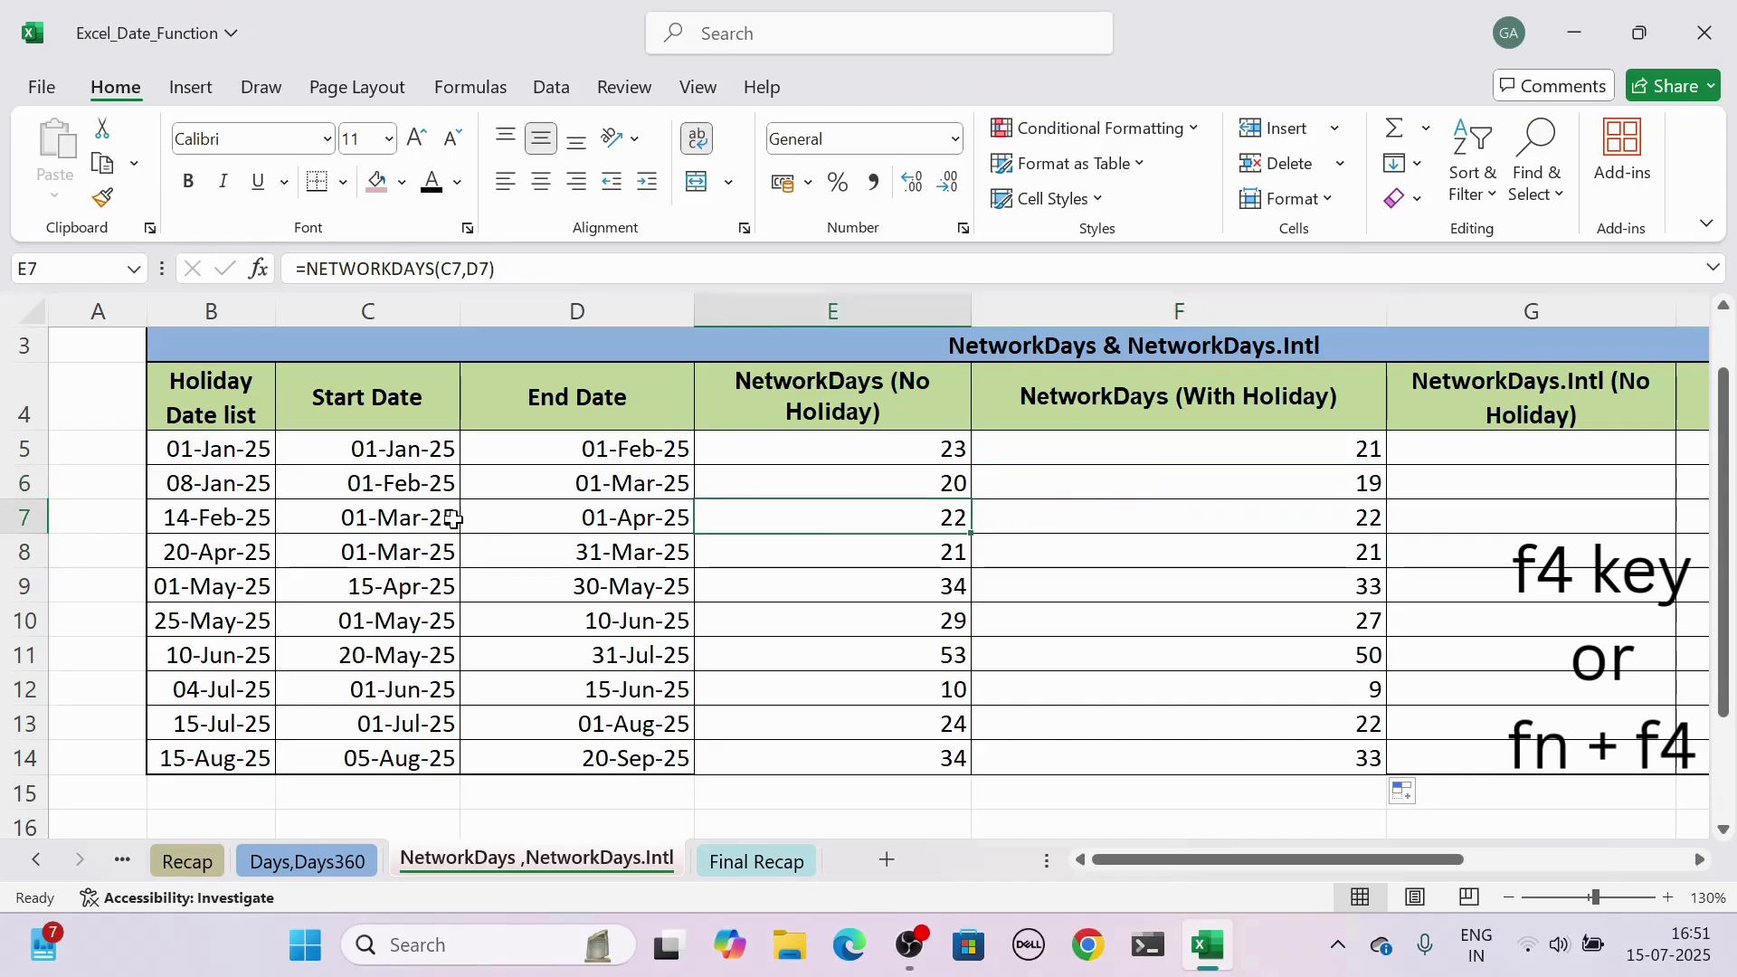
pyautogui.click(1182, 511)
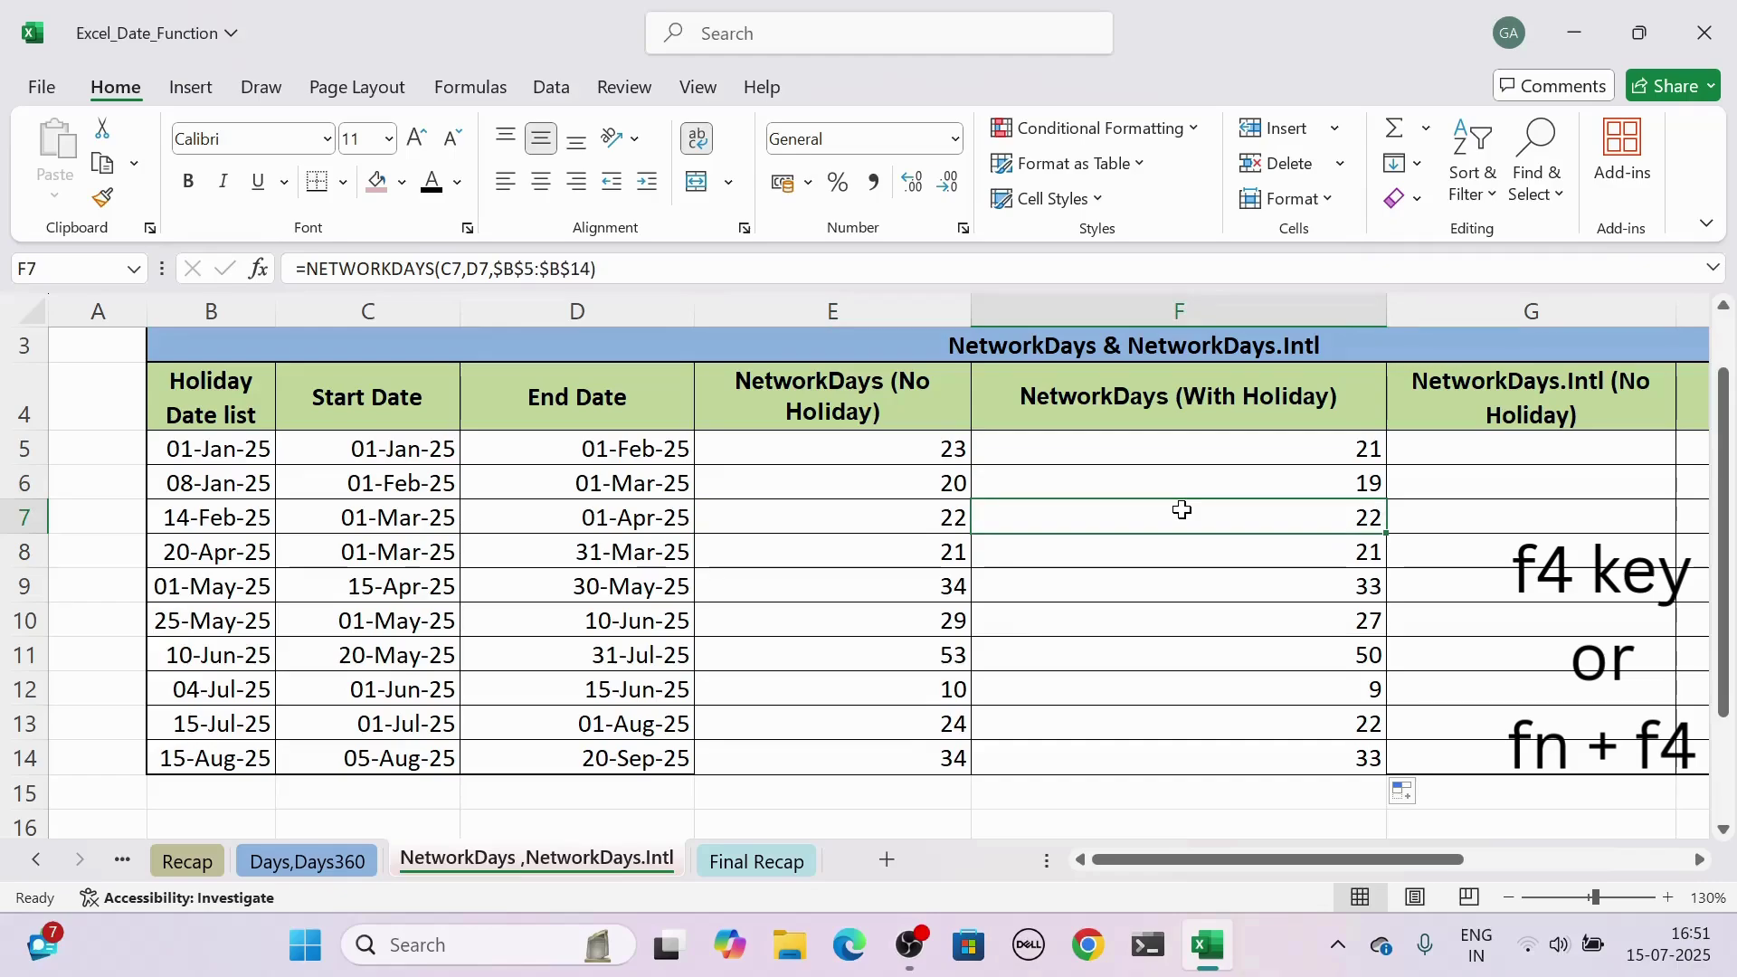
# Begin a NETWORKDAYS.INTL formula in G5 with C5 as the start date and D5 as the end date
pyautogui.moveTo(1120, 862); pyautogui.dragTo(1371, 867)
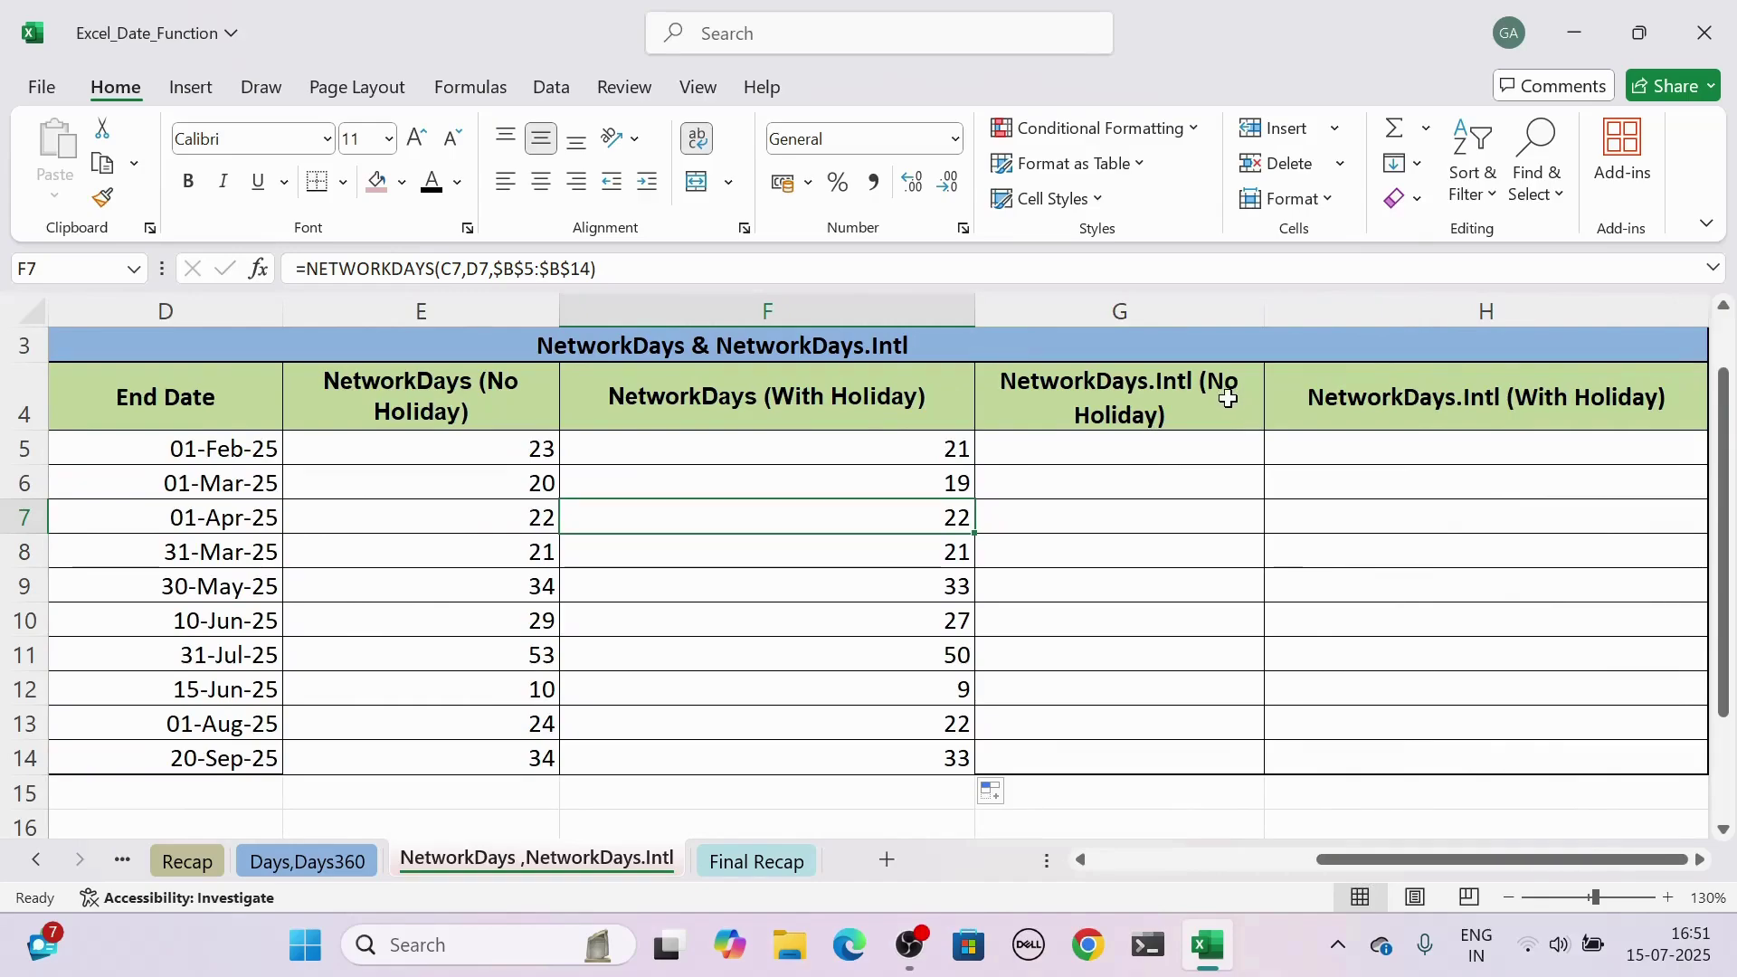
pyautogui.click(1228, 399)
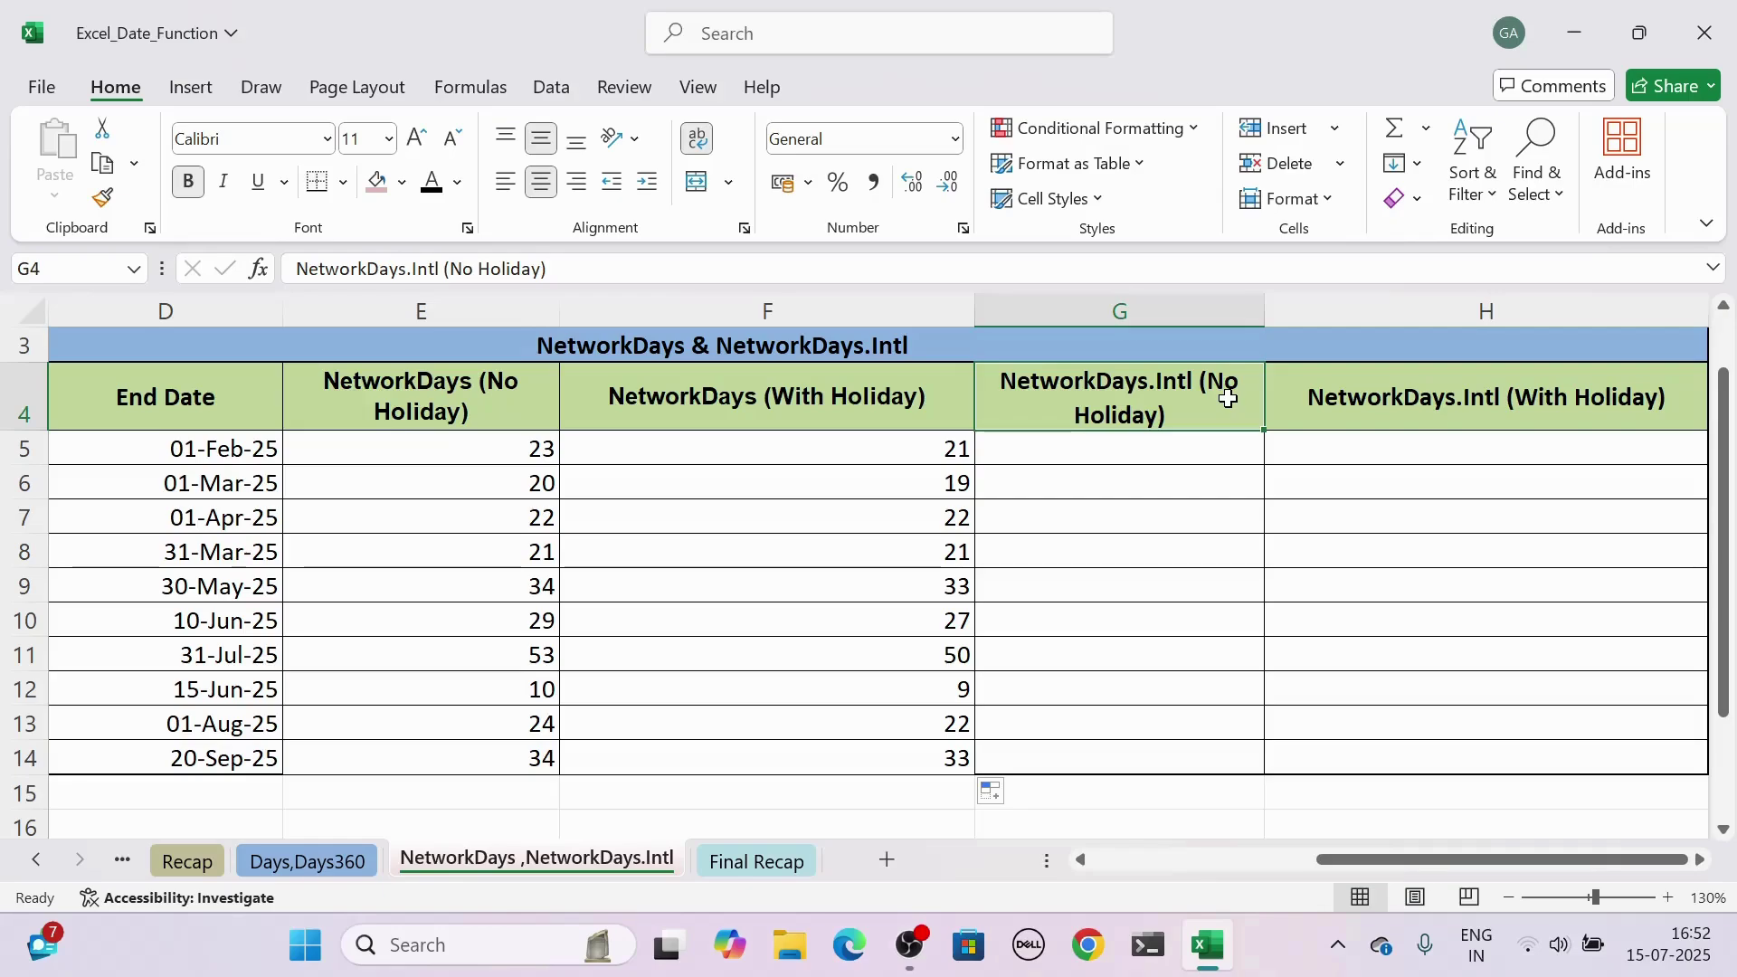
pyautogui.click(1140, 443)
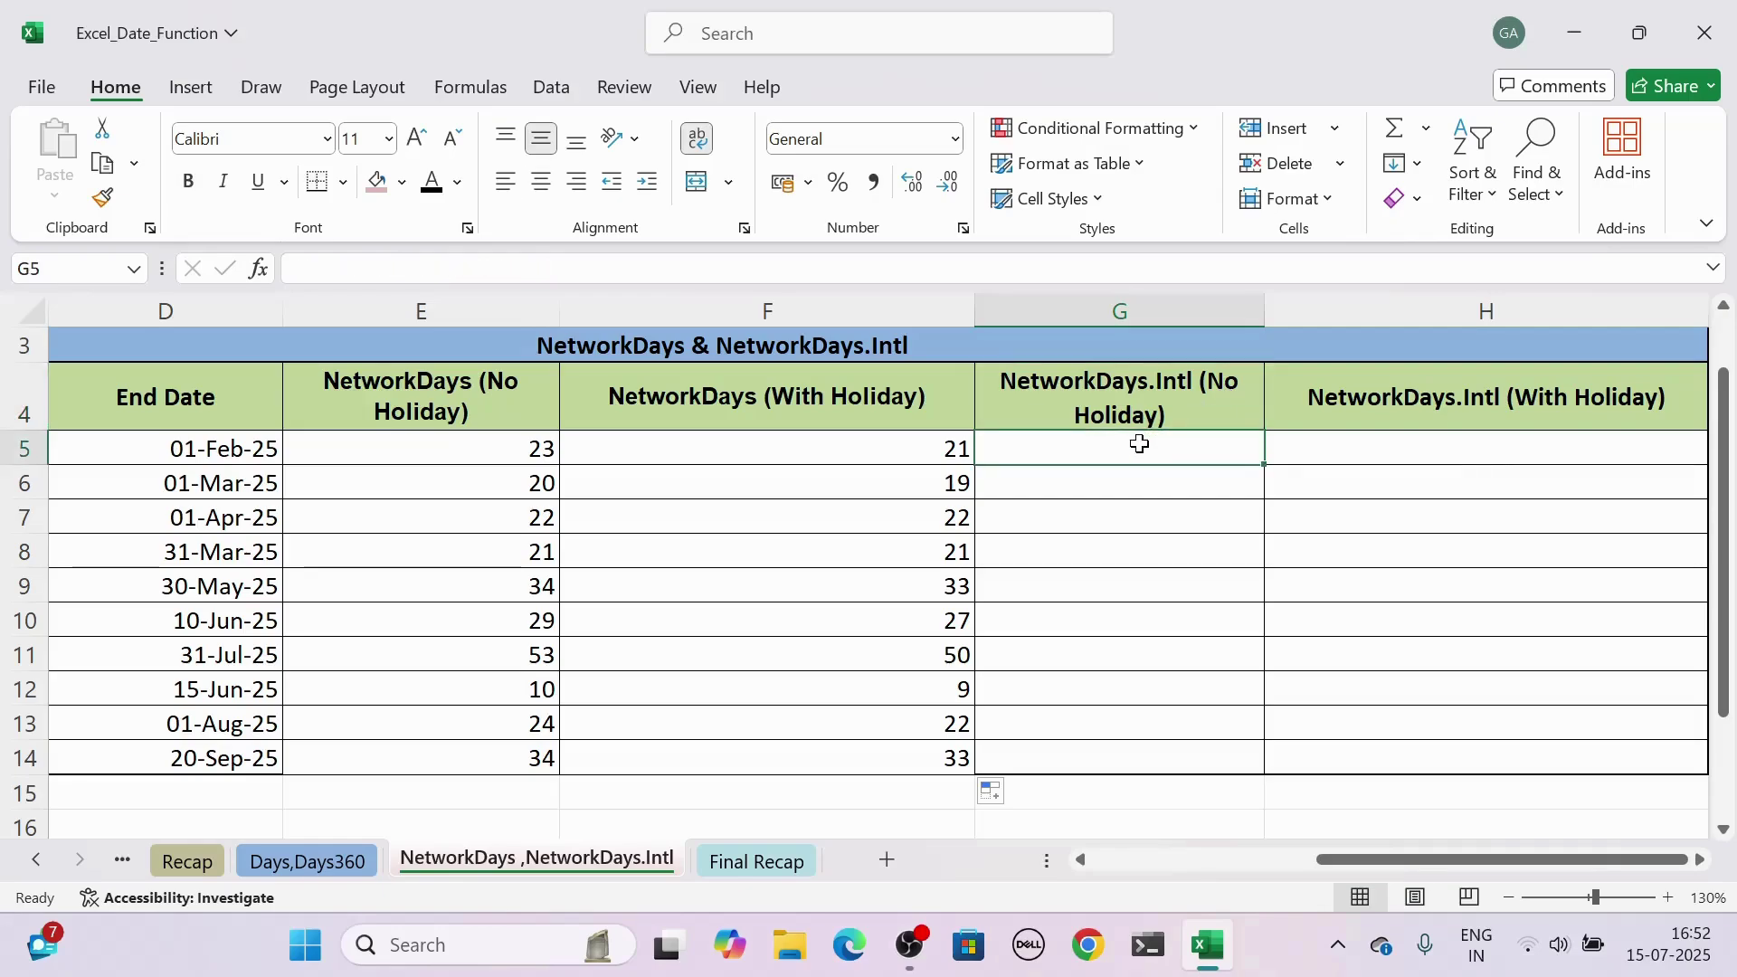
pyautogui.write('=Netw')
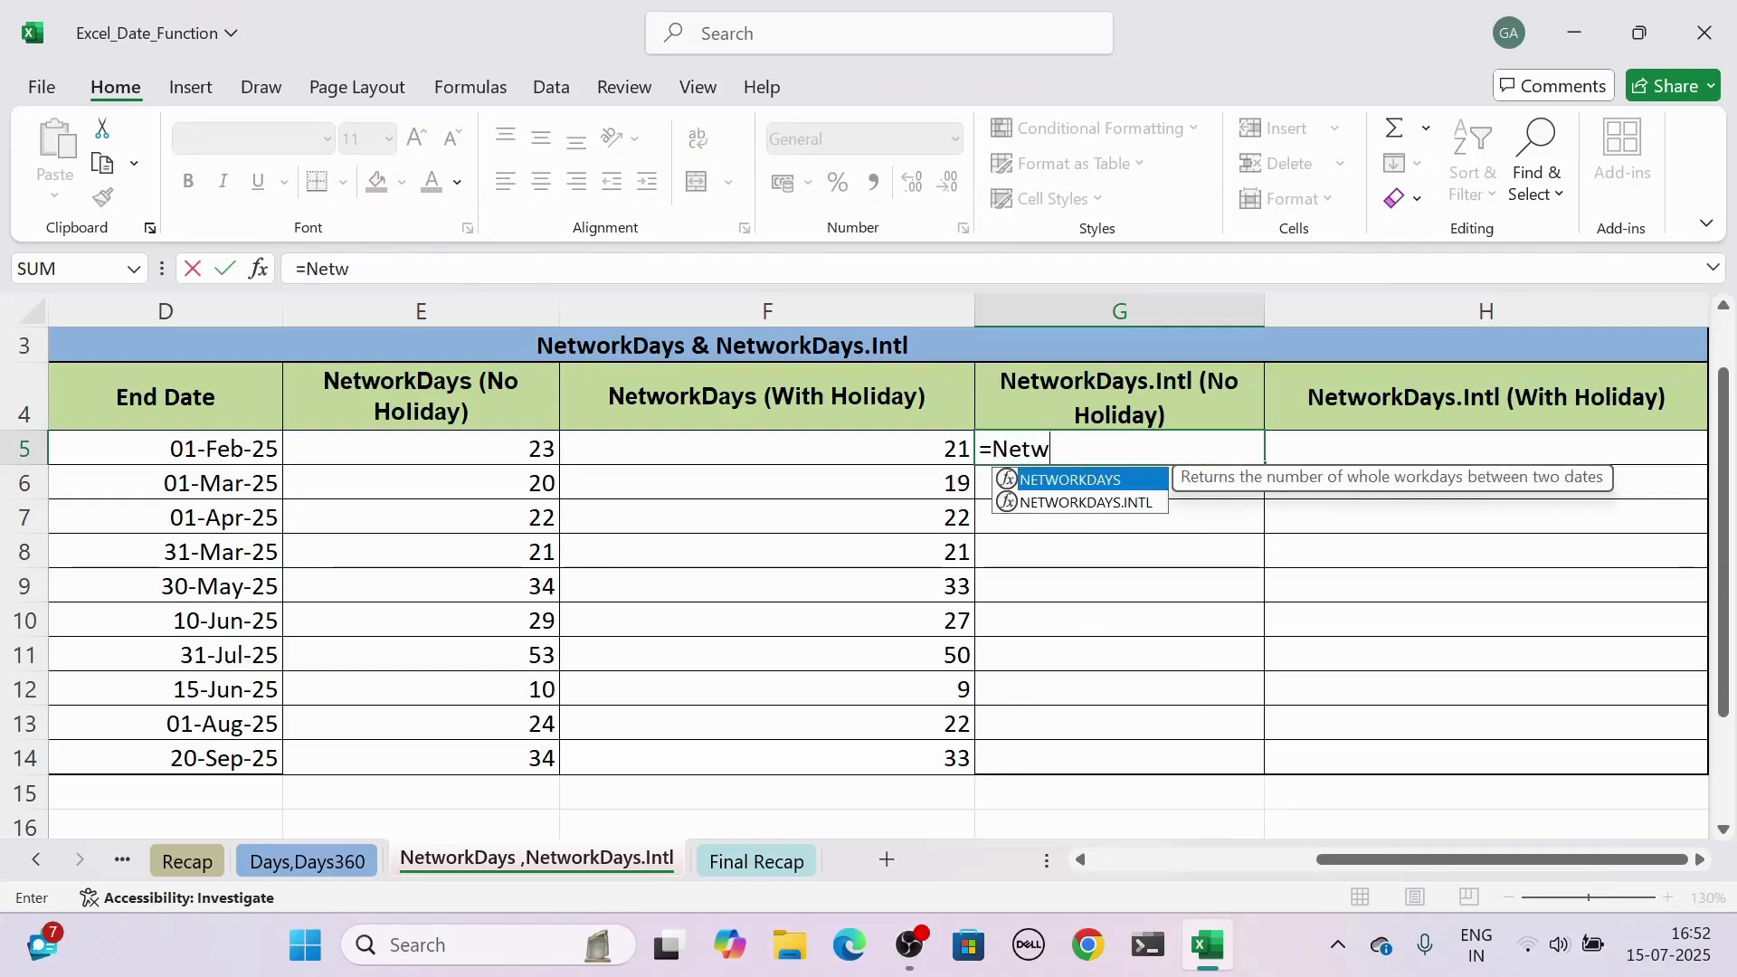
pyautogui.write('orkDa')
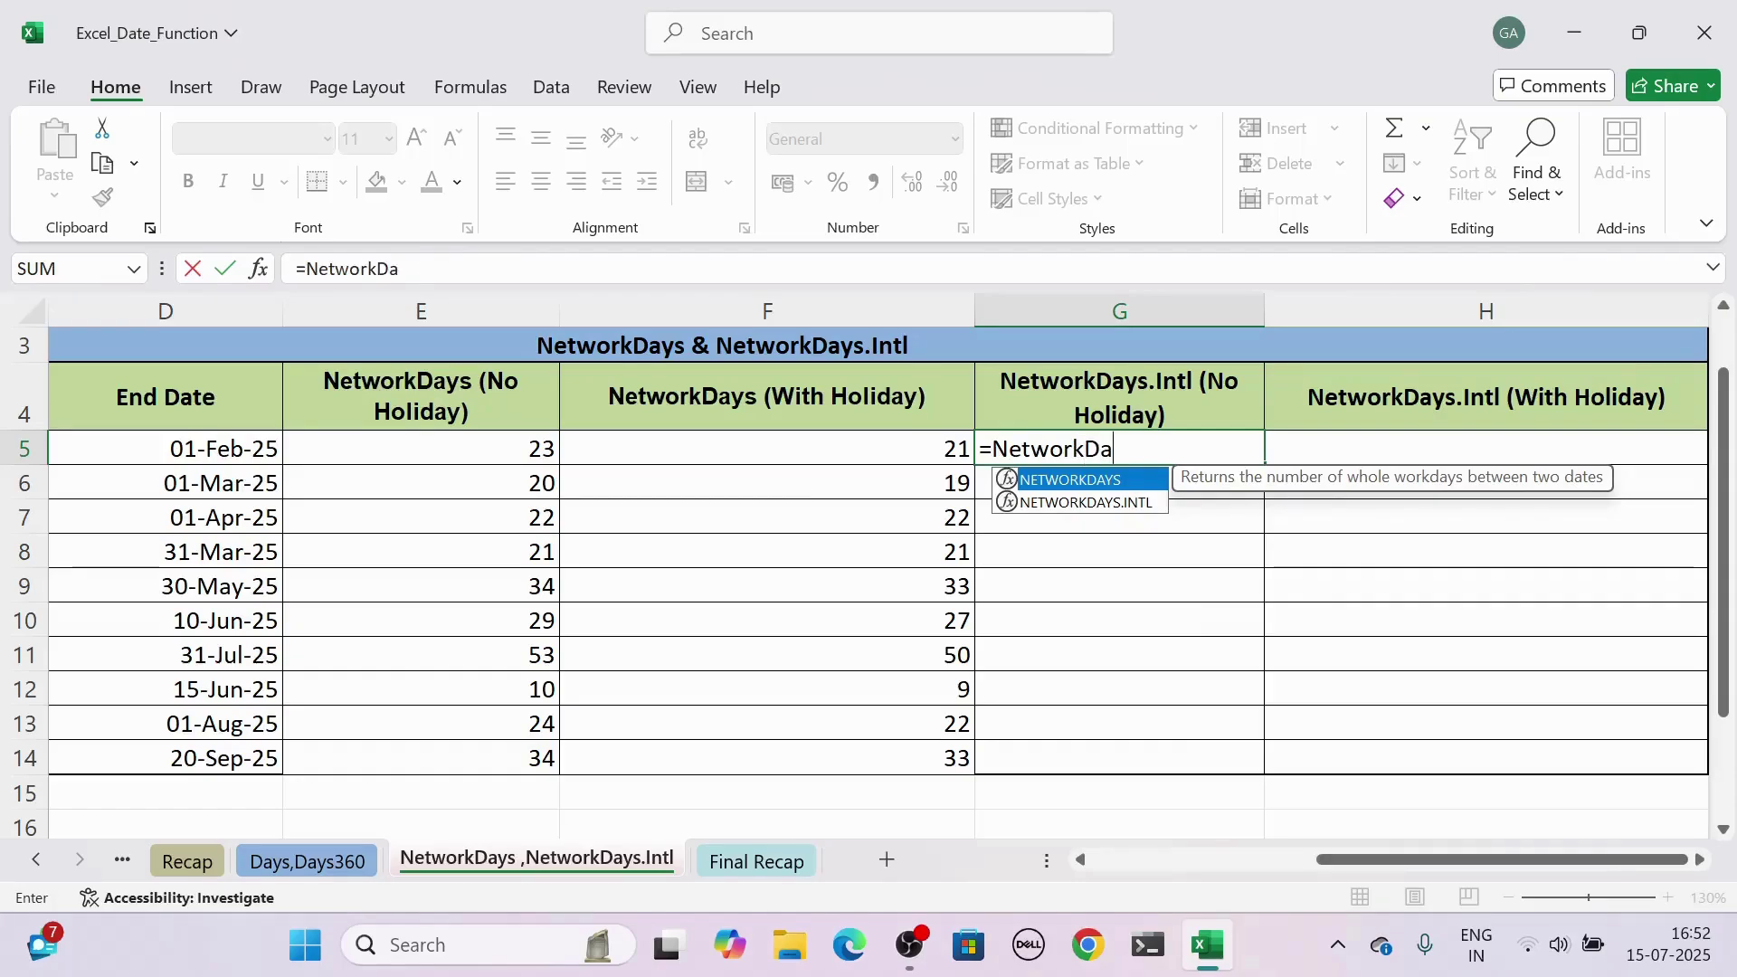
pyautogui.write('ys.intl')
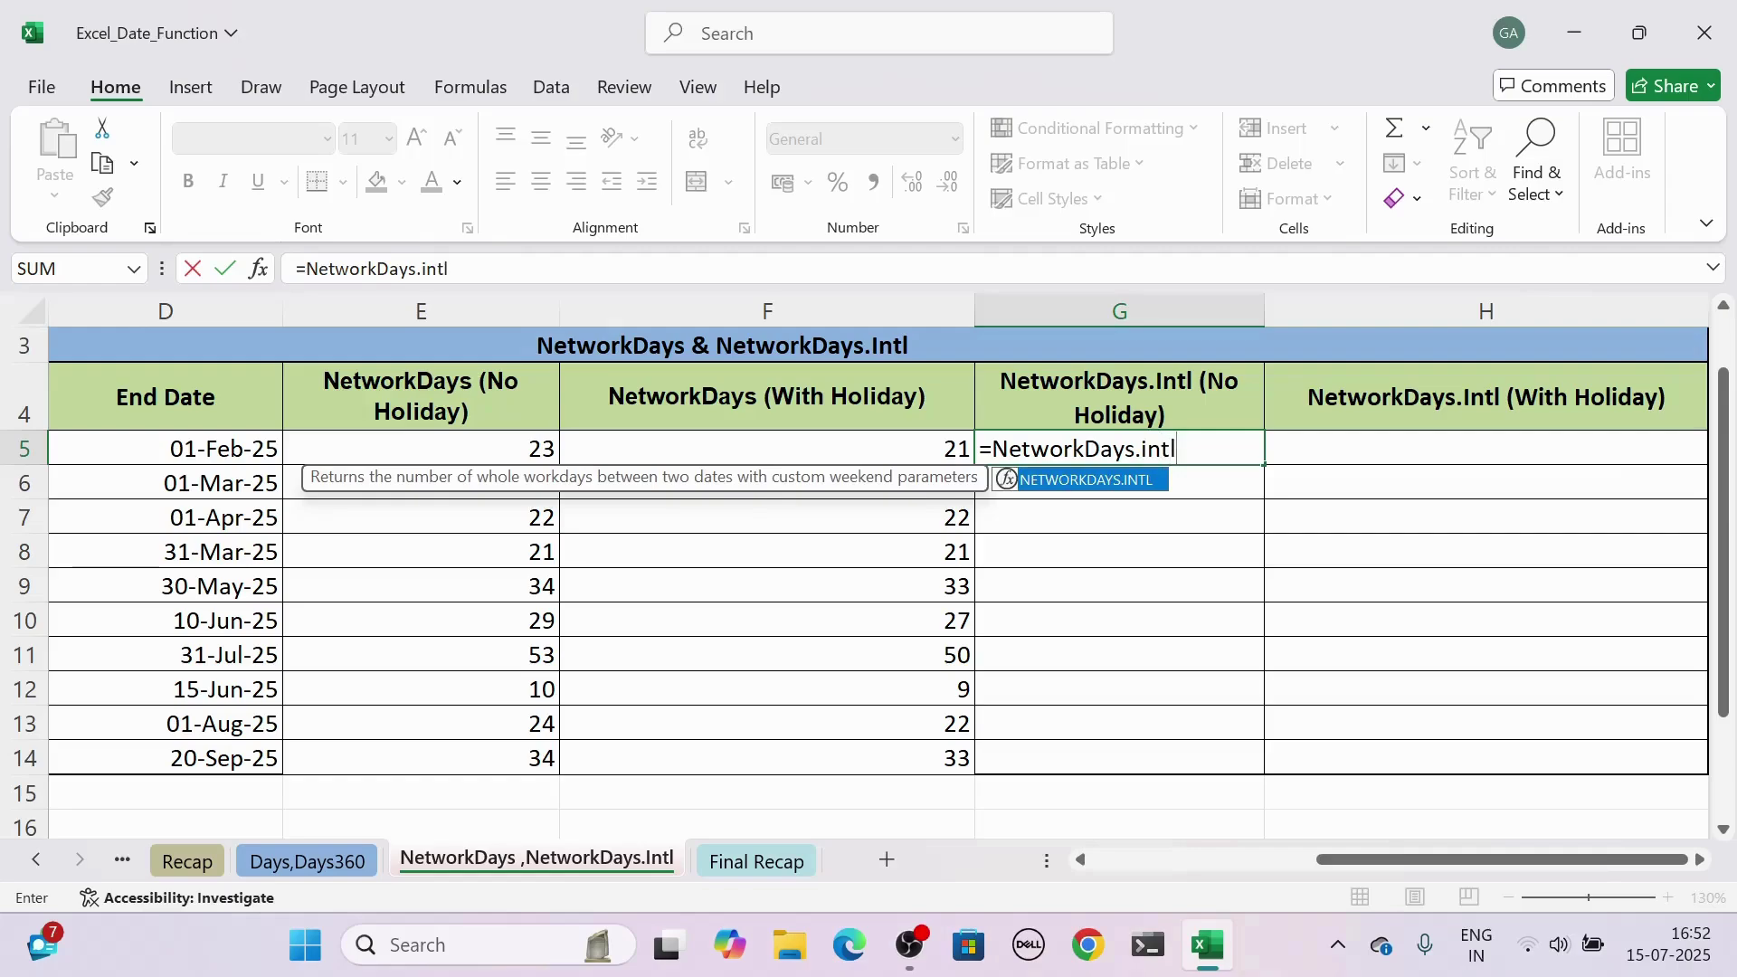
pyautogui.press('Tab')
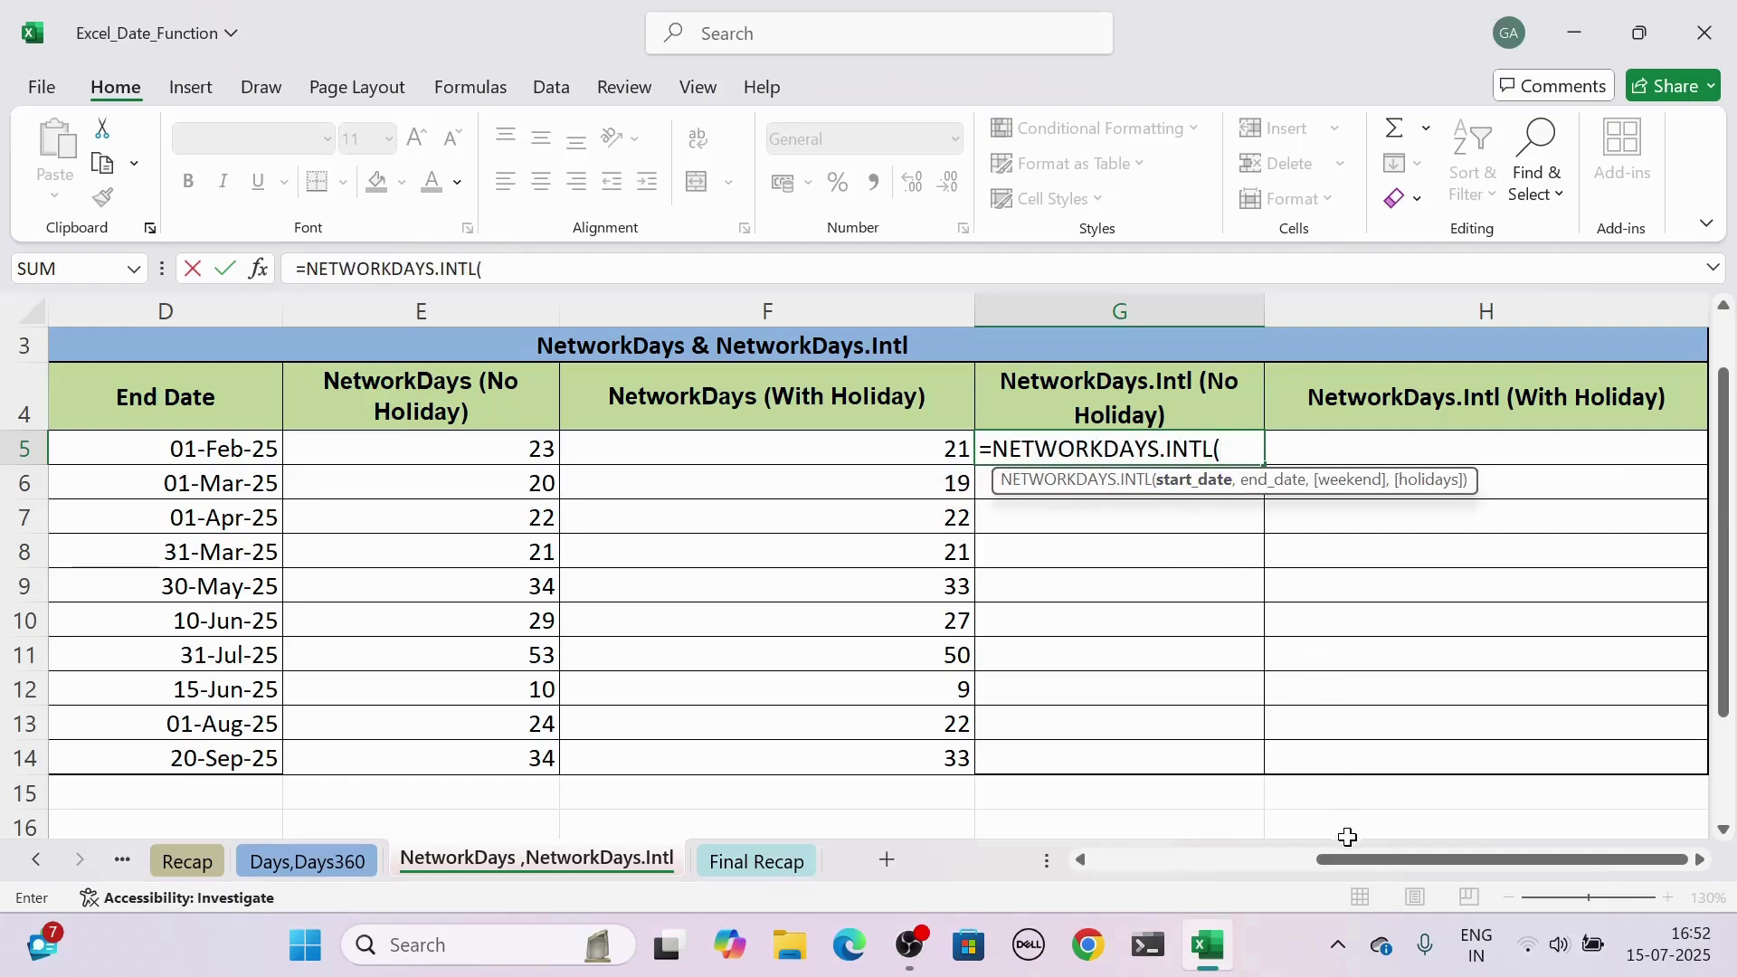
pyautogui.moveTo(1352, 864); pyautogui.dragTo(1202, 861)
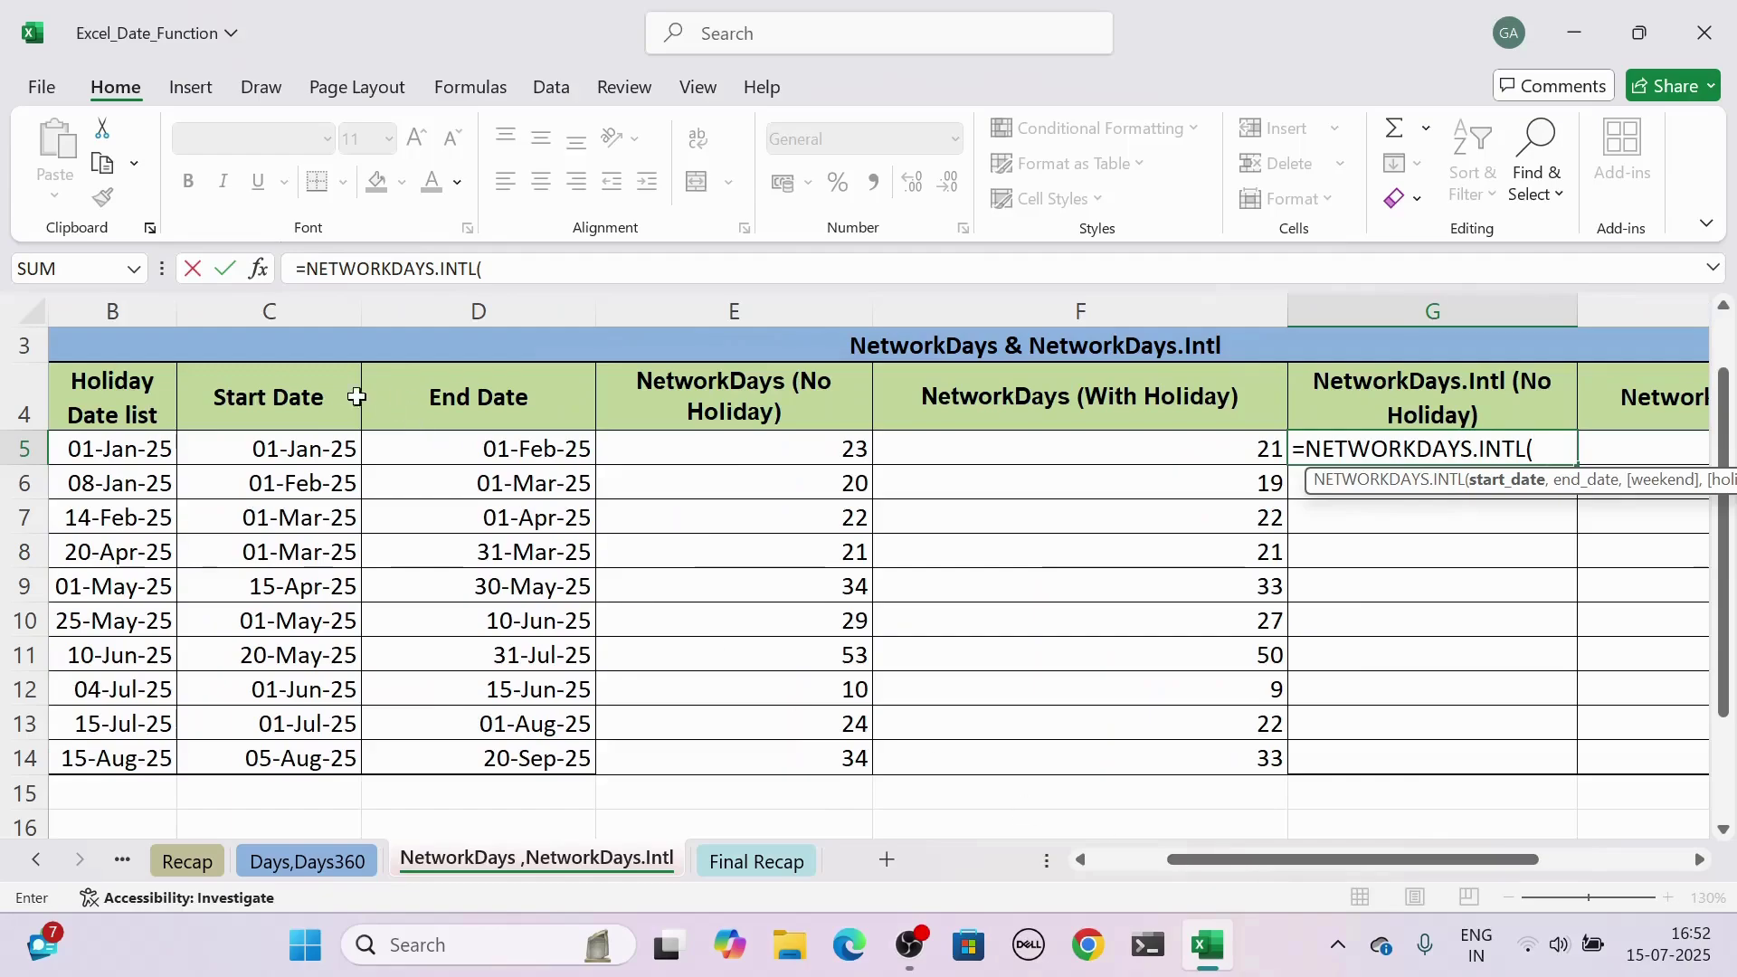
pyautogui.click(306, 448)
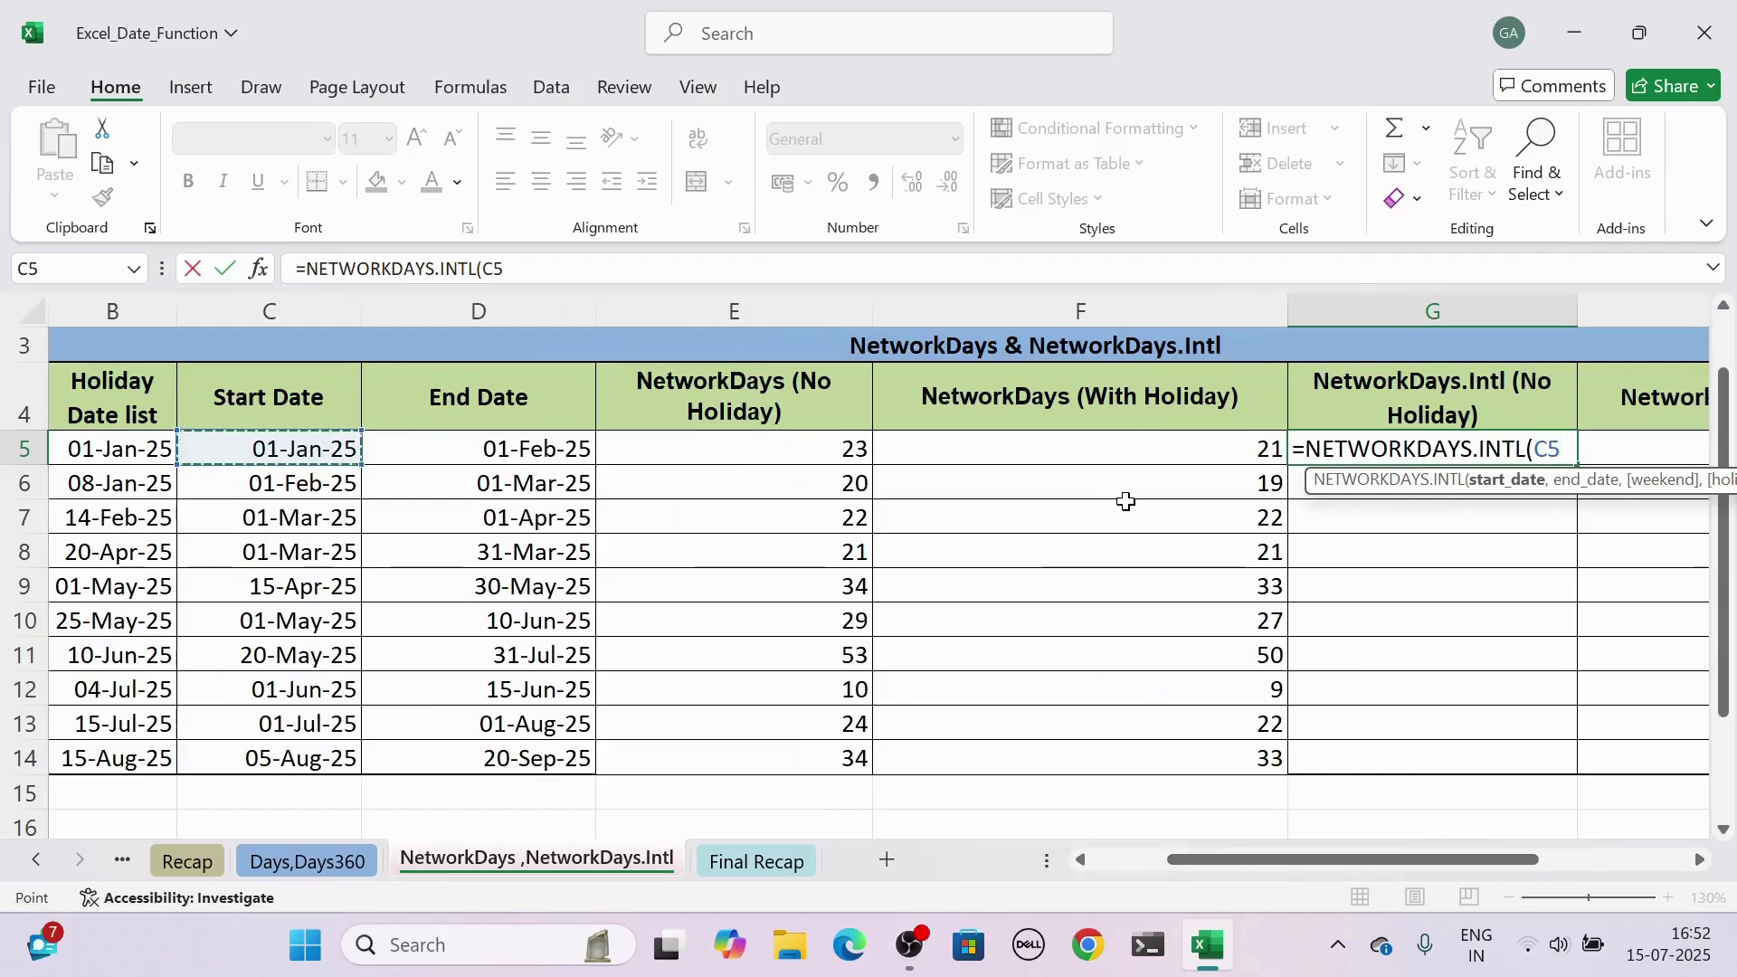
pyautogui.write(',')
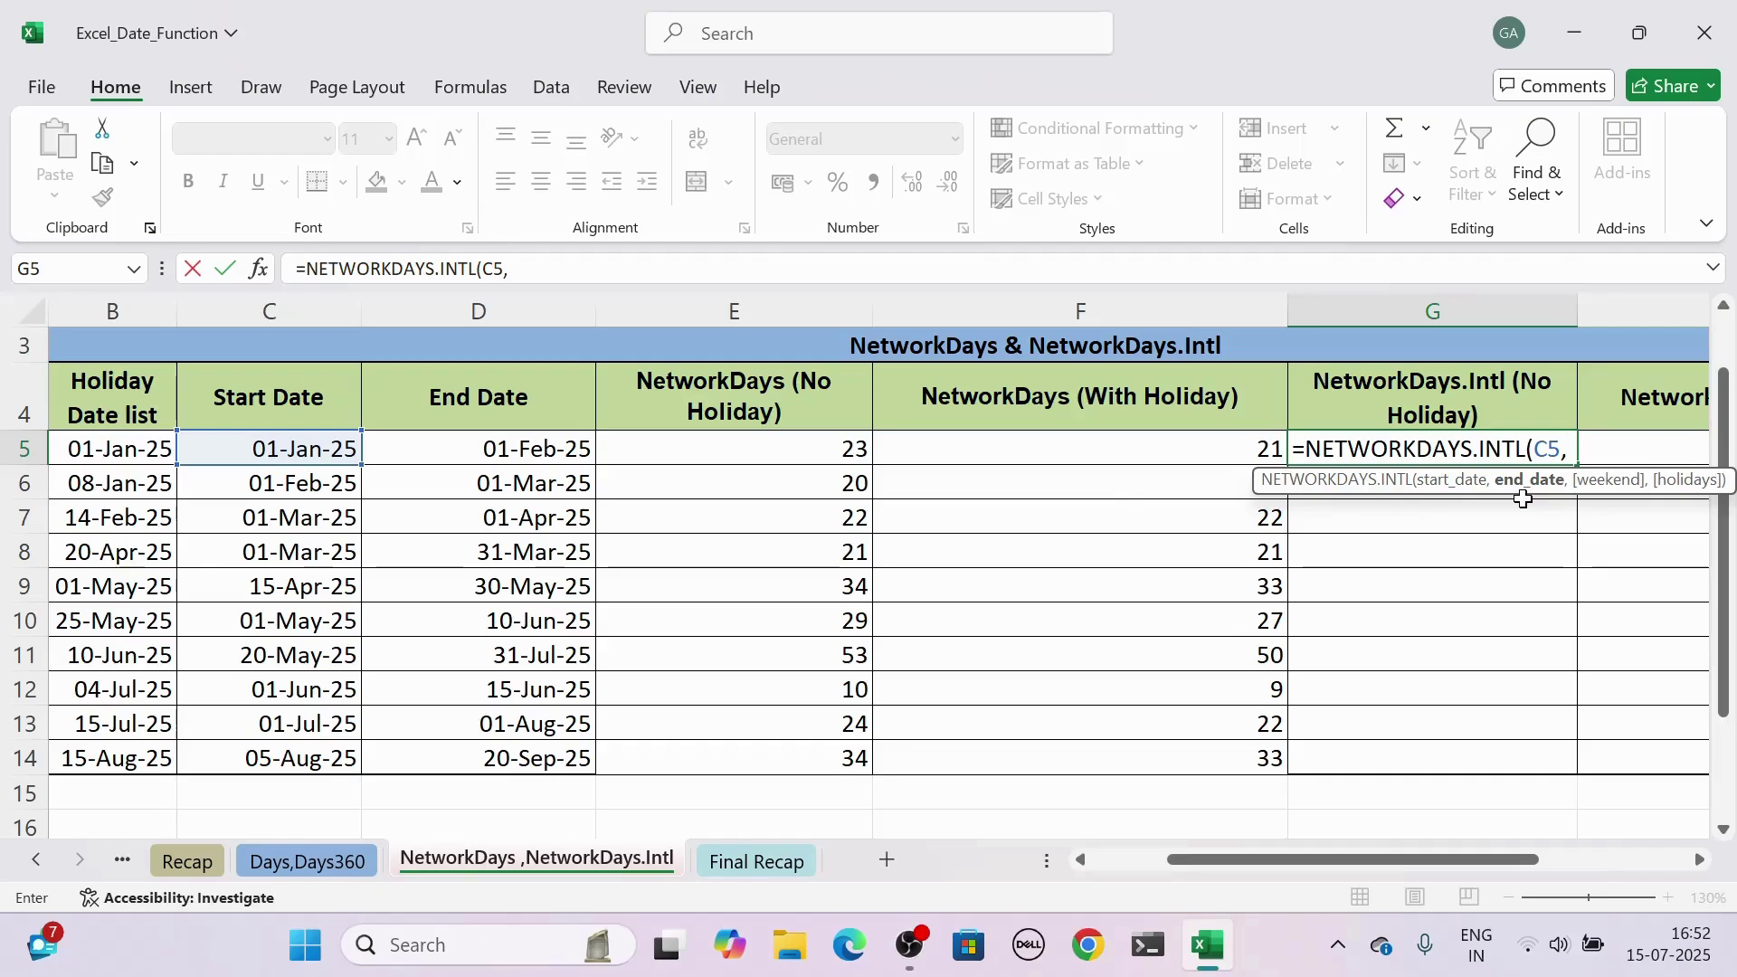
pyautogui.click(516, 454)
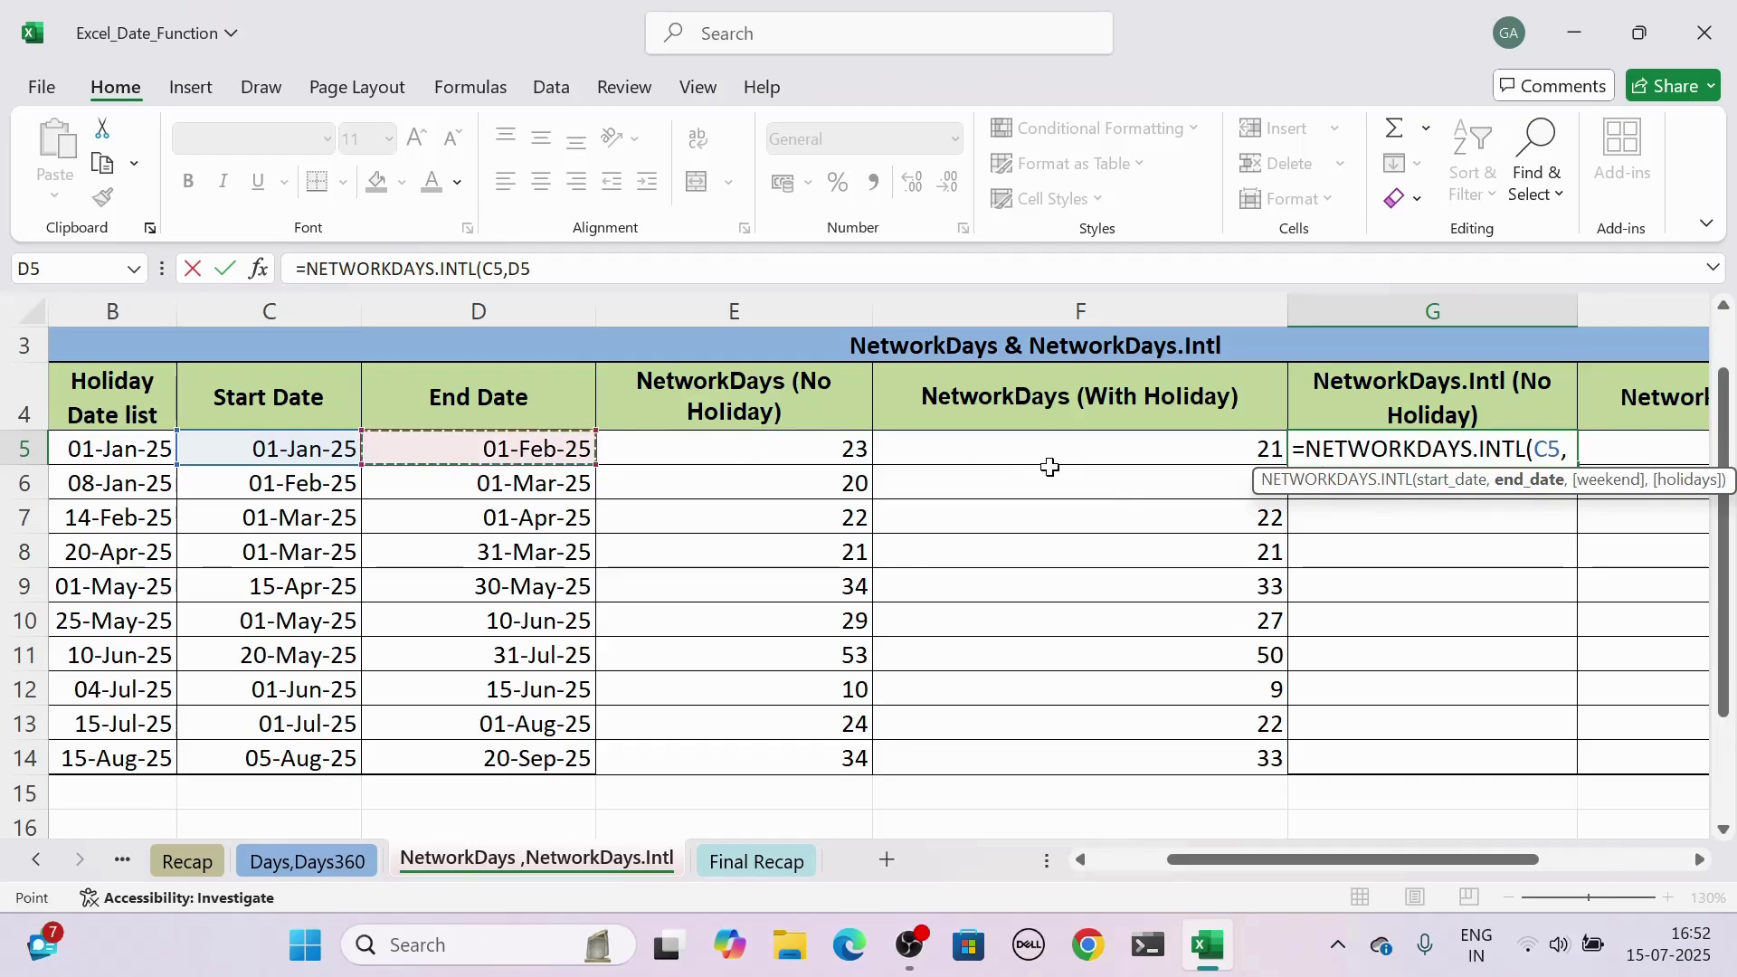
pyautogui.write(',')
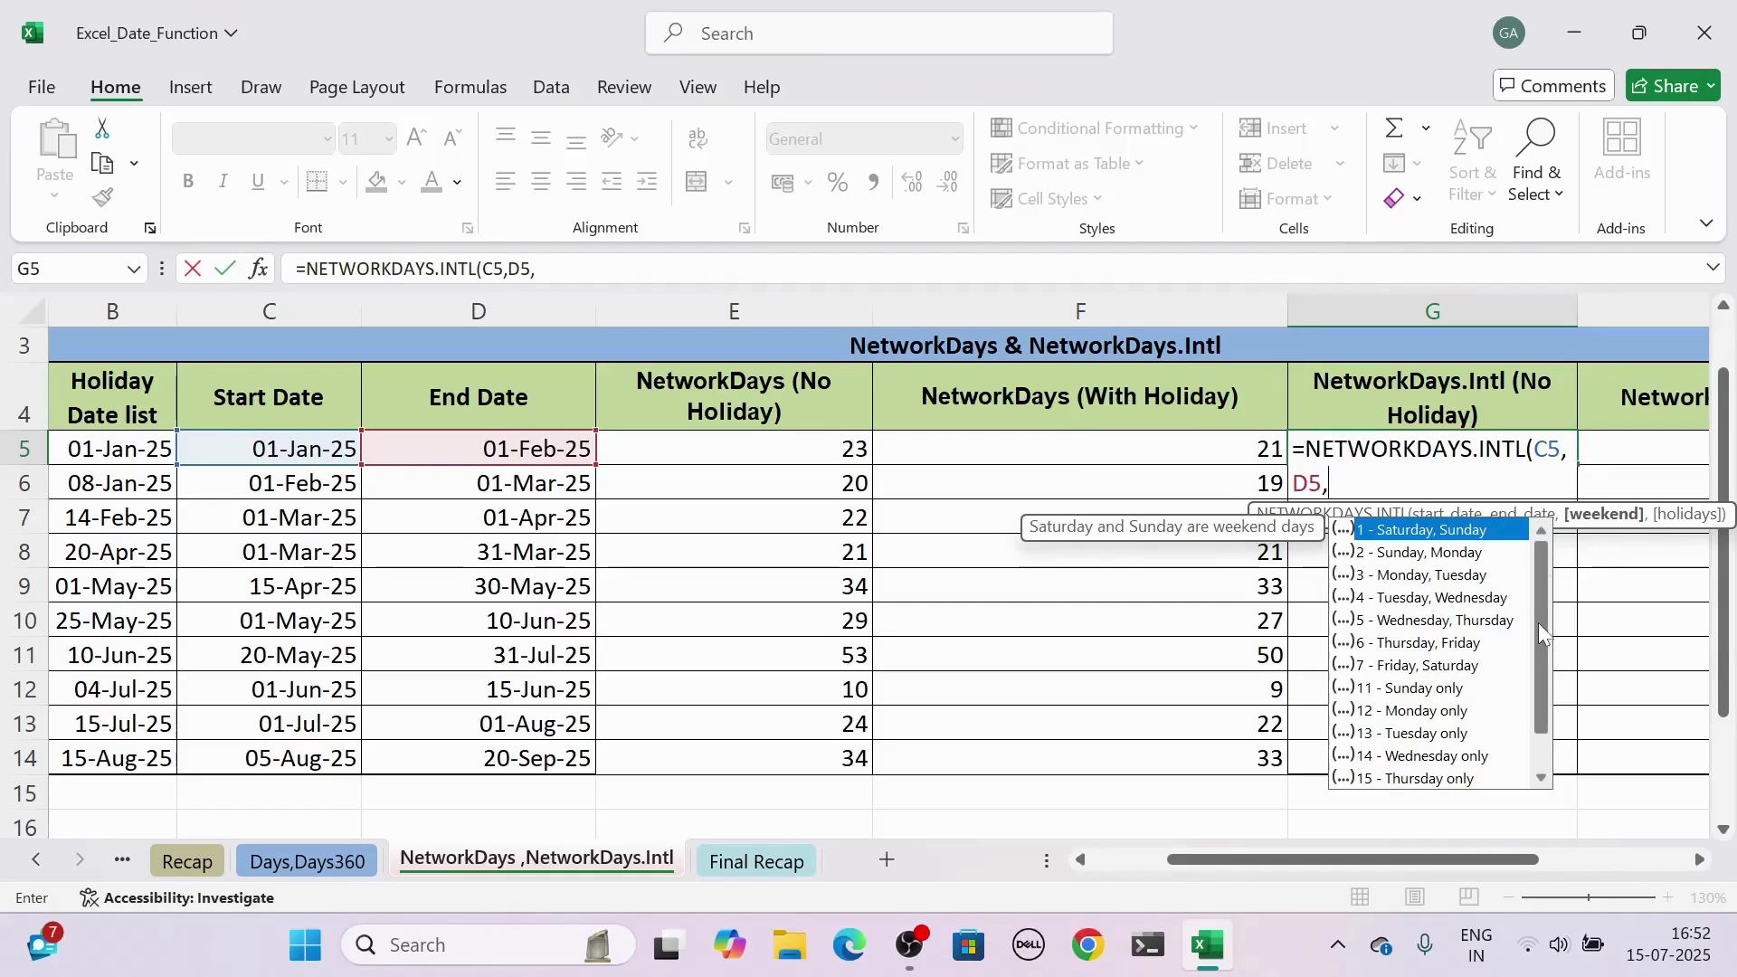
# Choose weekend option 11 (Sunday only) and complete the G5 formula as =NETWORKDAYS.INTL(C5,D5,11)
pyautogui.scroll(-2, 1538, 623)
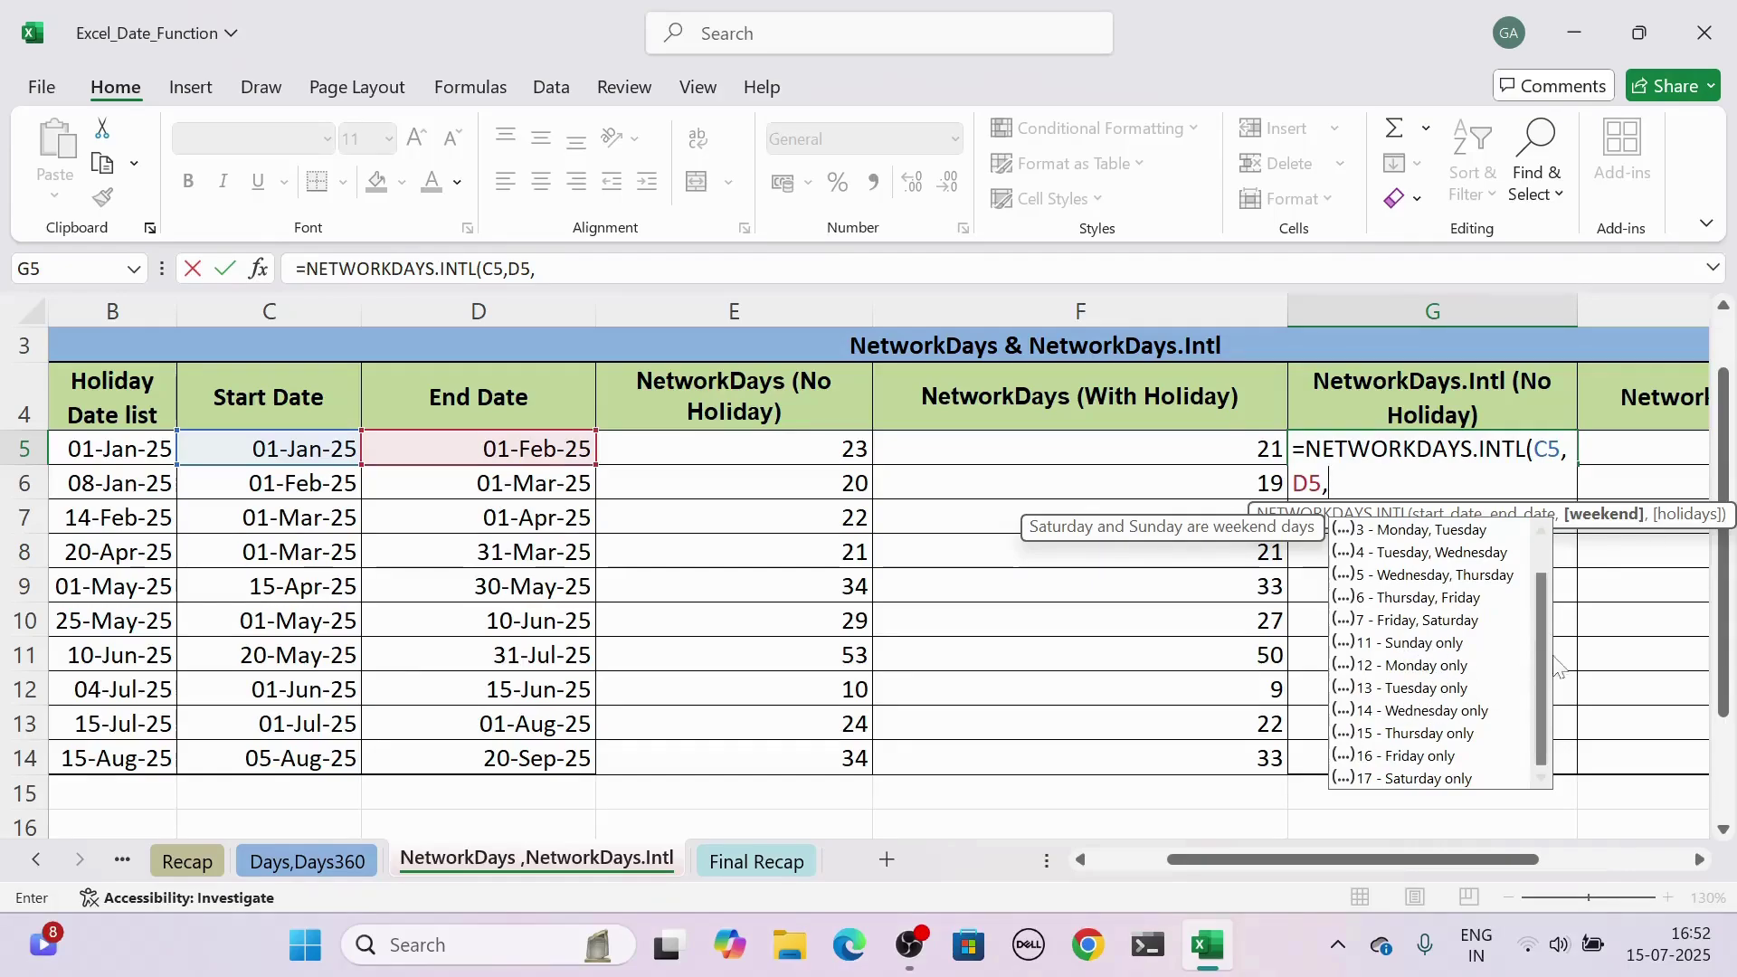
pyautogui.moveTo(1546, 660); pyautogui.dragTo(1544, 597)
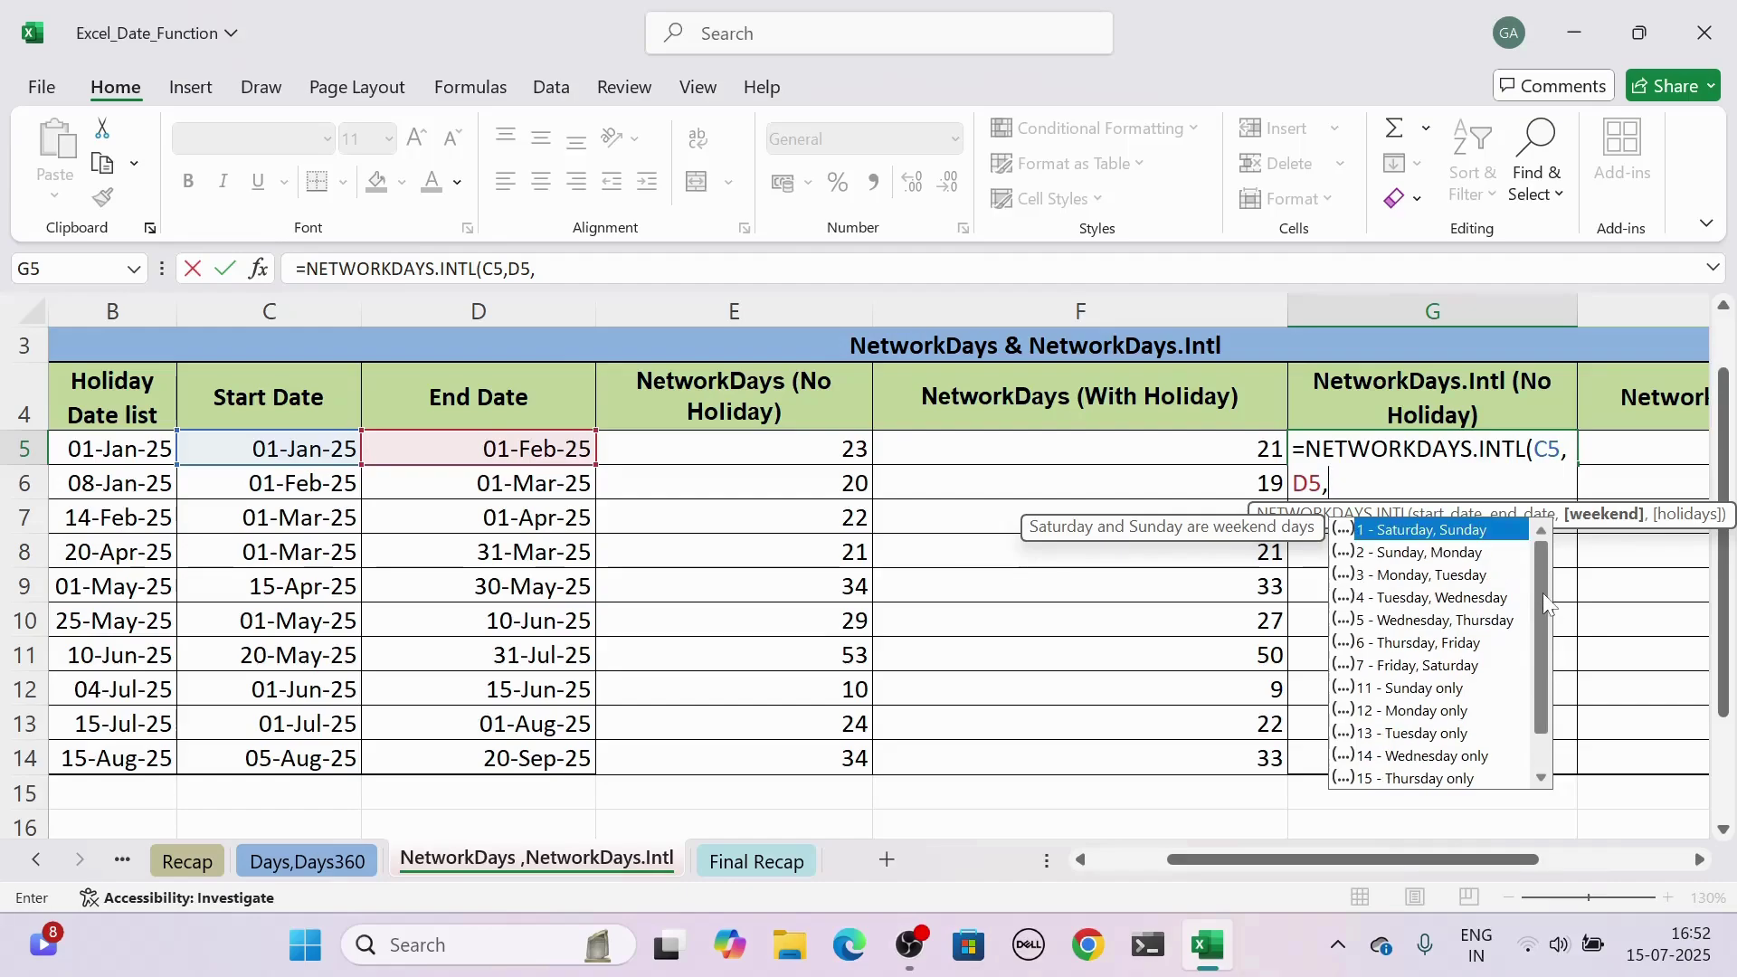
pyautogui.click(1409, 692)
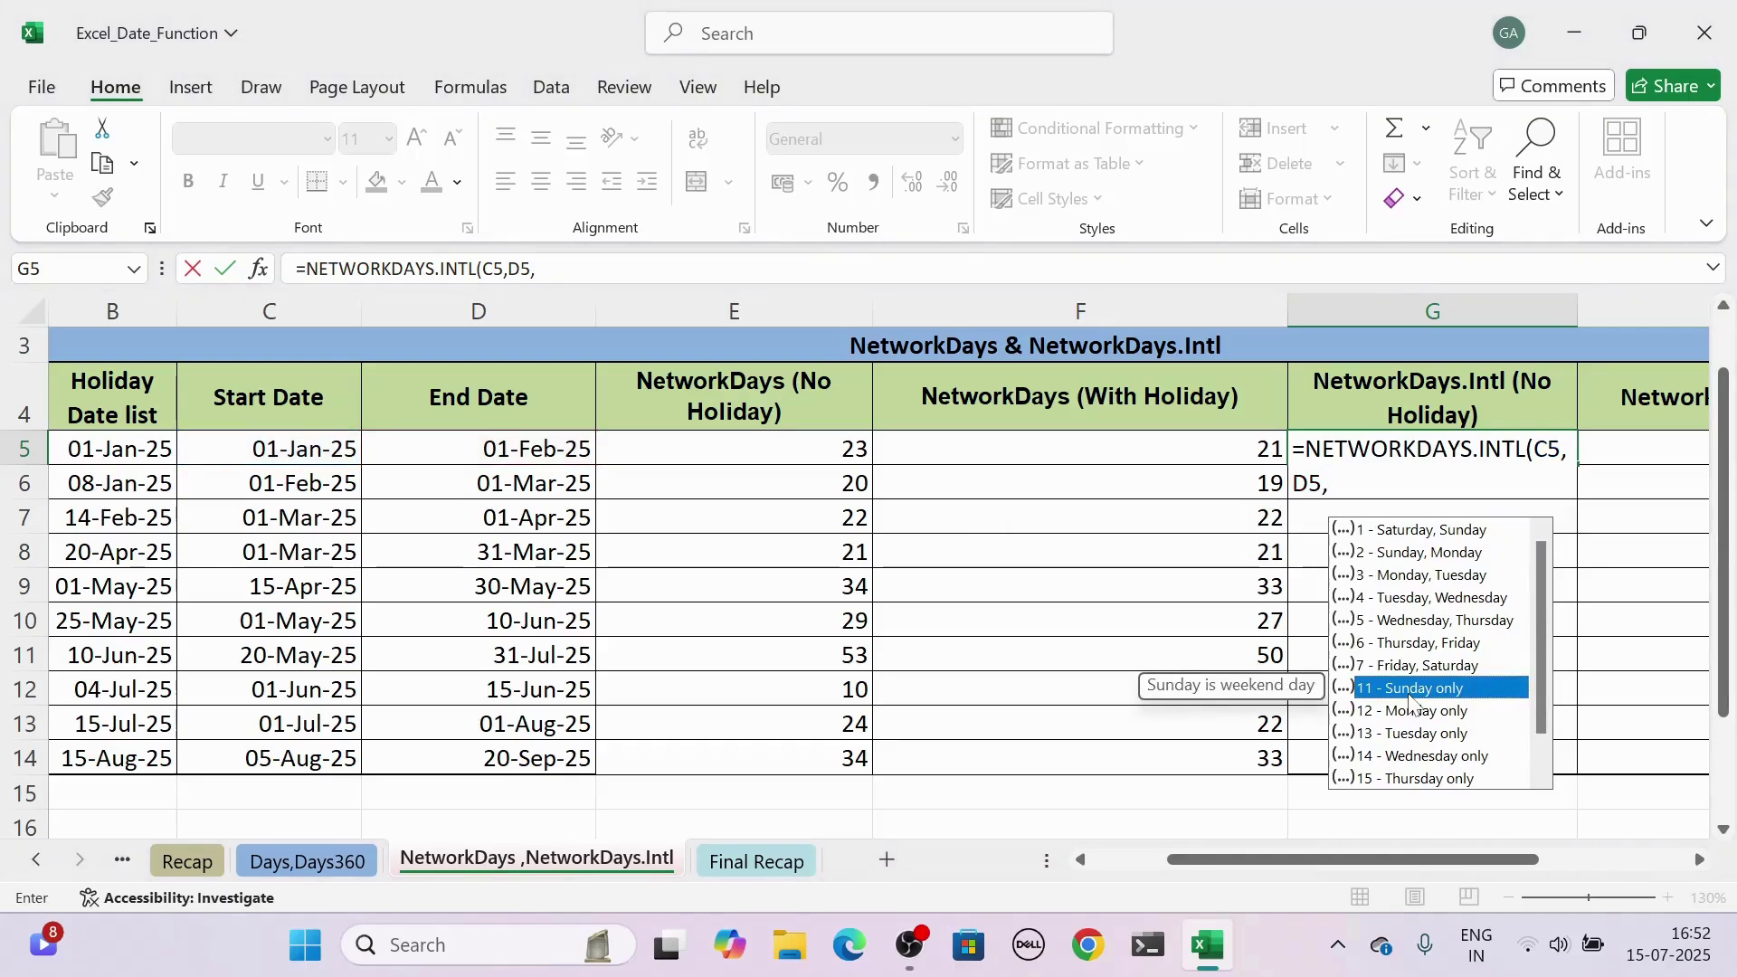
pyautogui.doubleClick(1408, 691)
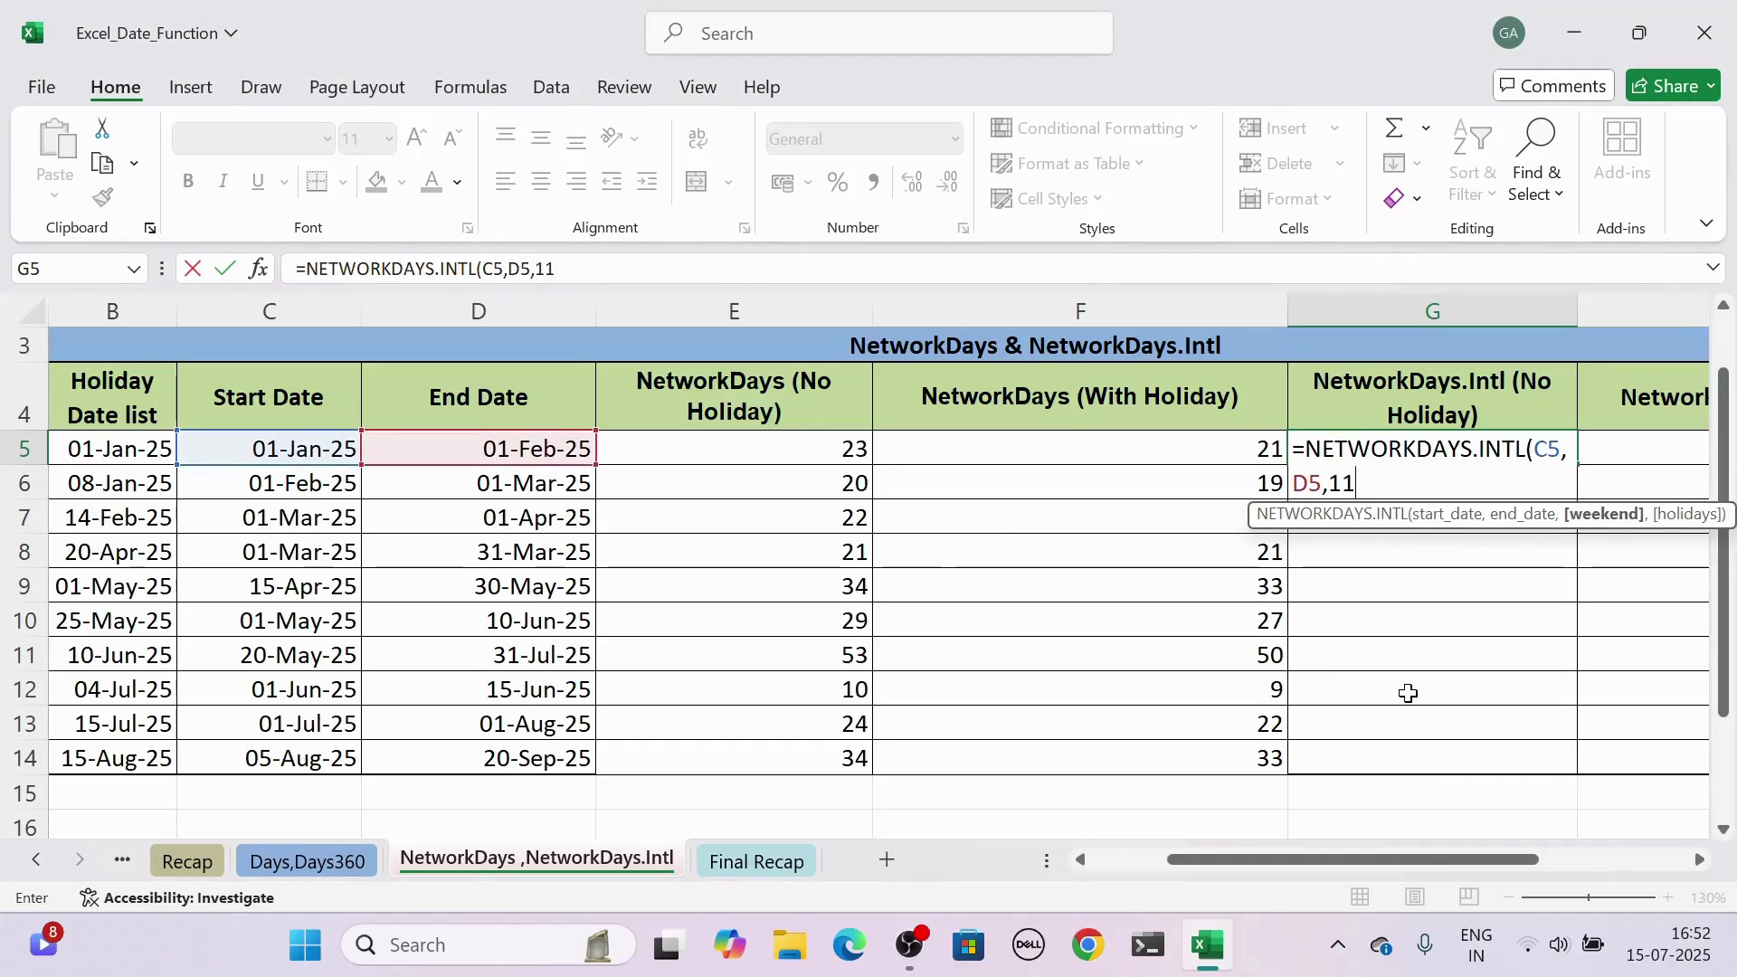
pyautogui.write(')')
pyautogui.press('Return')
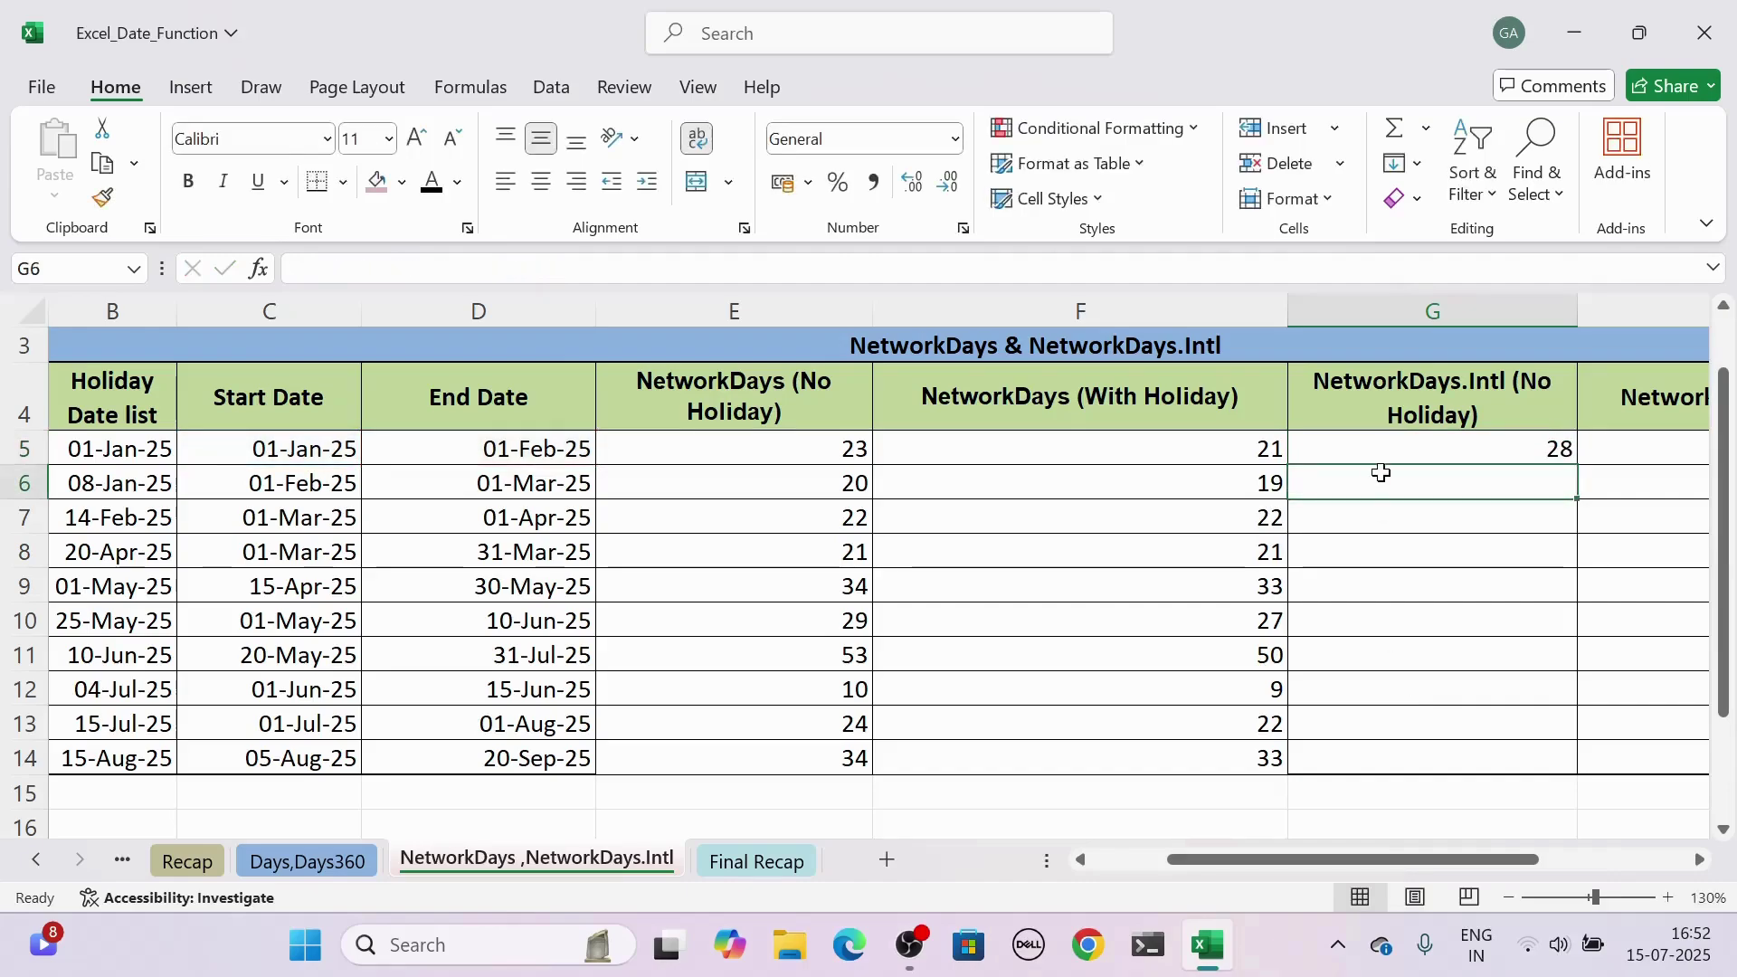
# Compare row 5's results in E5 and G5, and fill the G5 formula down the NetworkDays.Intl (No Holiday) column to row 14
pyautogui.click(1414, 456)
pyautogui.click(806, 450)
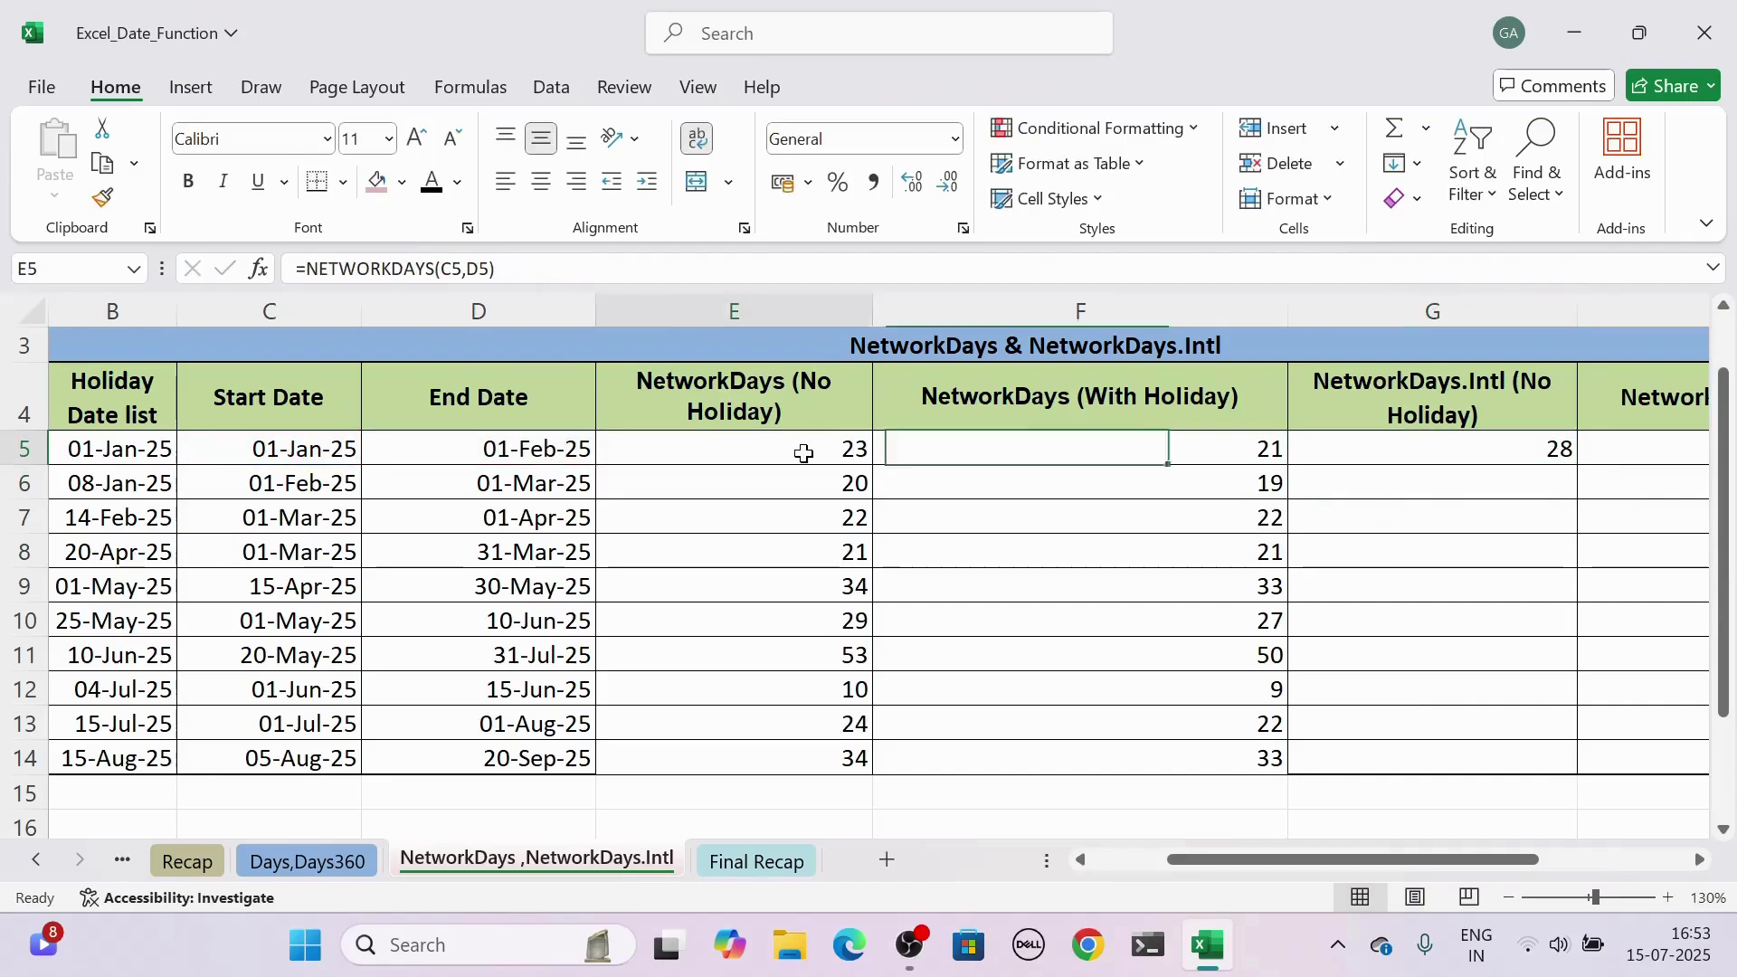
pyautogui.click(1480, 442)
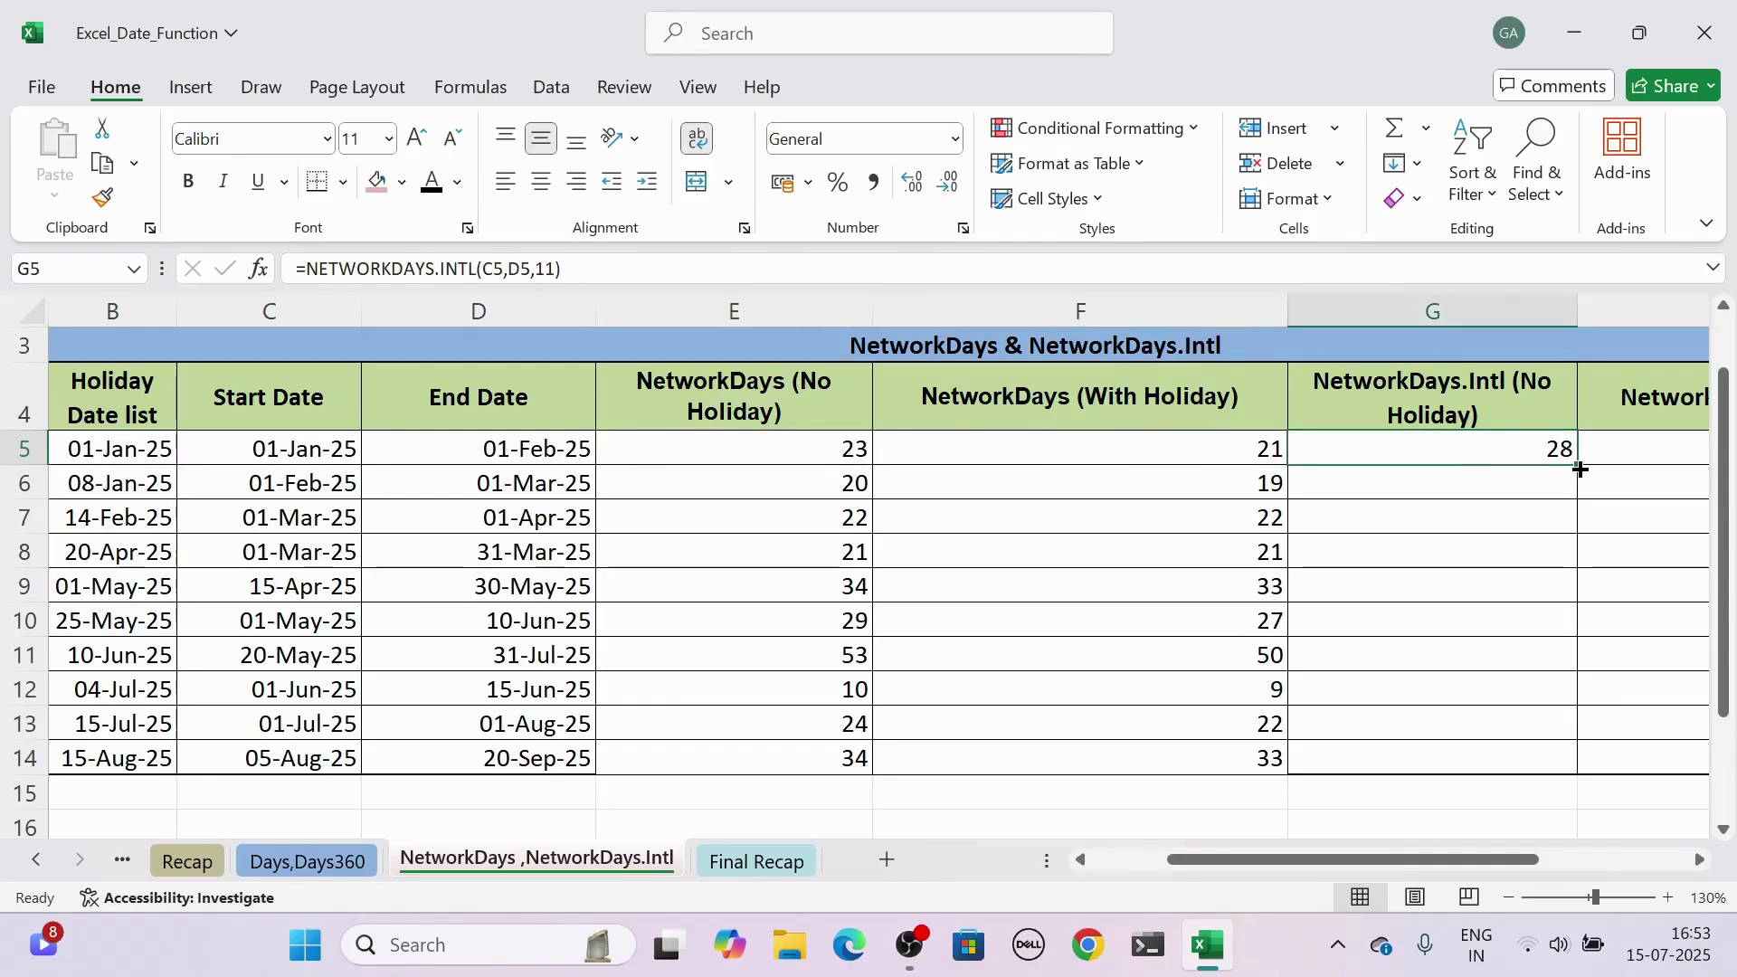
pyautogui.moveTo(1579, 468); pyautogui.dragTo(1536, 783)
# Begin a NETWORKDAYS.INTL formula in H5 with C5 as the start date and D5 as the end date
pyautogui.moveTo(1398, 859); pyautogui.dragTo(1571, 828)
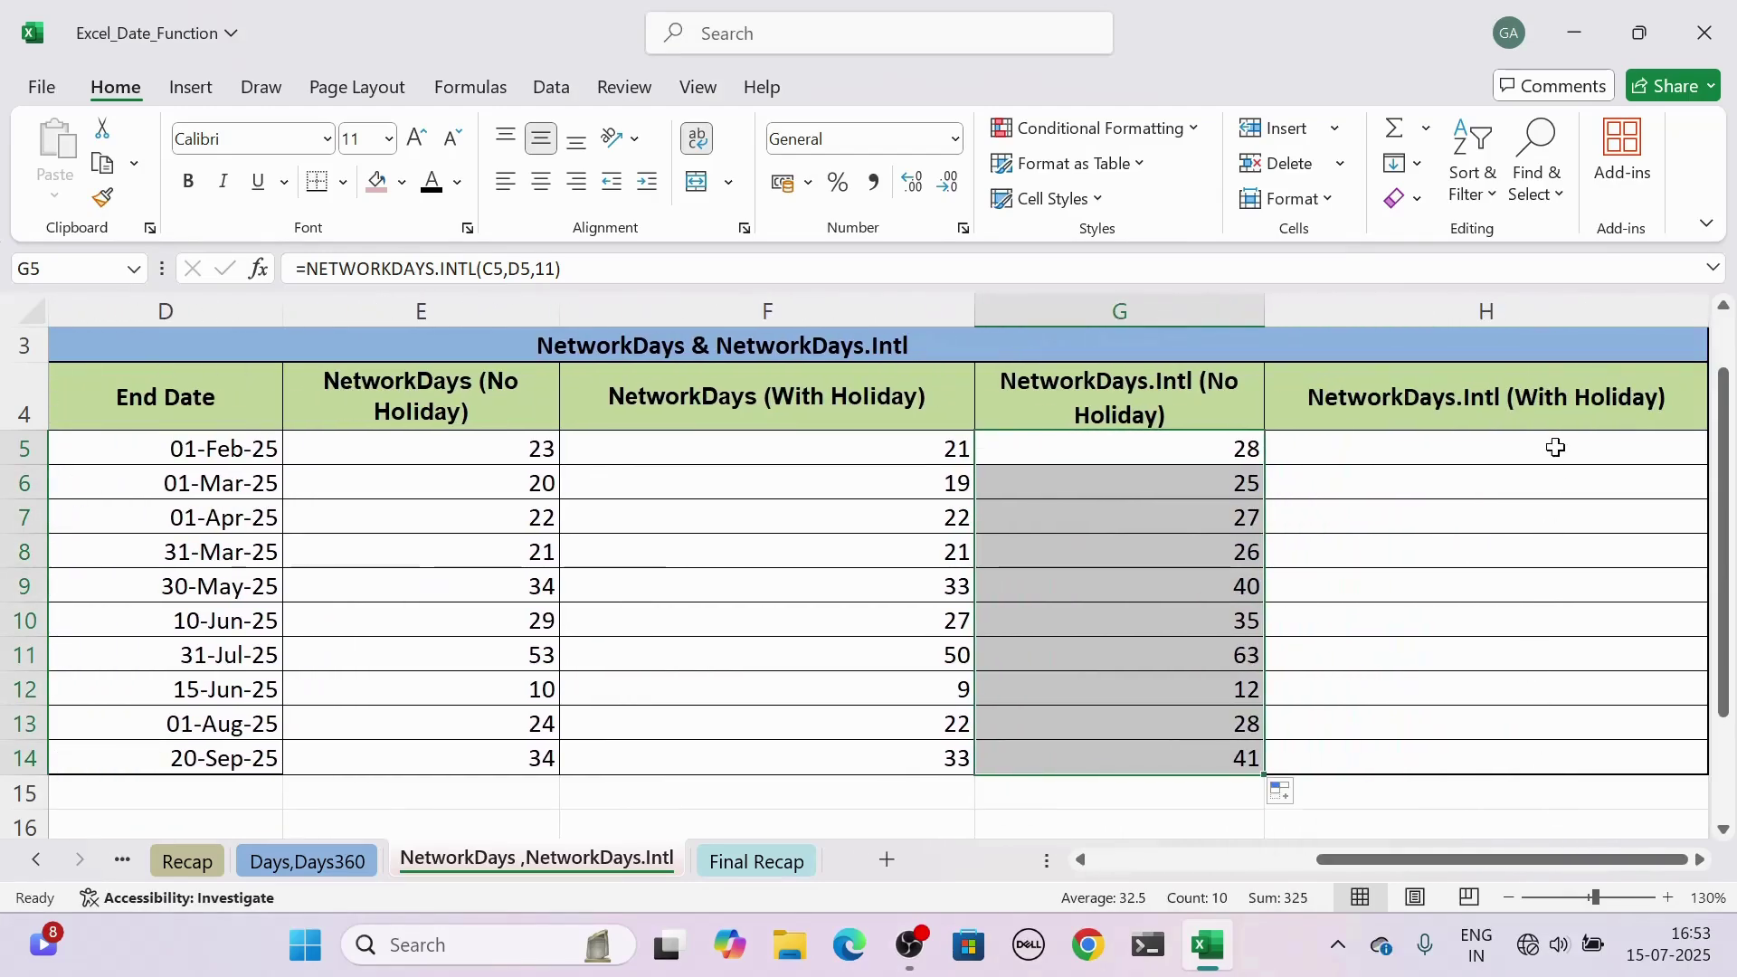
pyautogui.click(1522, 448)
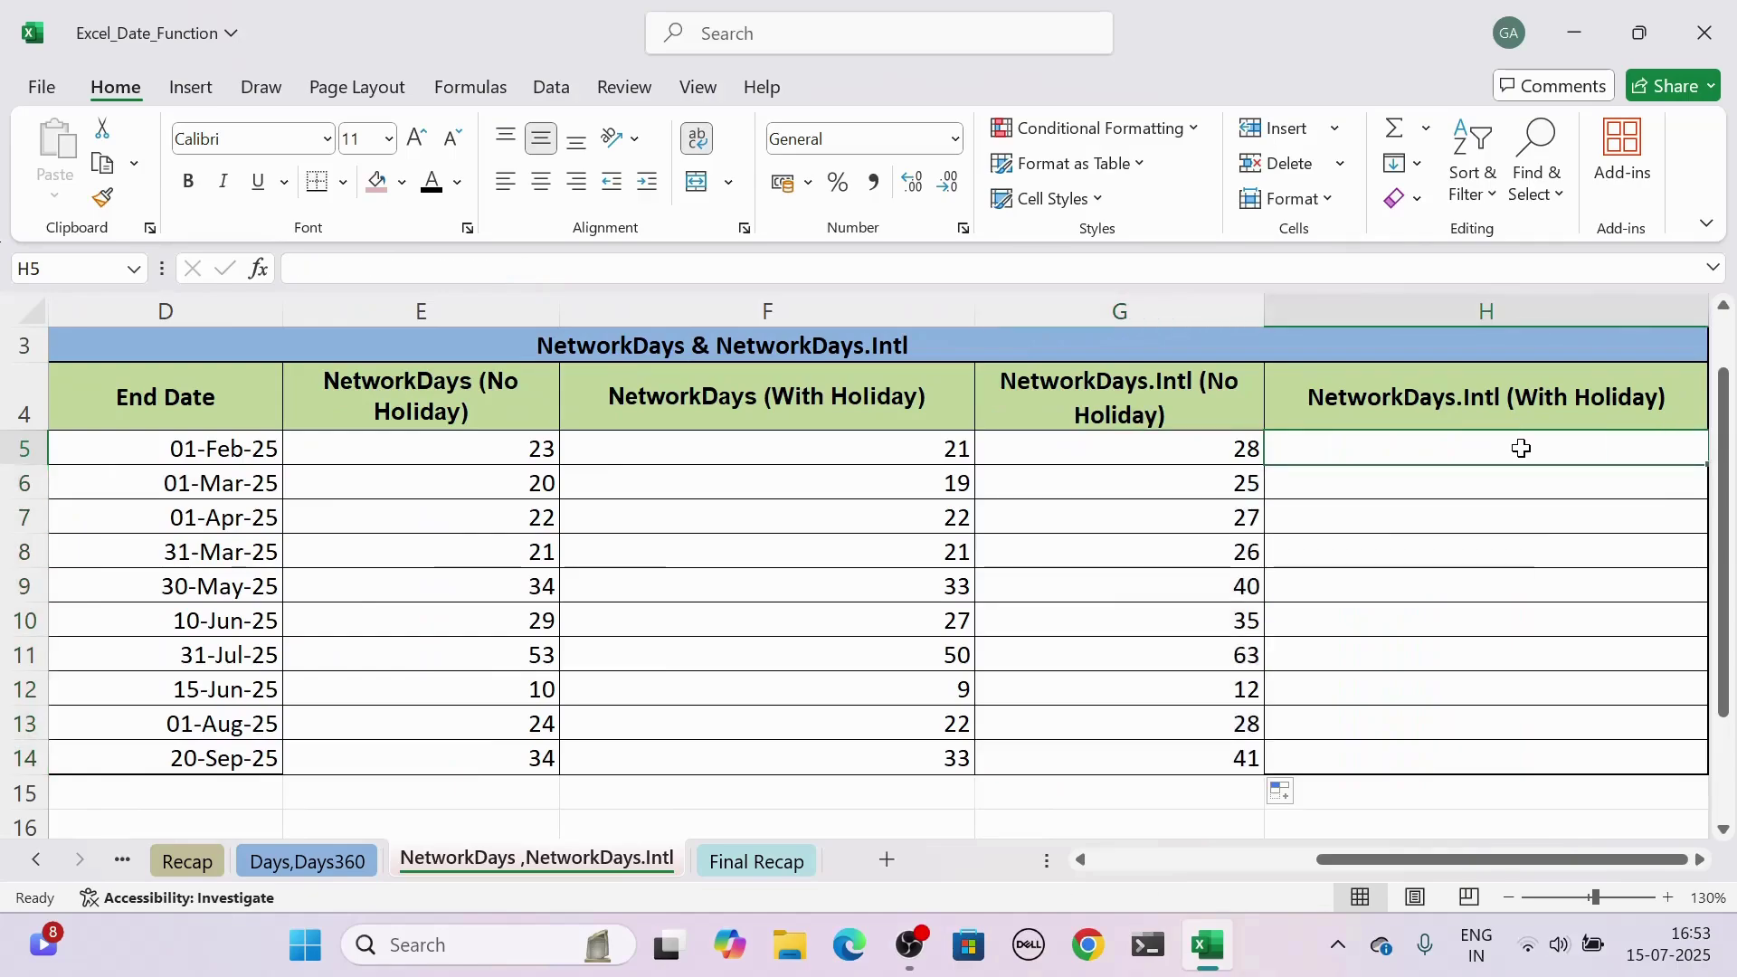
pyautogui.write('=')
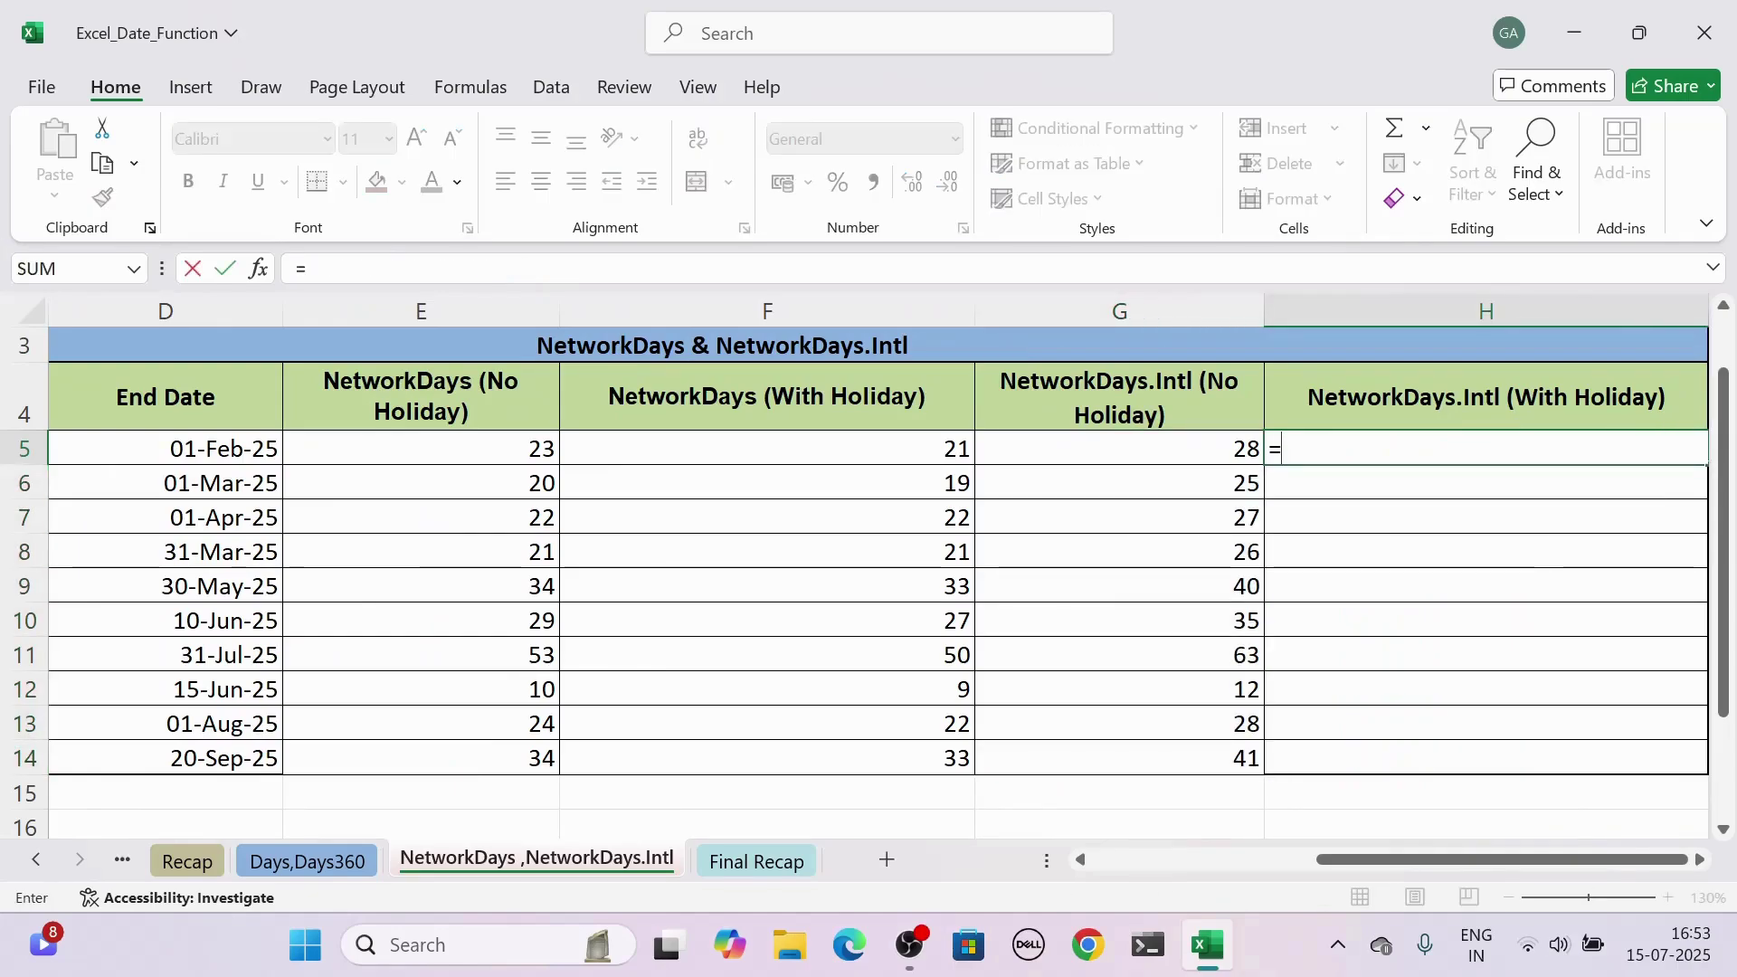
pyautogui.write('Net')
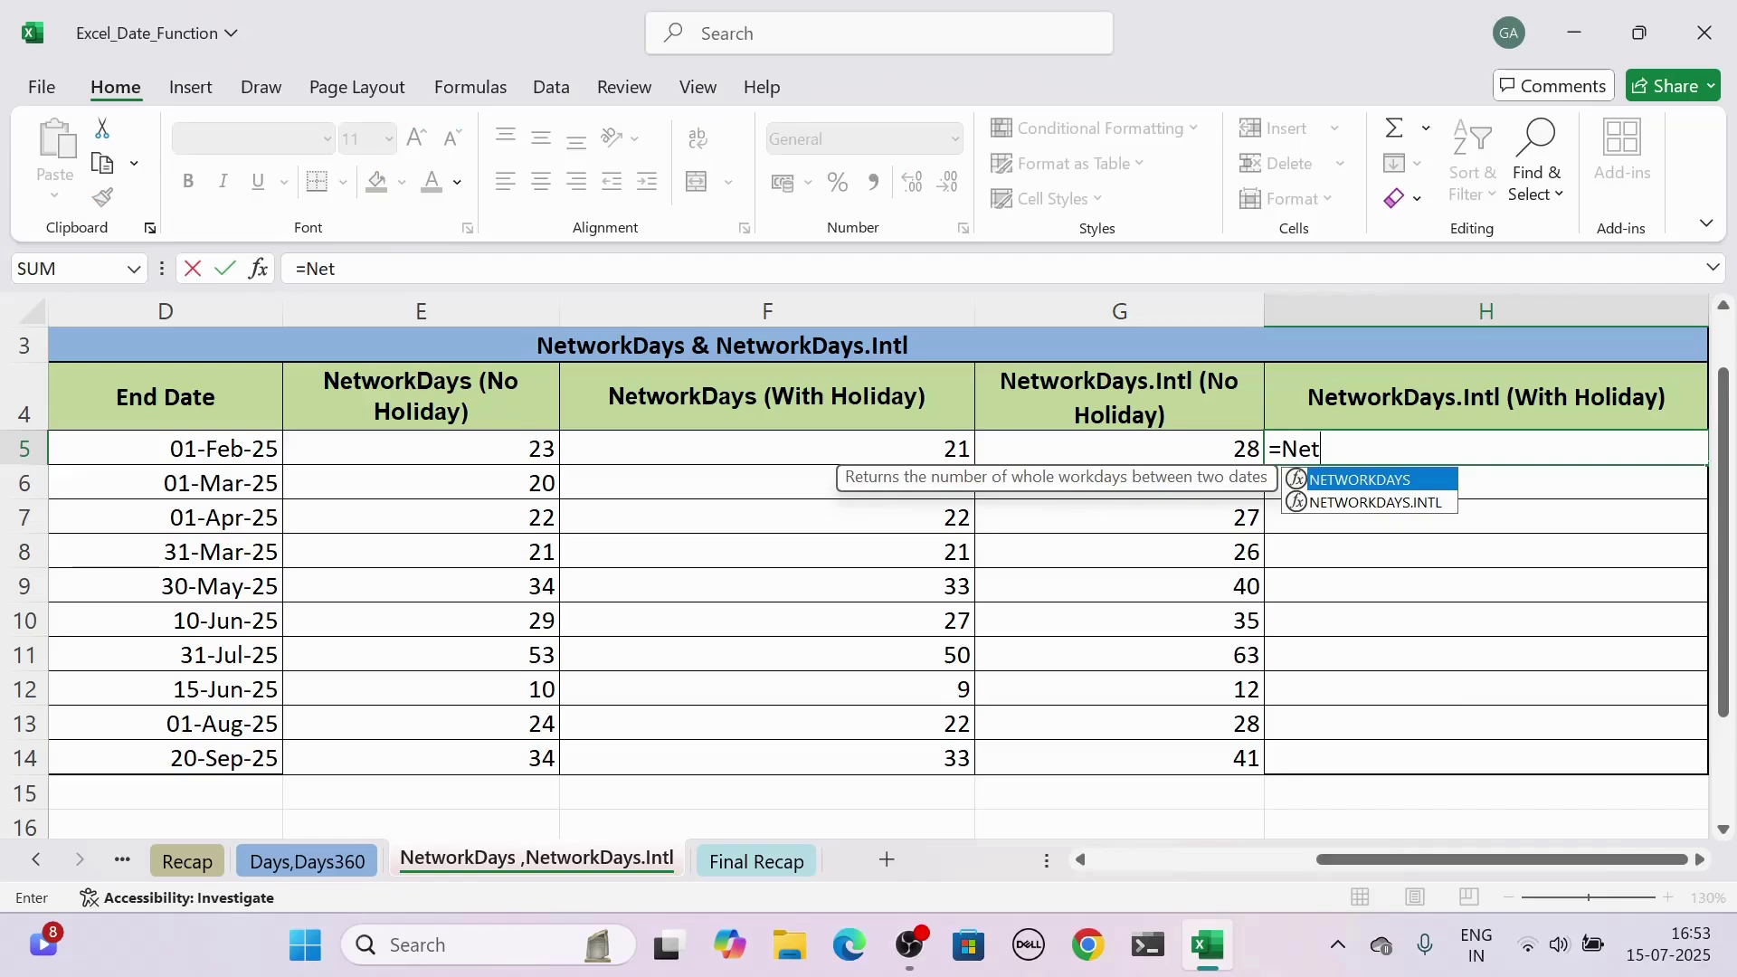
pyautogui.press('Down')
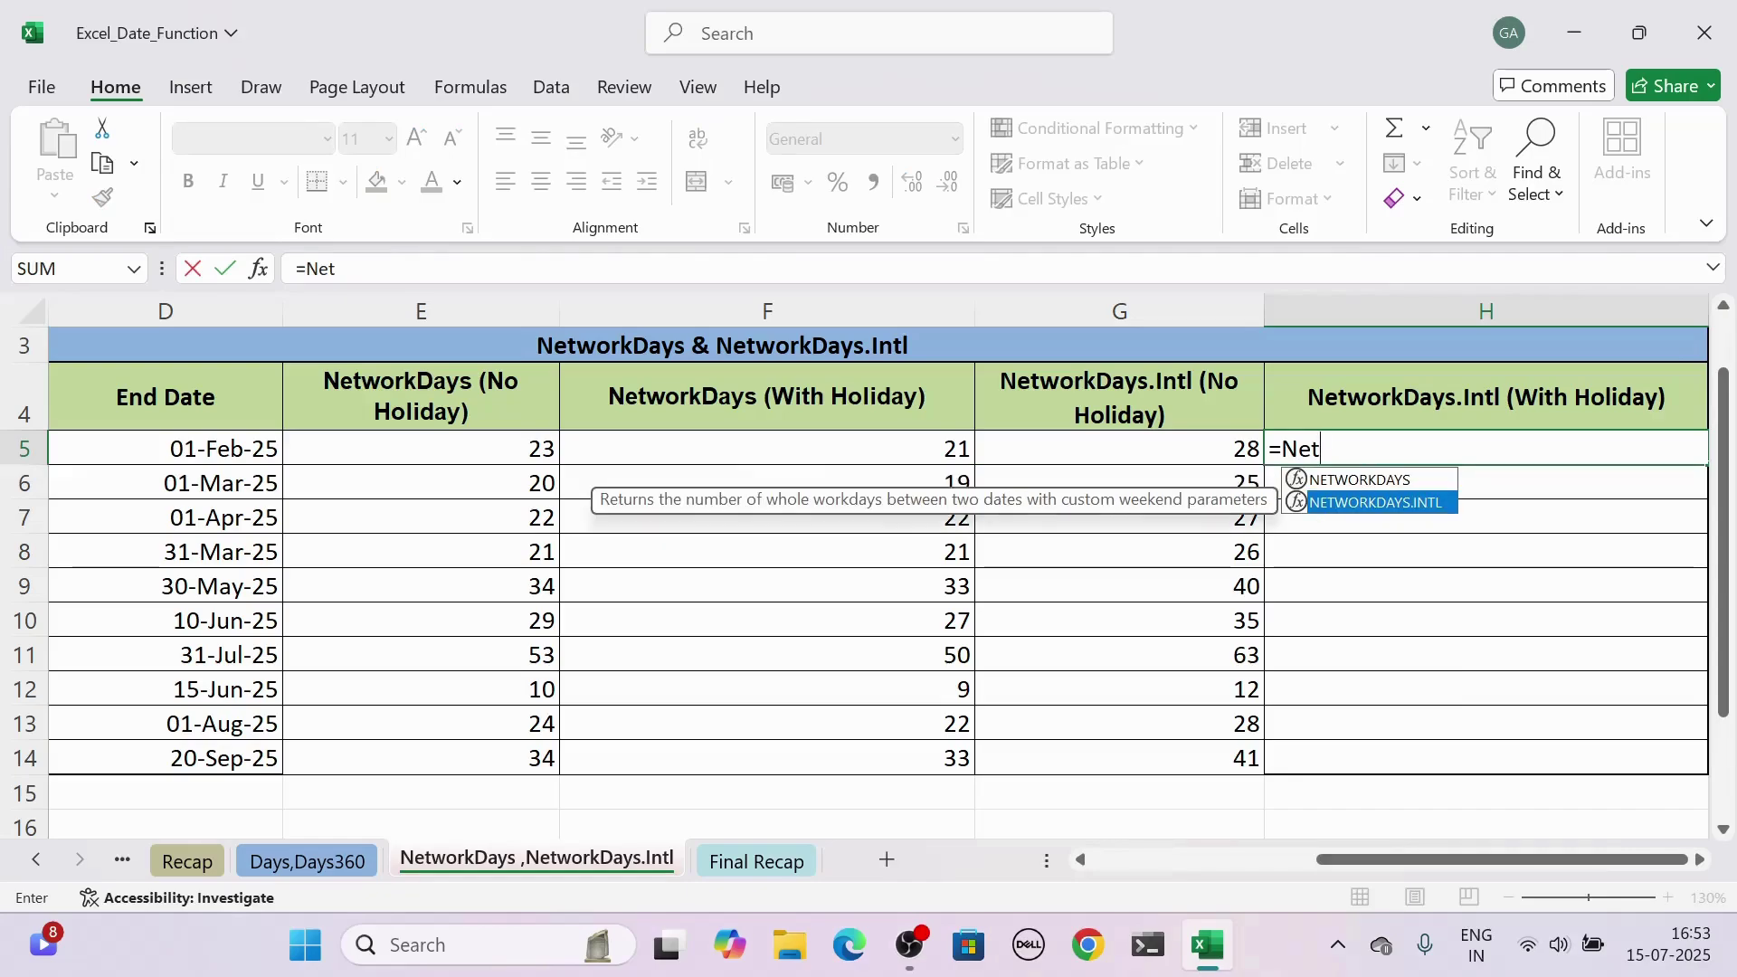
pyautogui.press('Tab')
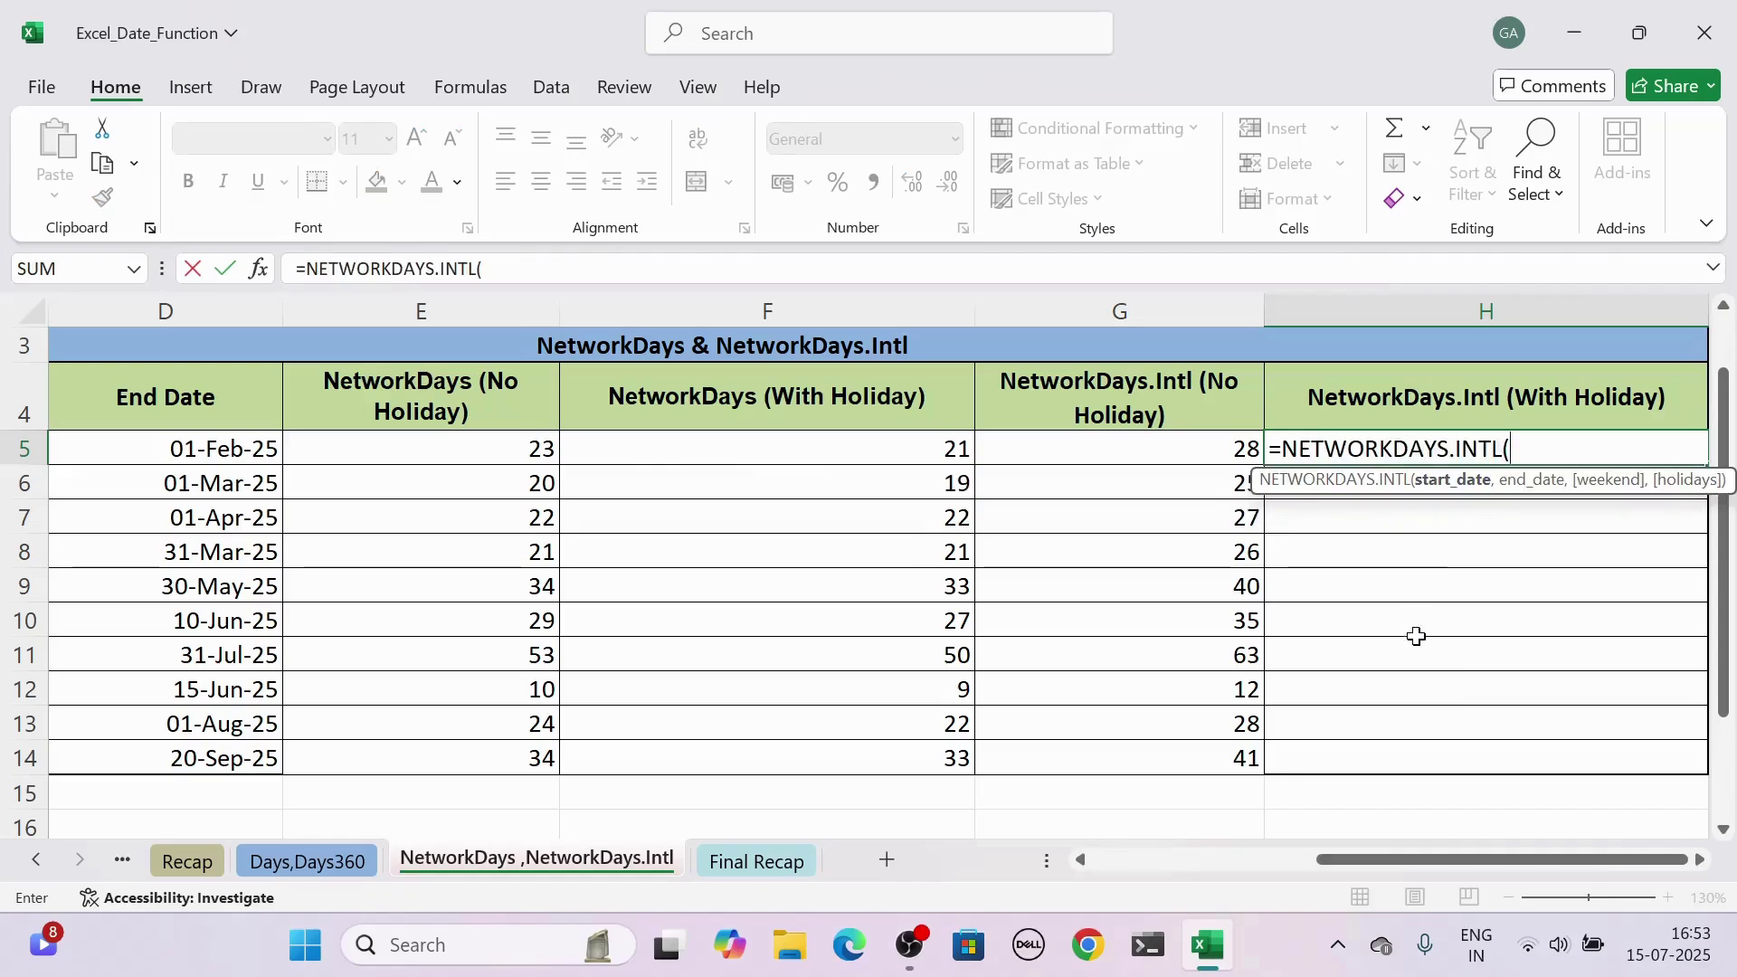
pyautogui.moveTo(1402, 861); pyautogui.dragTo(1253, 866)
pyautogui.click(316, 457)
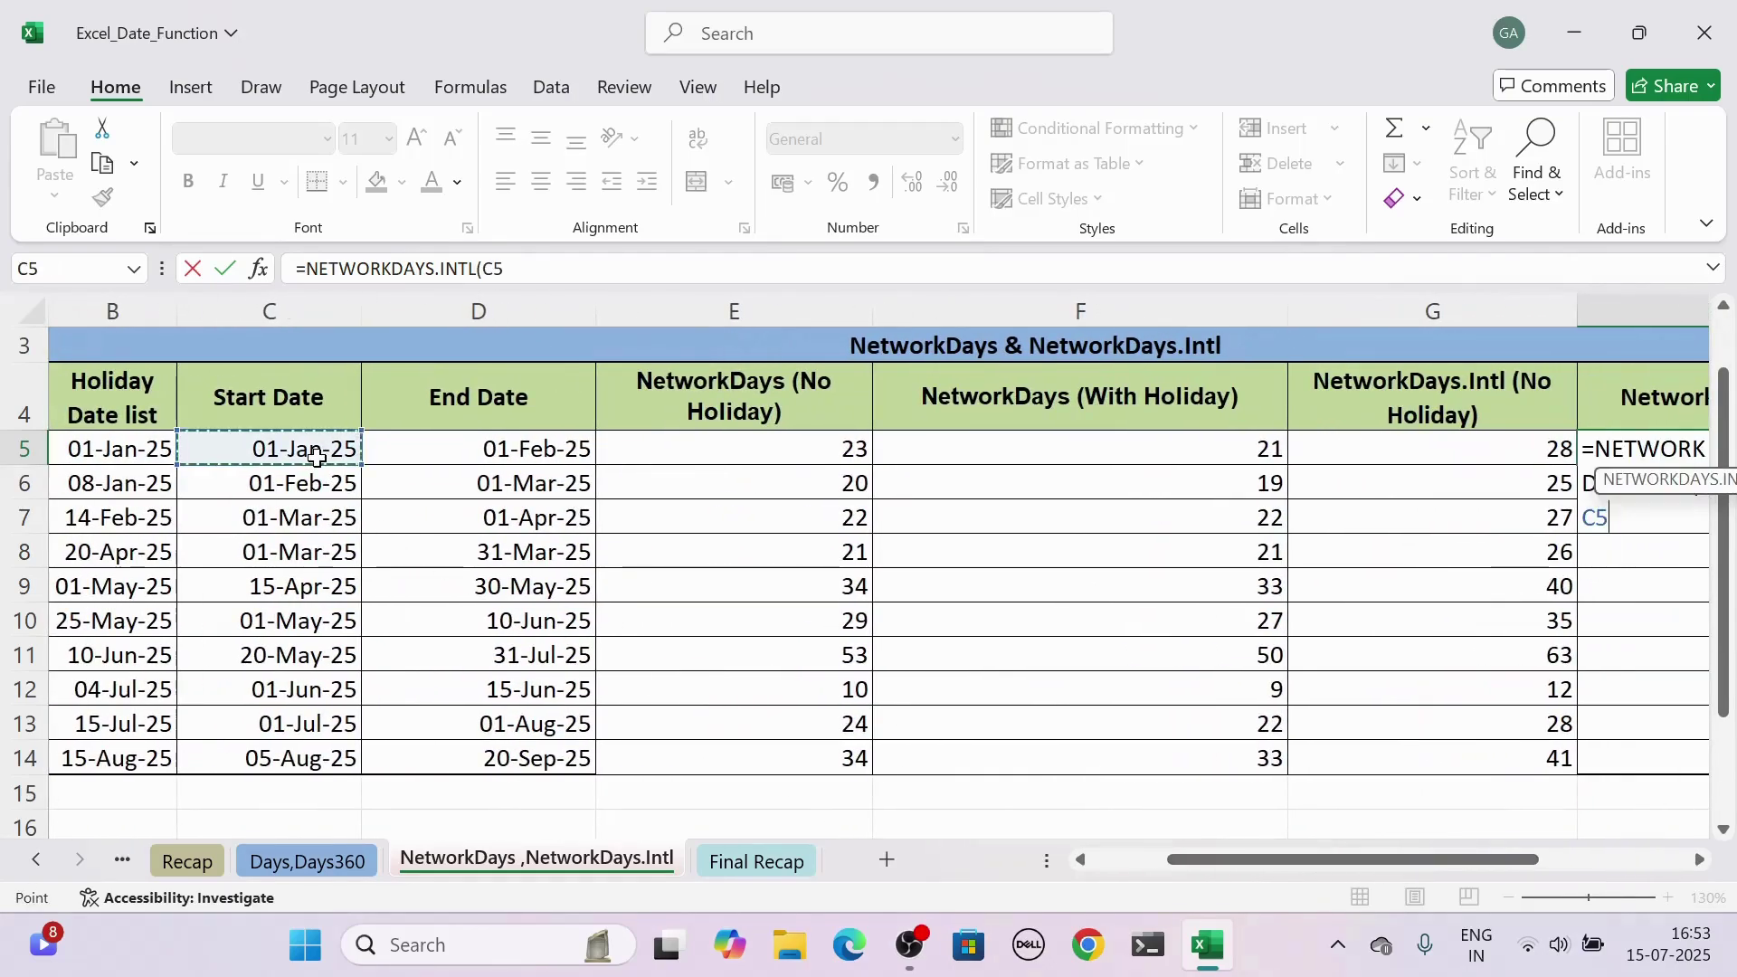
pyautogui.write(',')
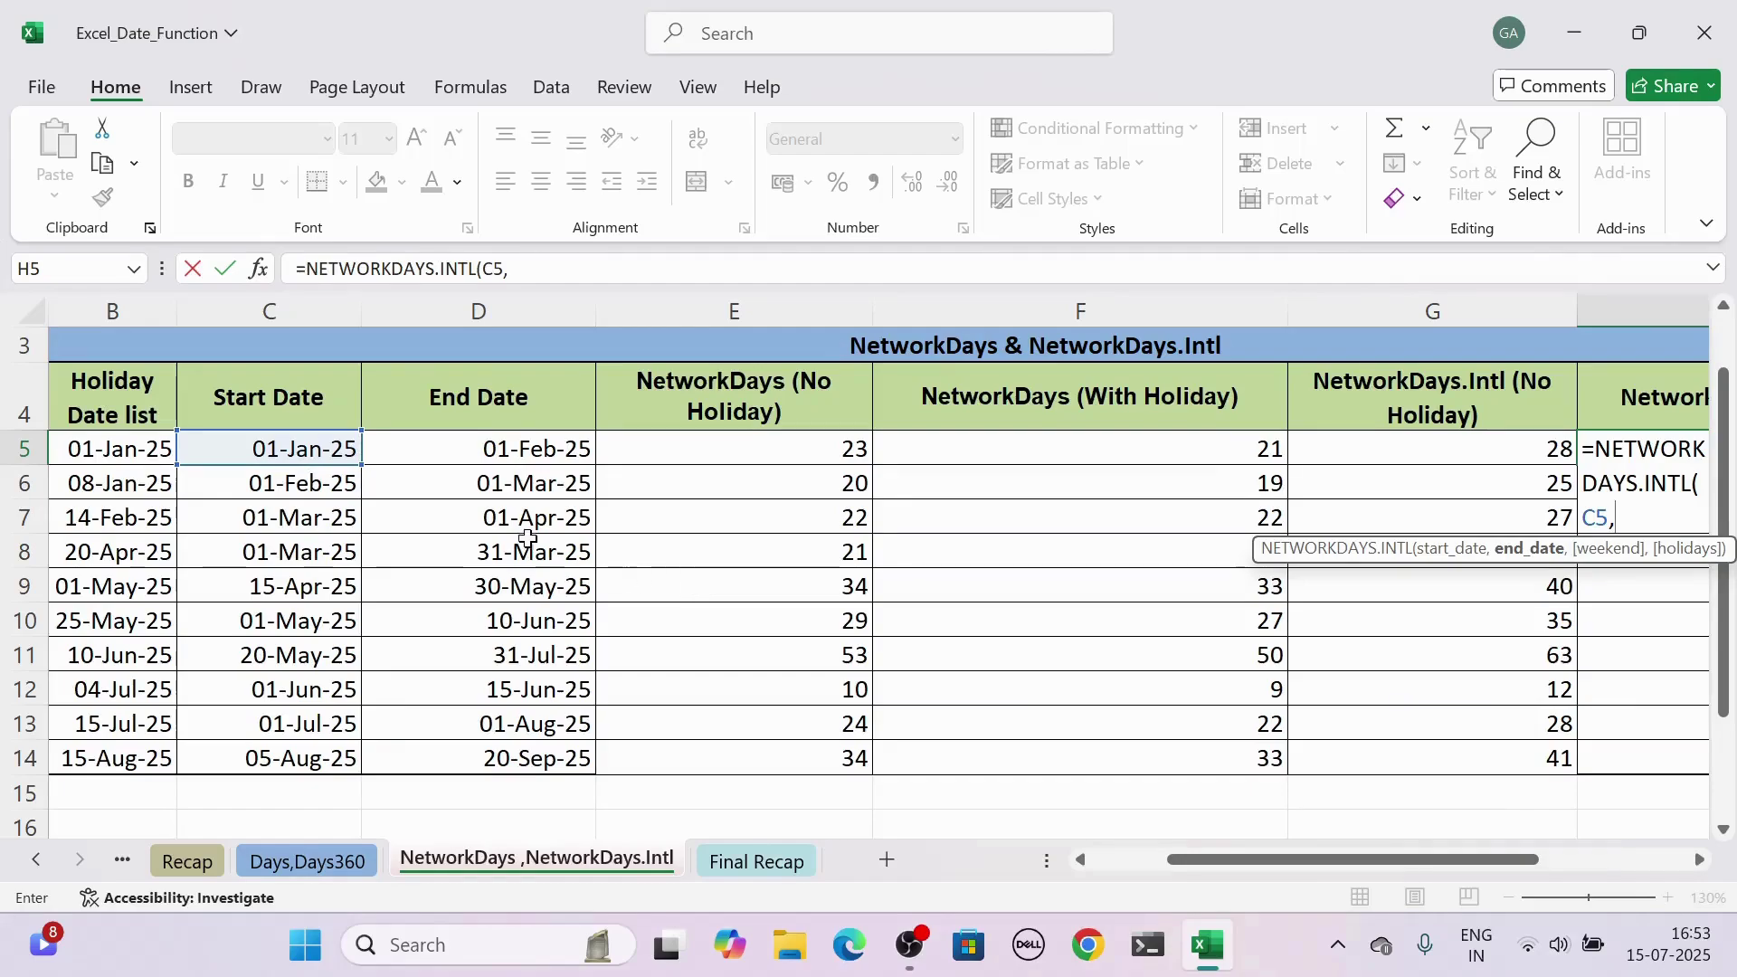
pyautogui.click(479, 449)
pyautogui.write(',')
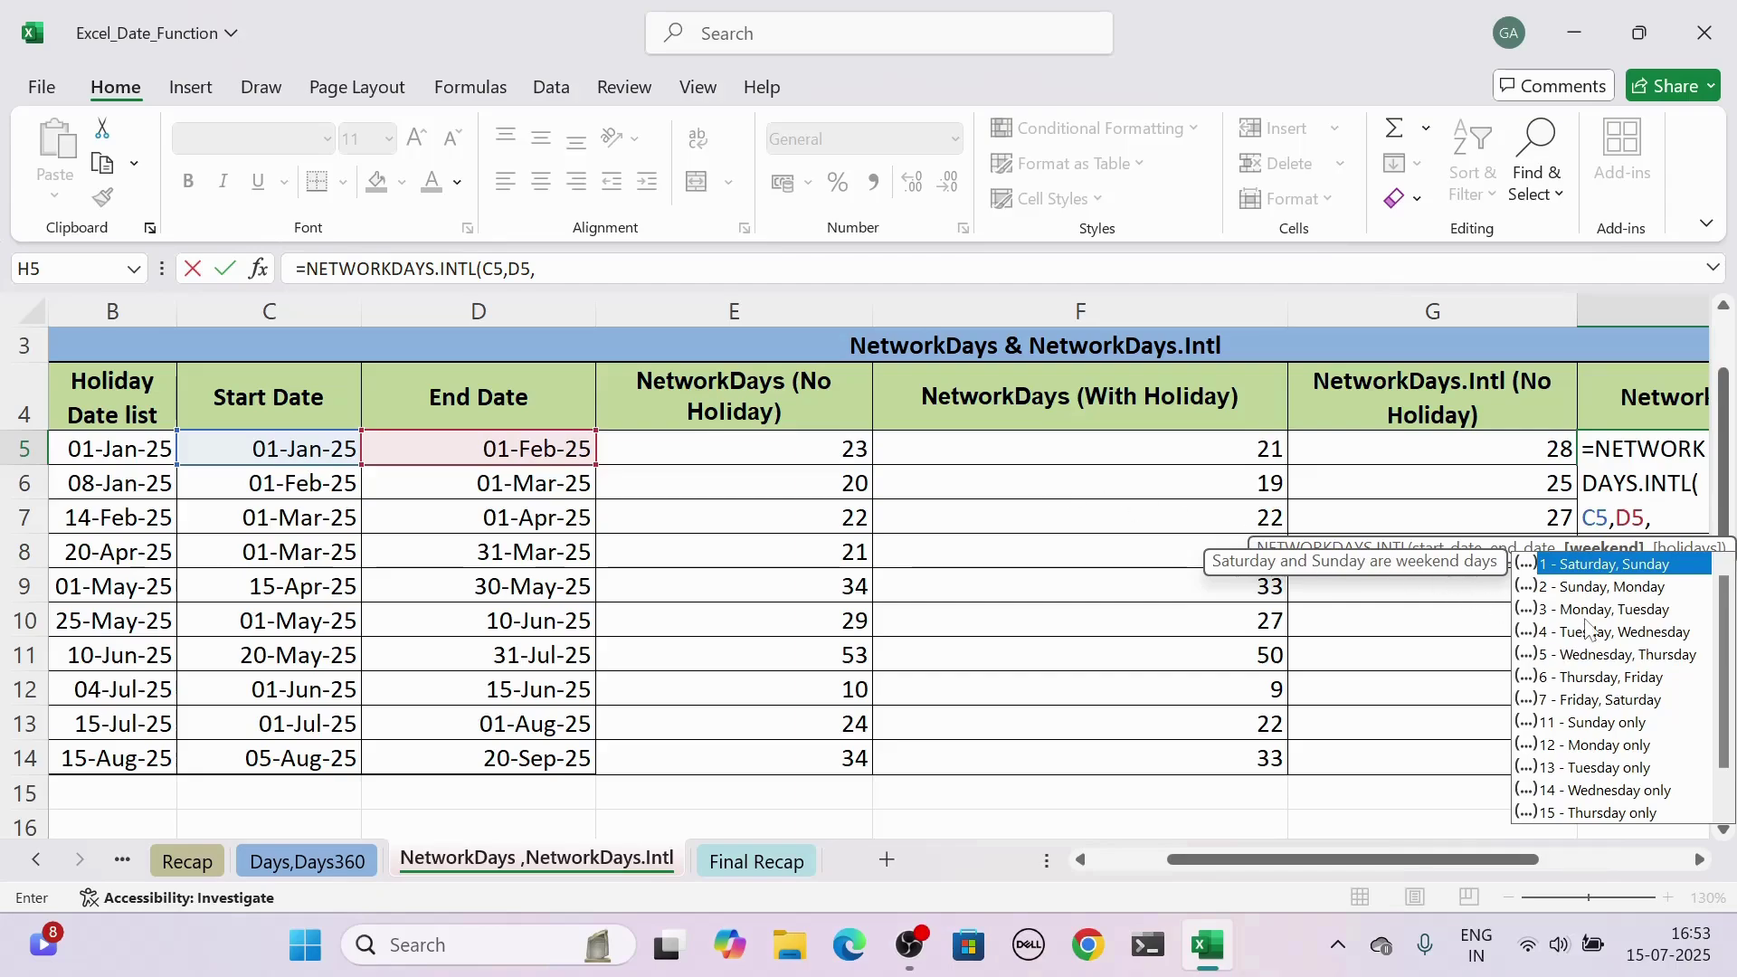
# Set the weekend argument of the H5 formula to 2 (Sunday, Monday)
pyautogui.click(1587, 590)
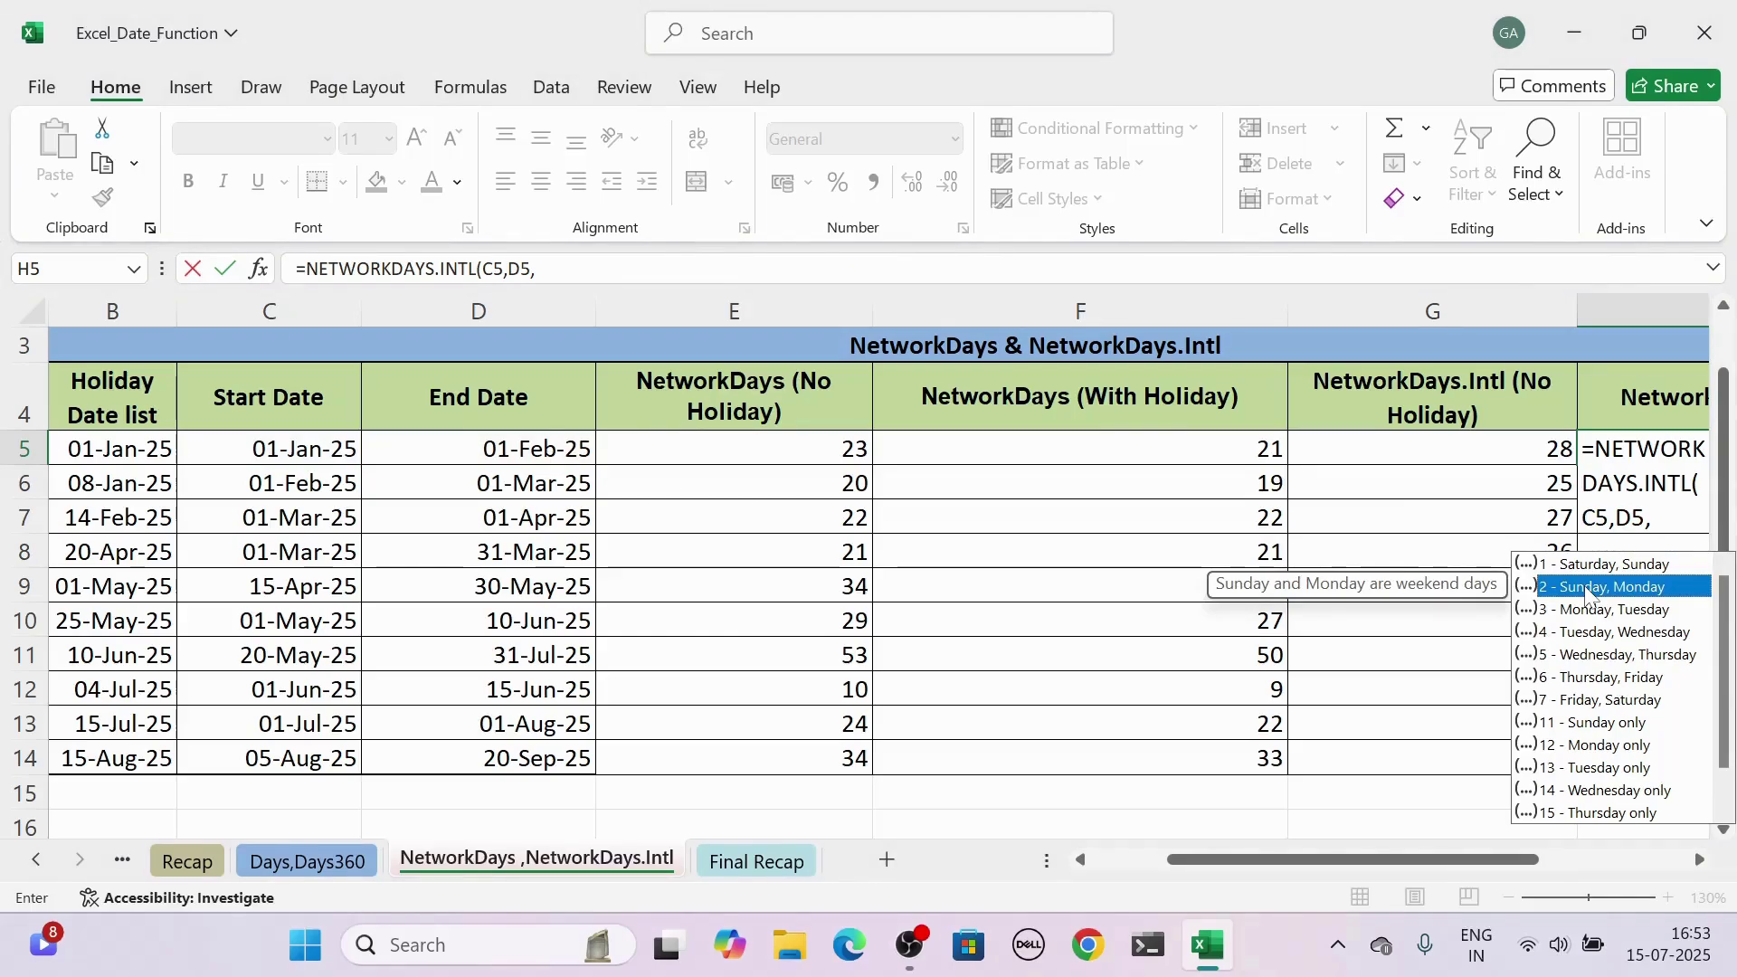
pyautogui.write(',')
pyautogui.press('BackSpace')
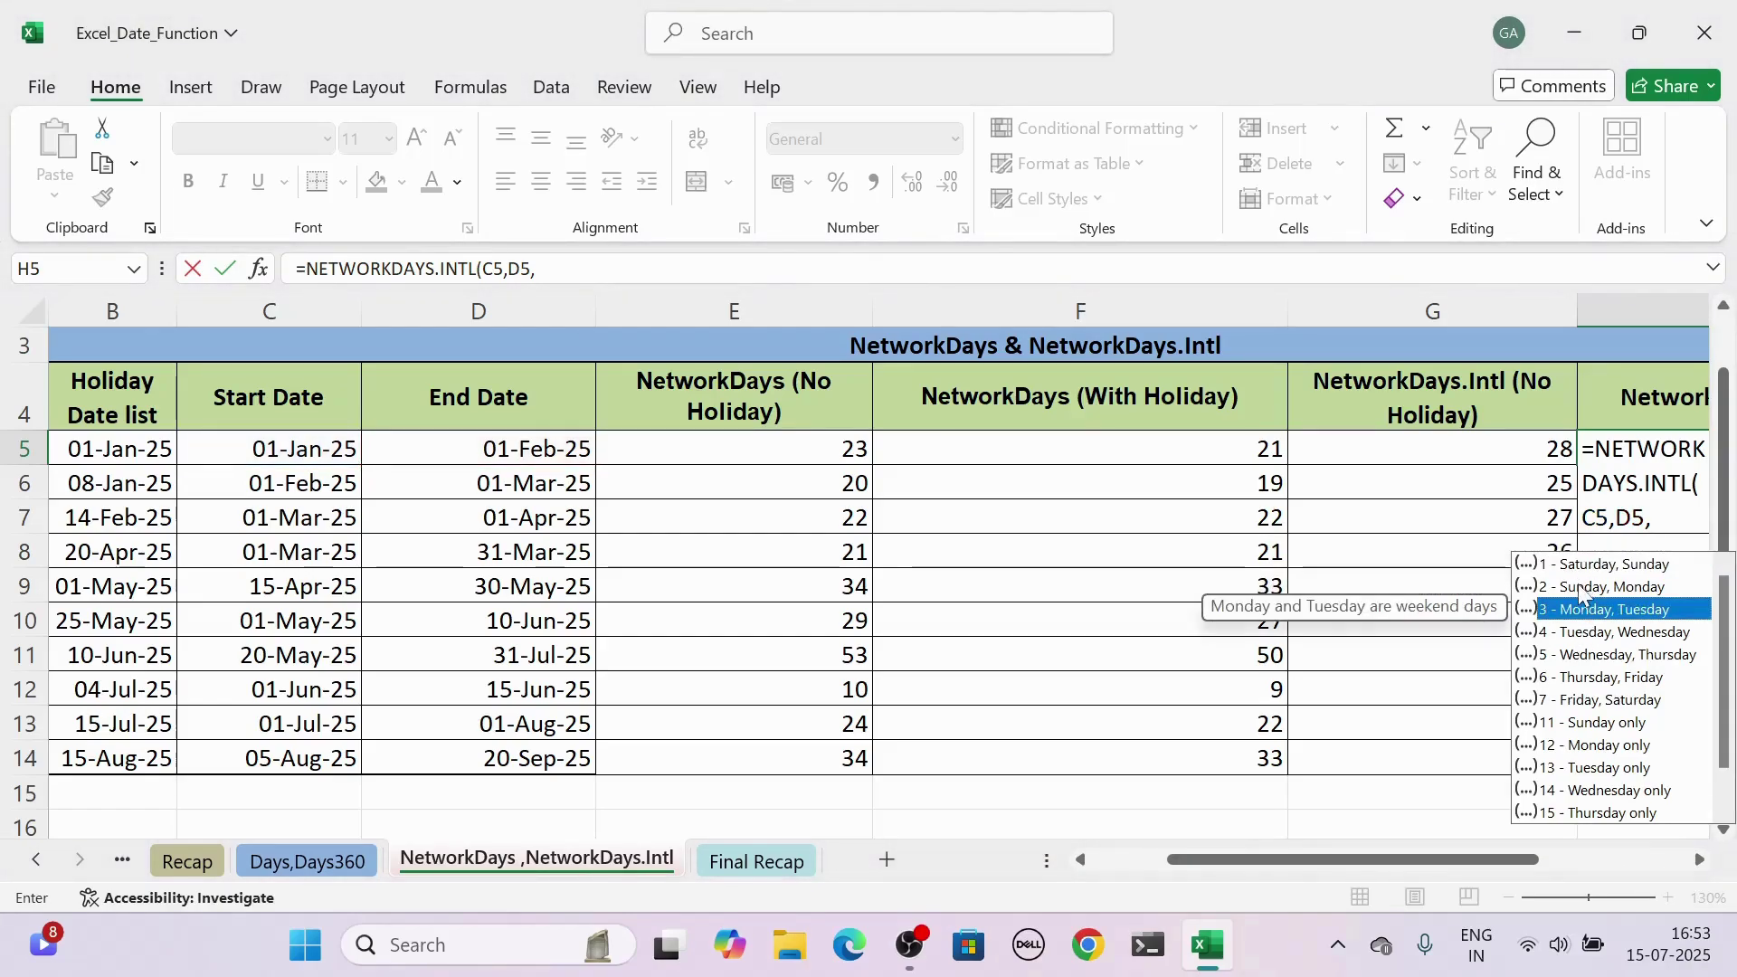
pyautogui.write('2')
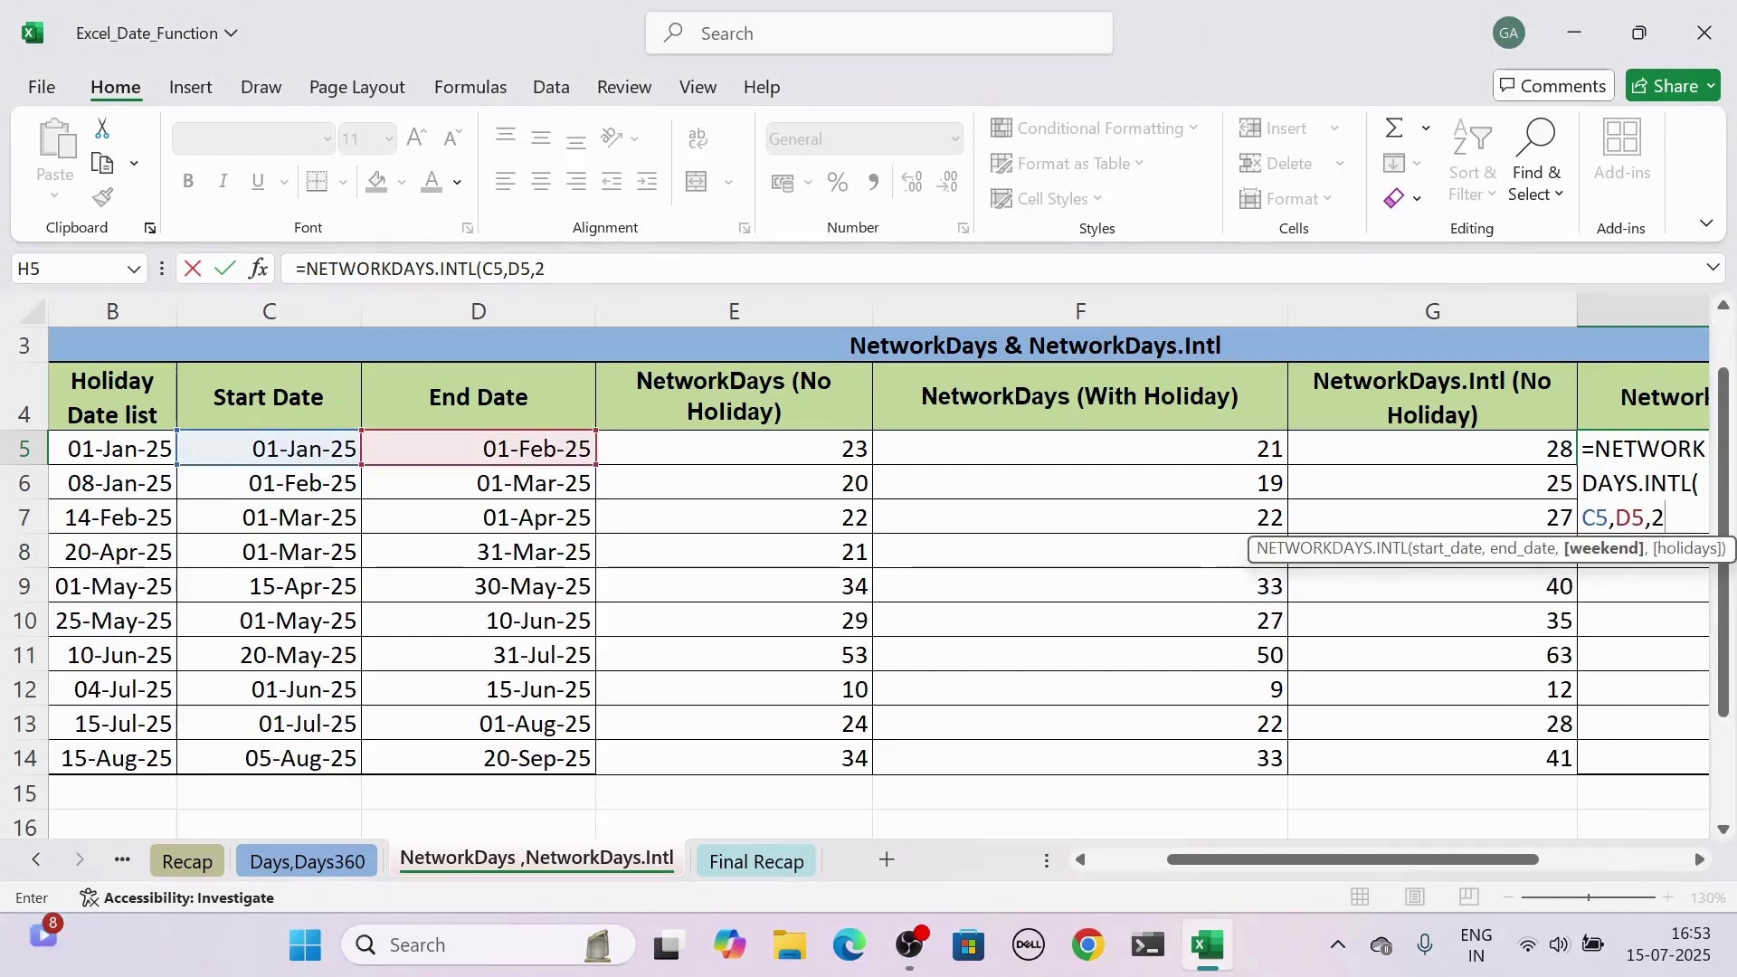
# Add the absolute holiday range $B$5:$B$14 and complete the H5 formula as =NETWORKDAYS.INTL(C5,D5,2,$B$5:$B$14)
pyautogui.write(',')
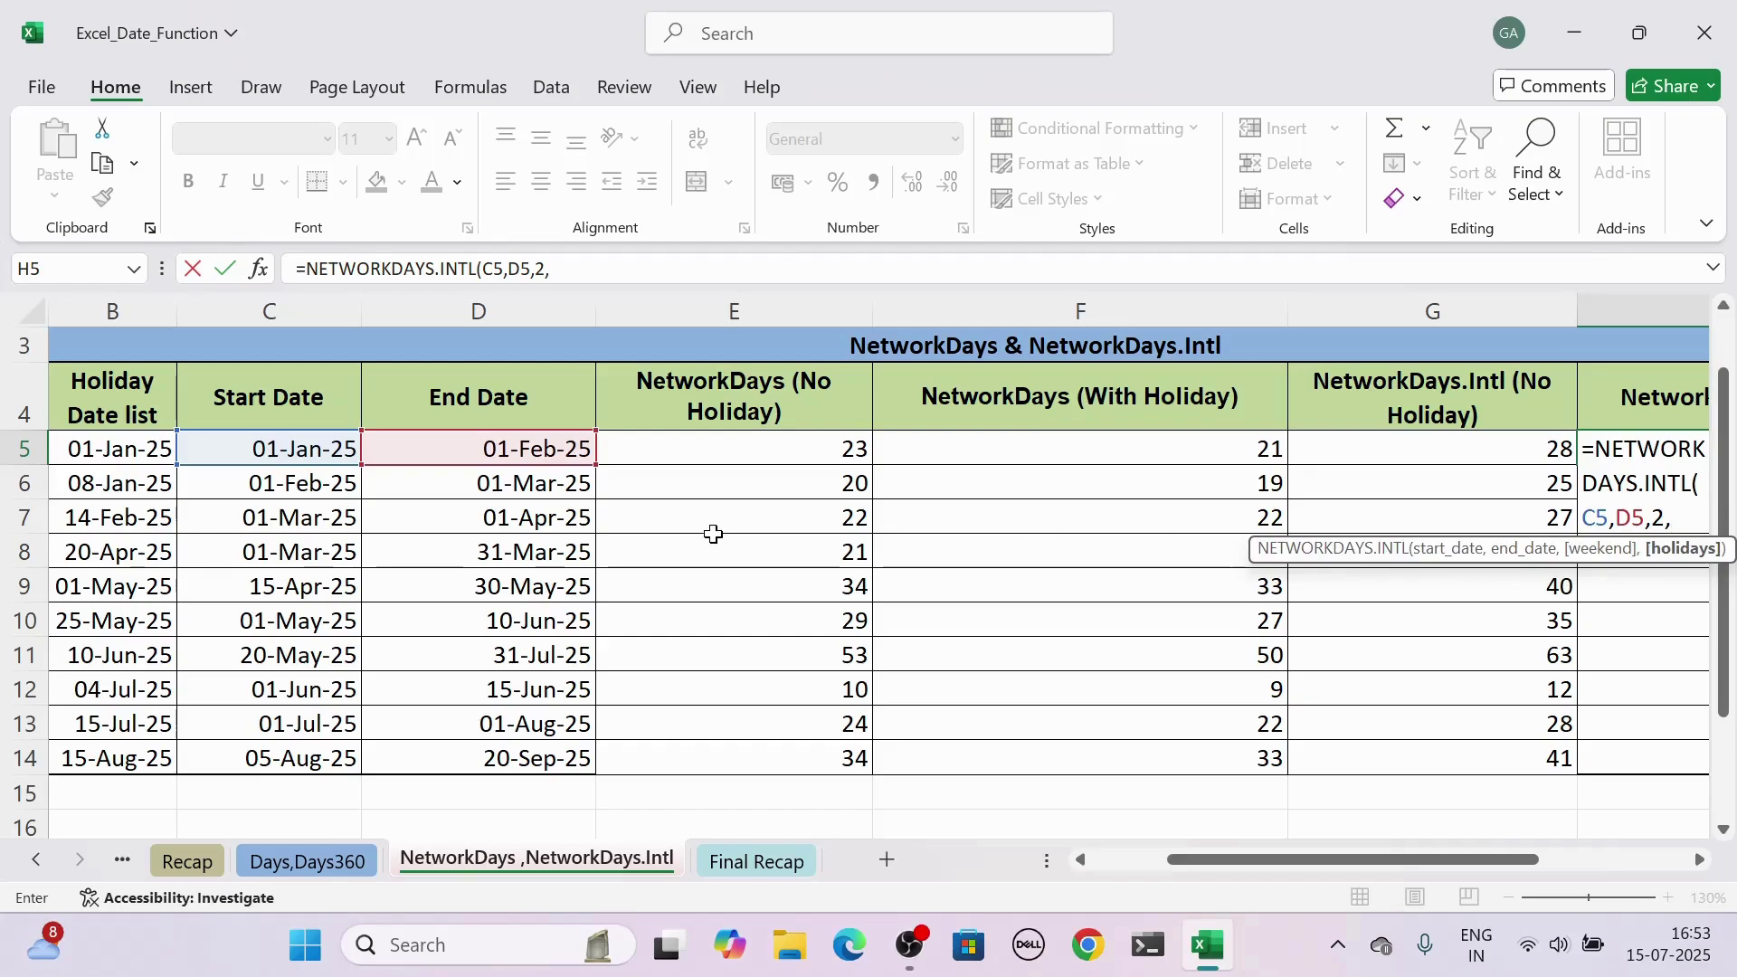
pyautogui.moveTo(70, 454); pyautogui.dragTo(63, 754)
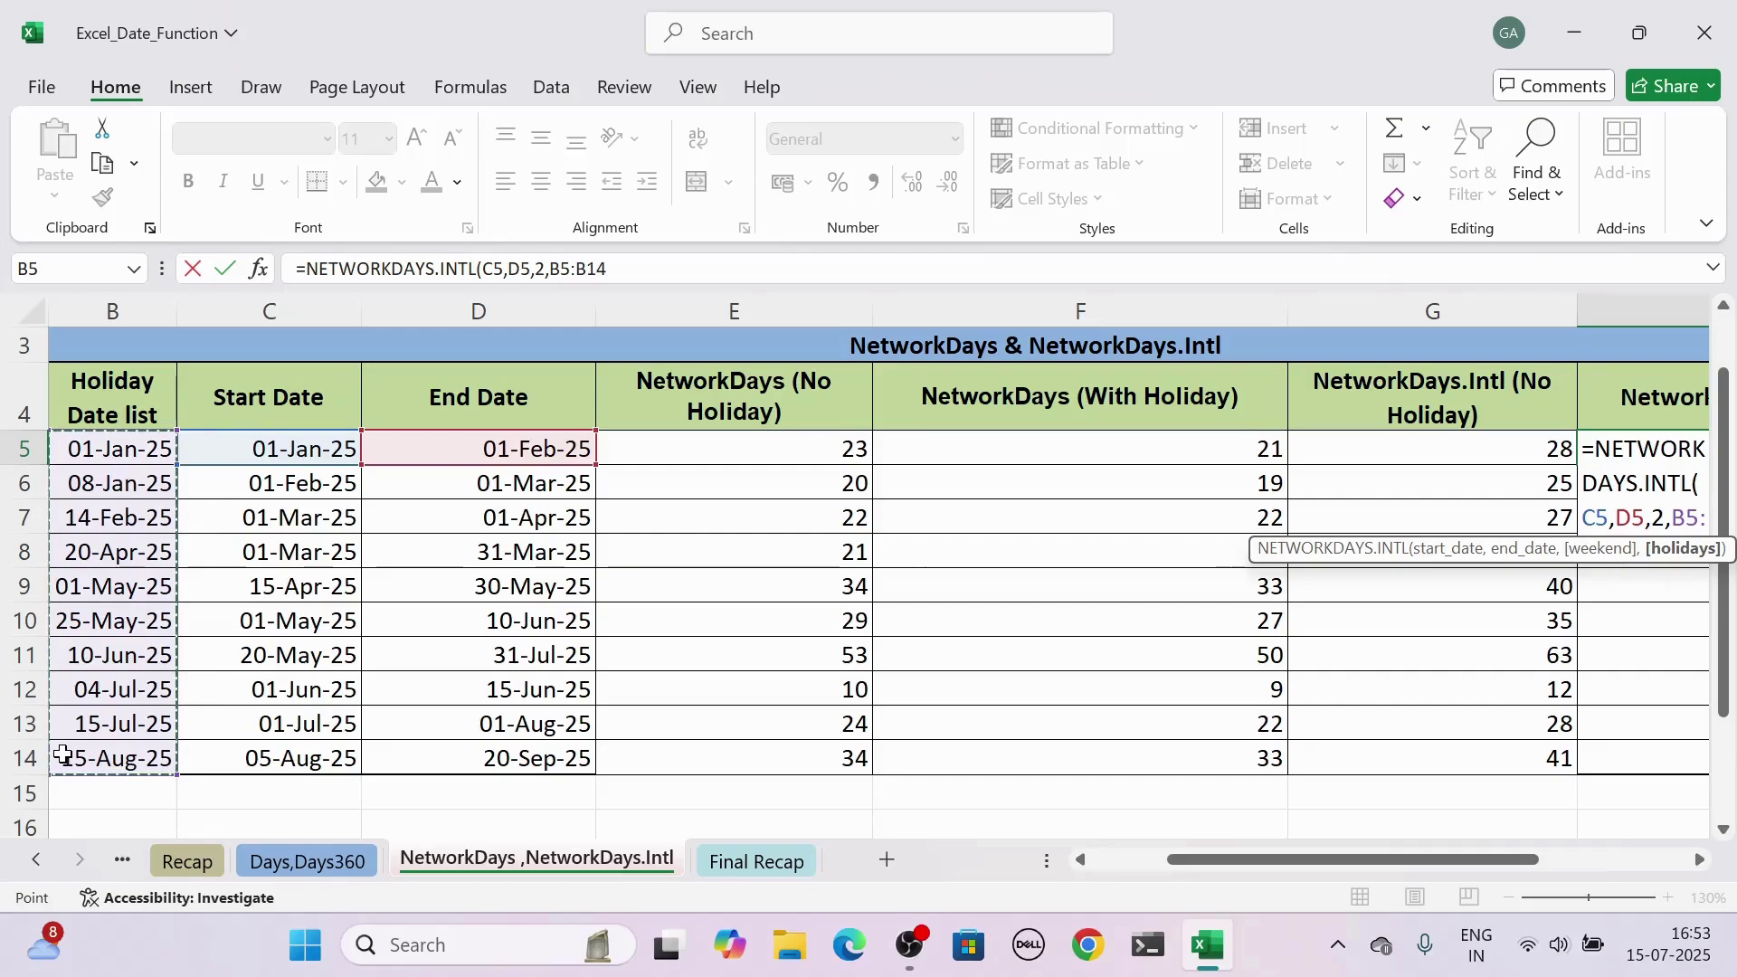
pyautogui.press('F4')
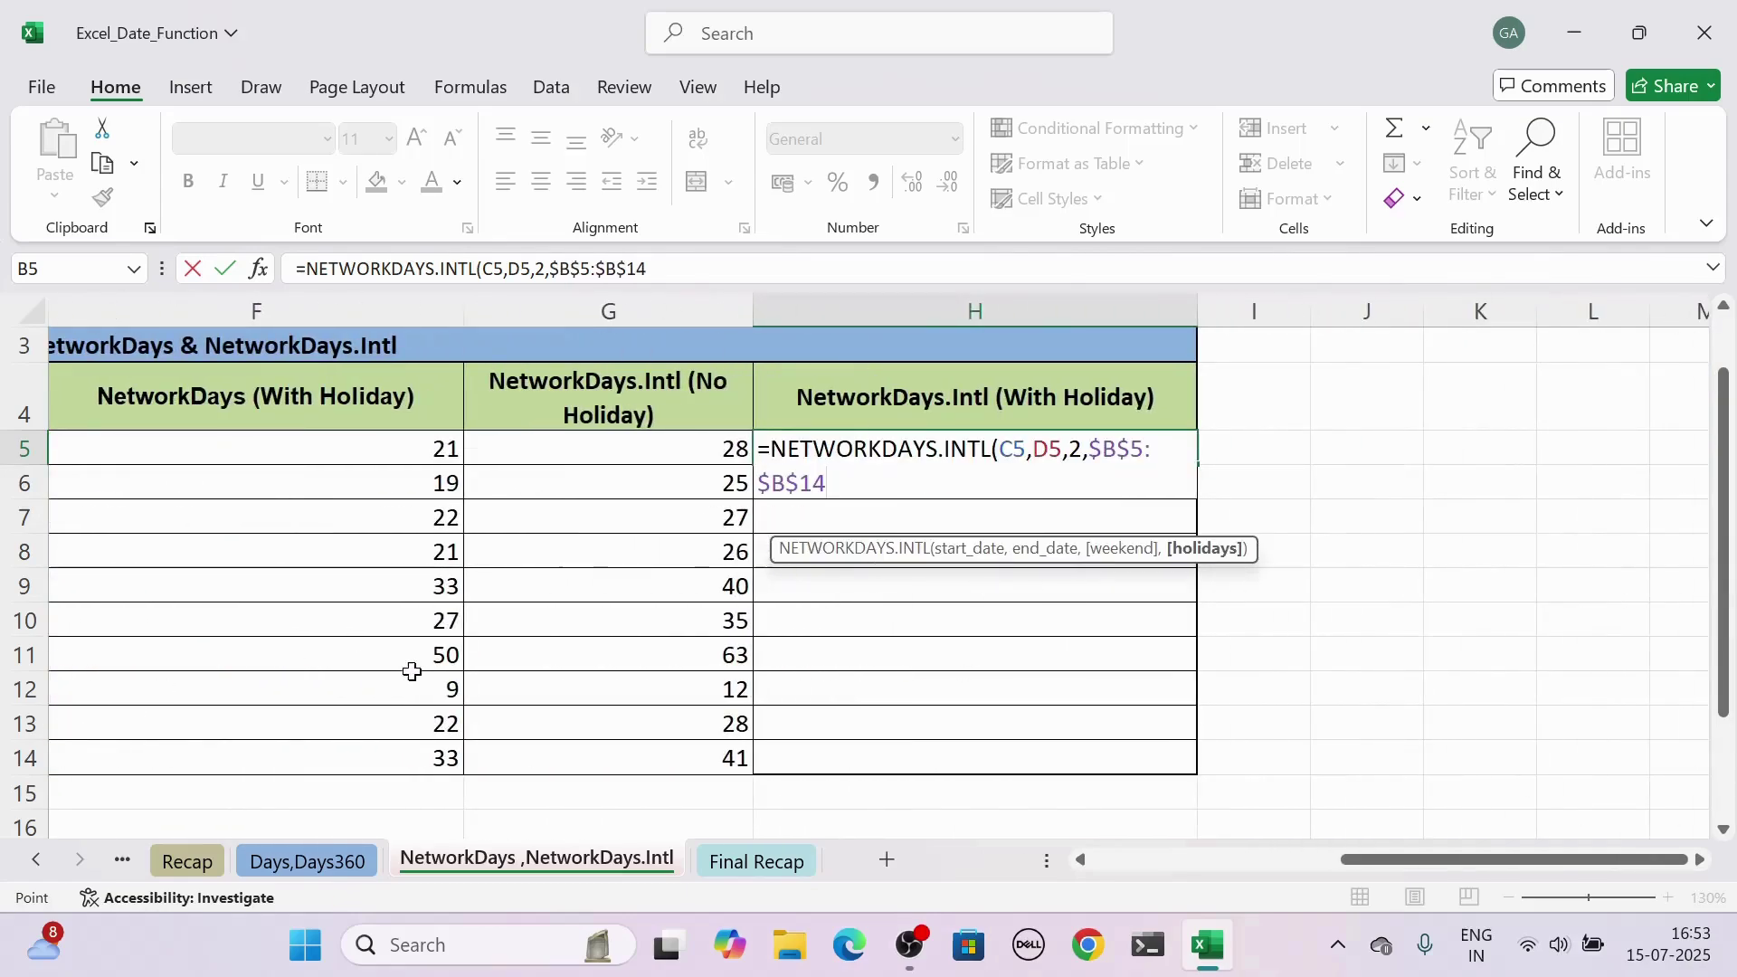
pyautogui.write(')')
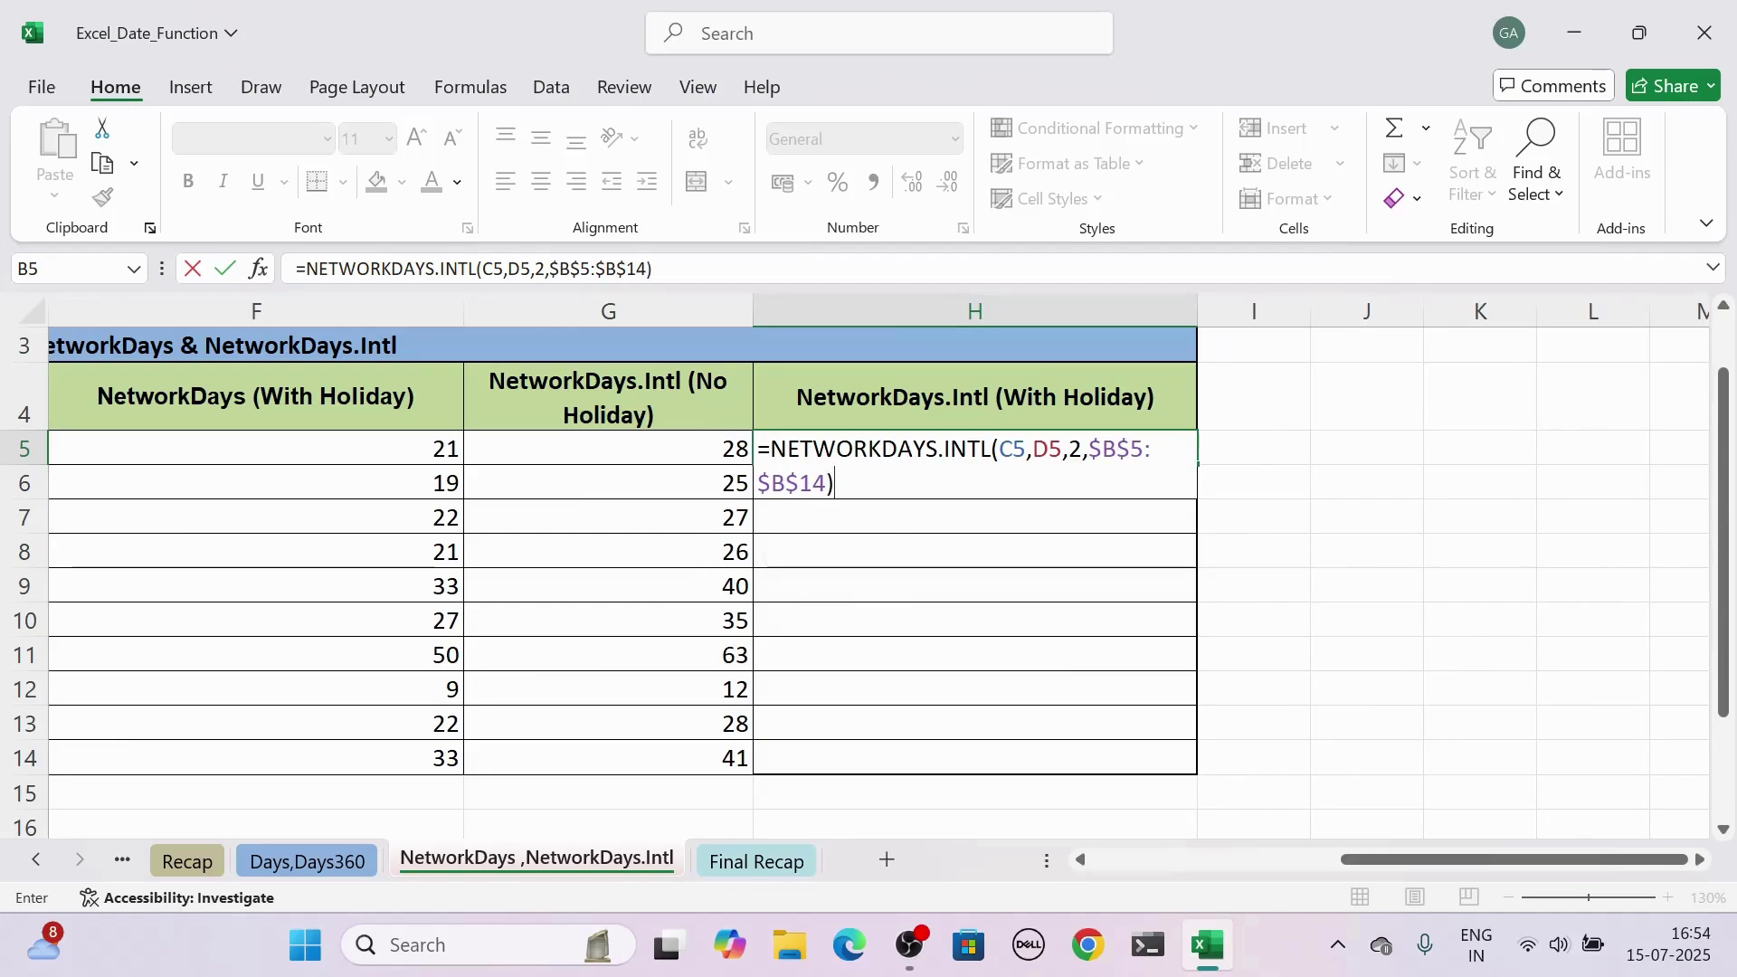
pyautogui.moveTo(1490, 866); pyautogui.dragTo(1321, 873)
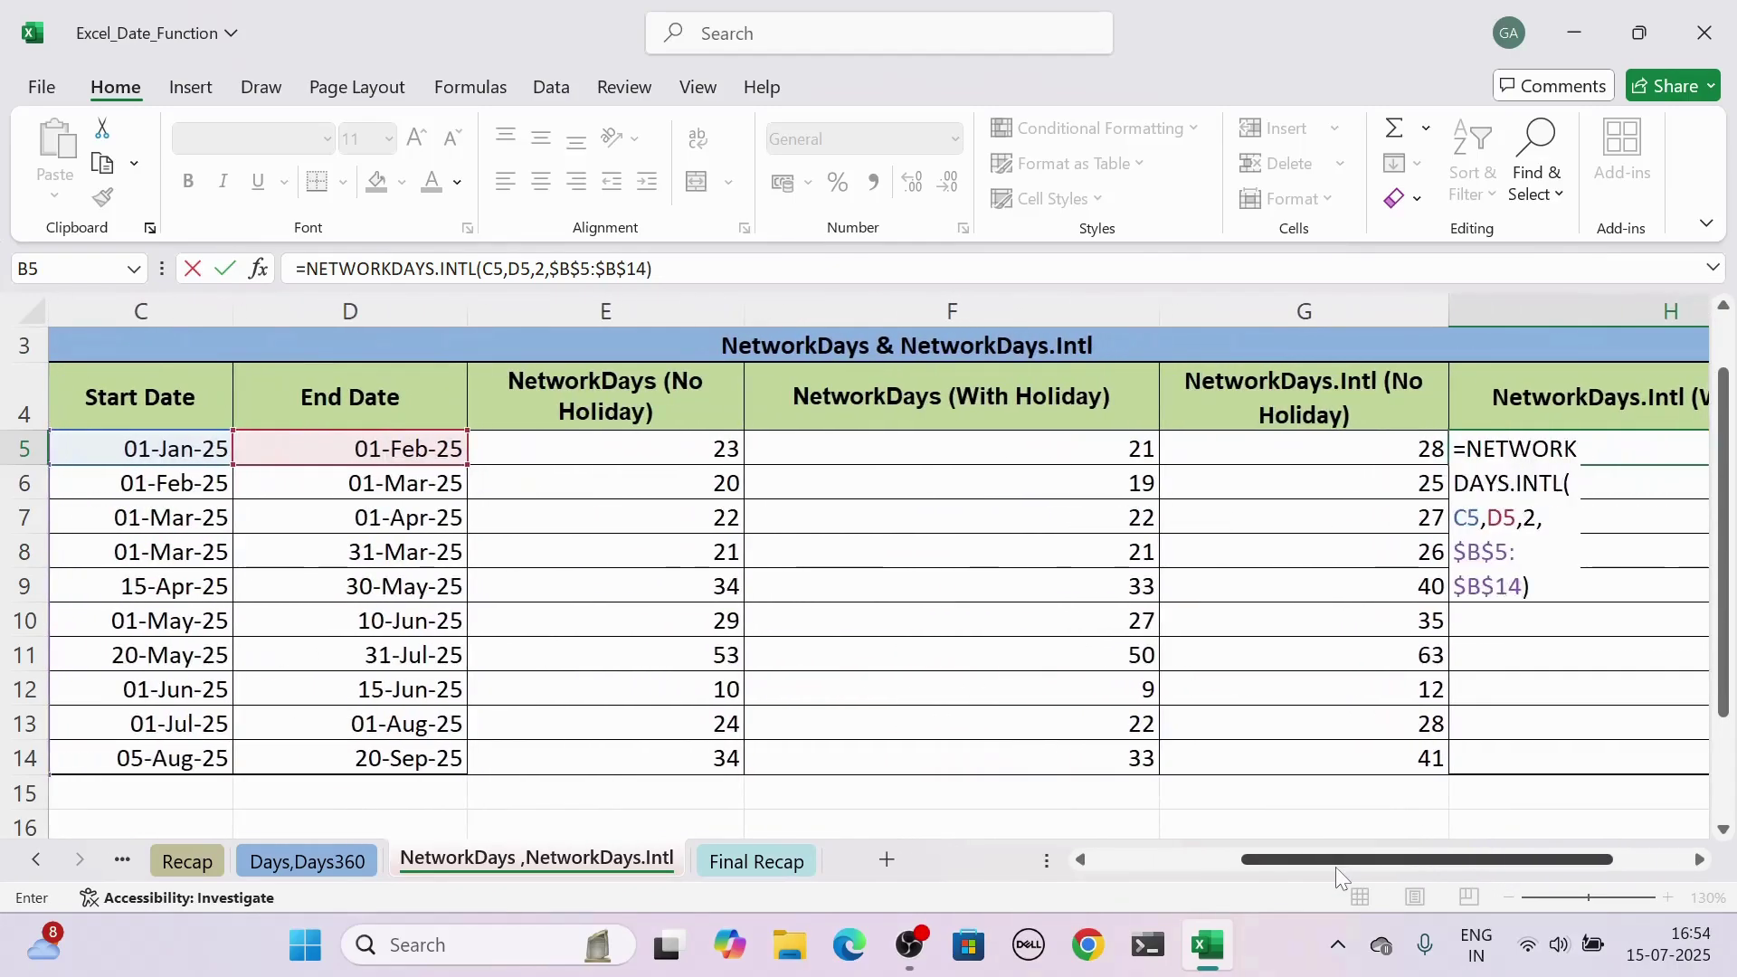
pyautogui.press('Return')
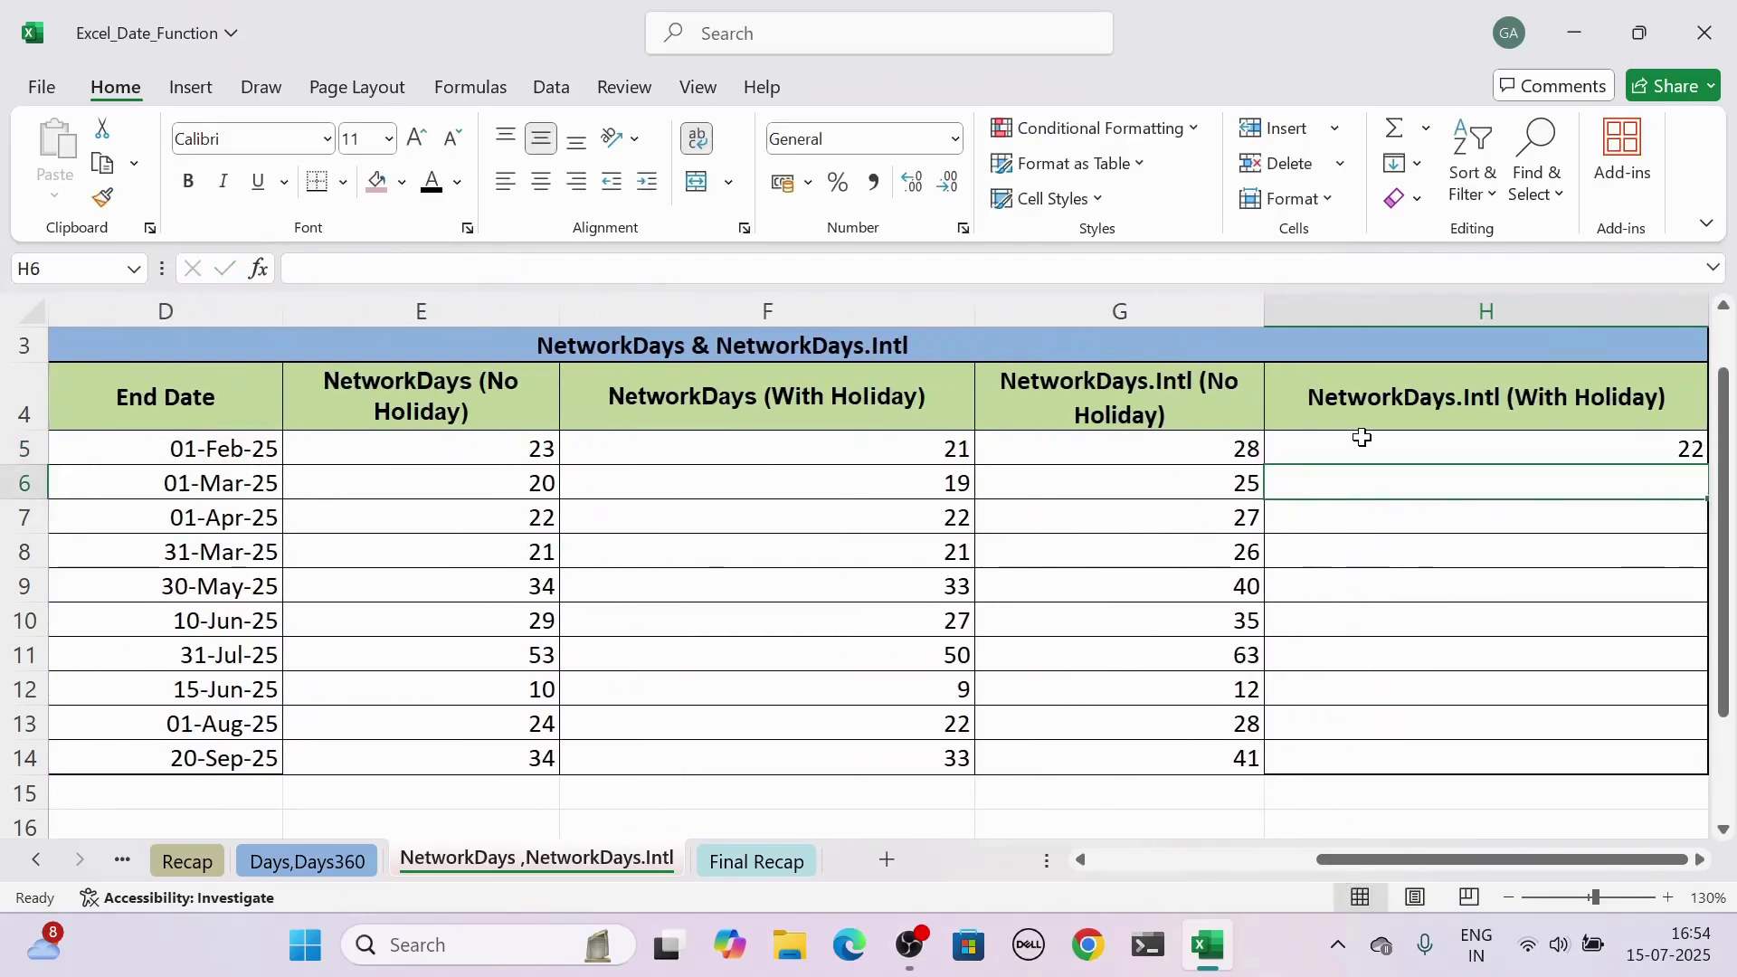
# Fill the H5 formula down the NetworkDays.Intl (With Holiday) column to row 14 and check the copied formula in H9
pyautogui.click(1518, 429)
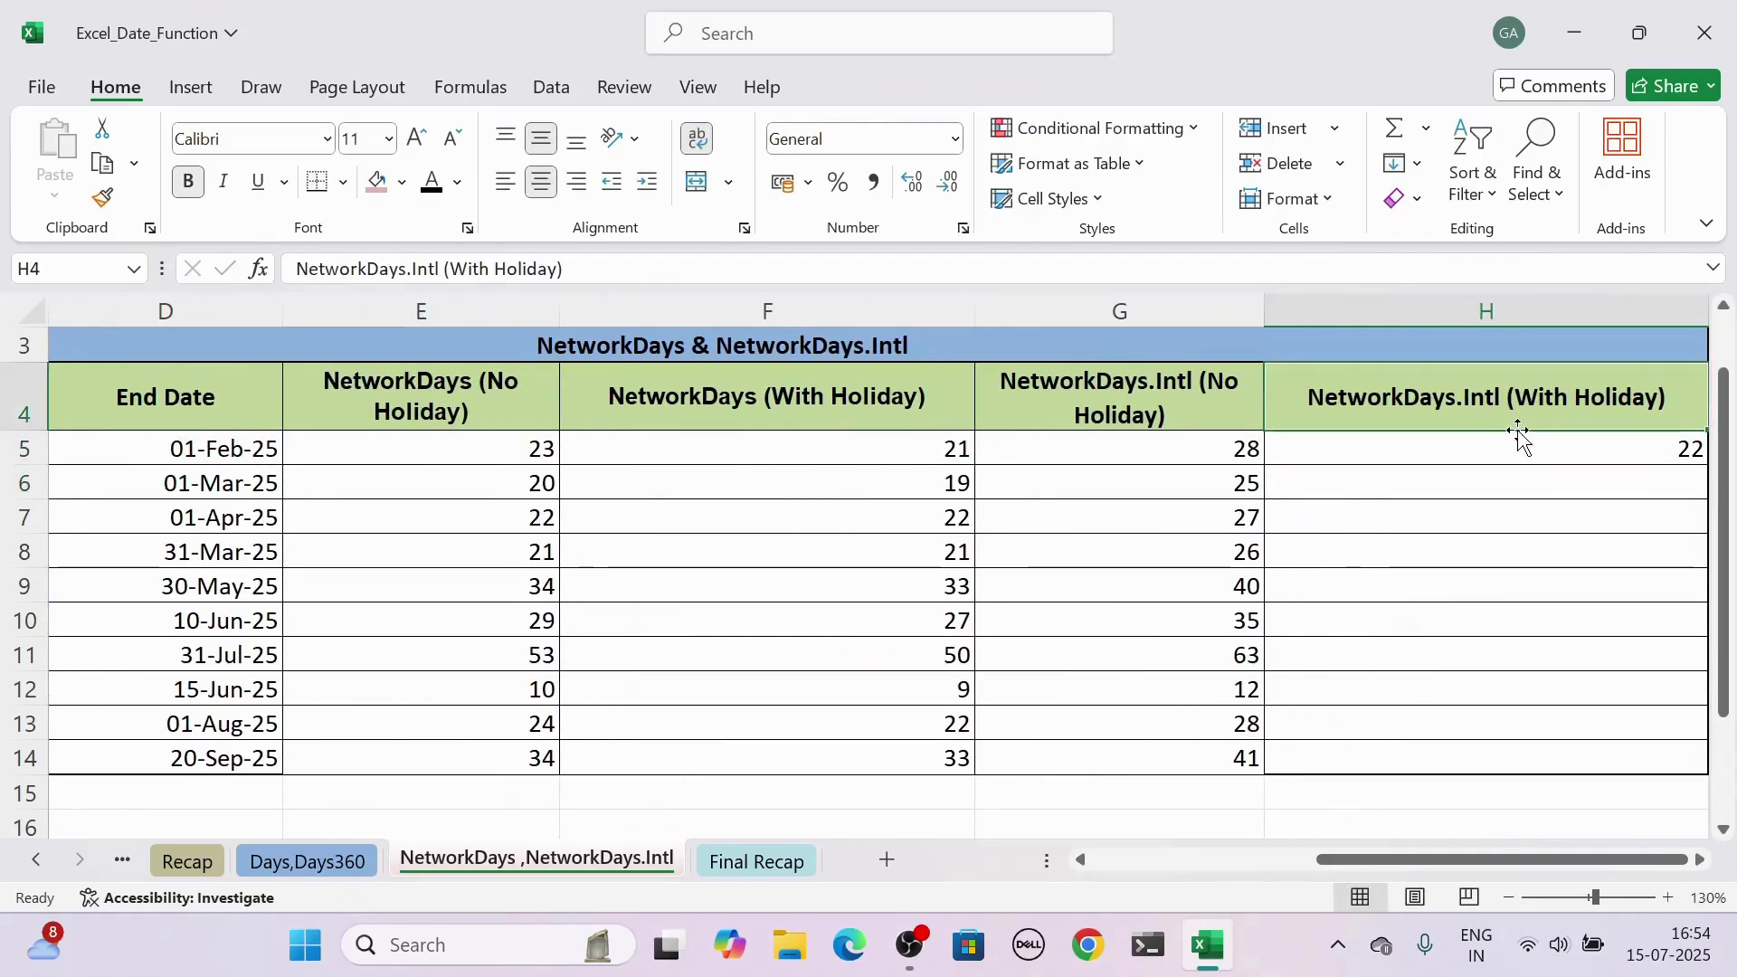
pyautogui.click(1512, 443)
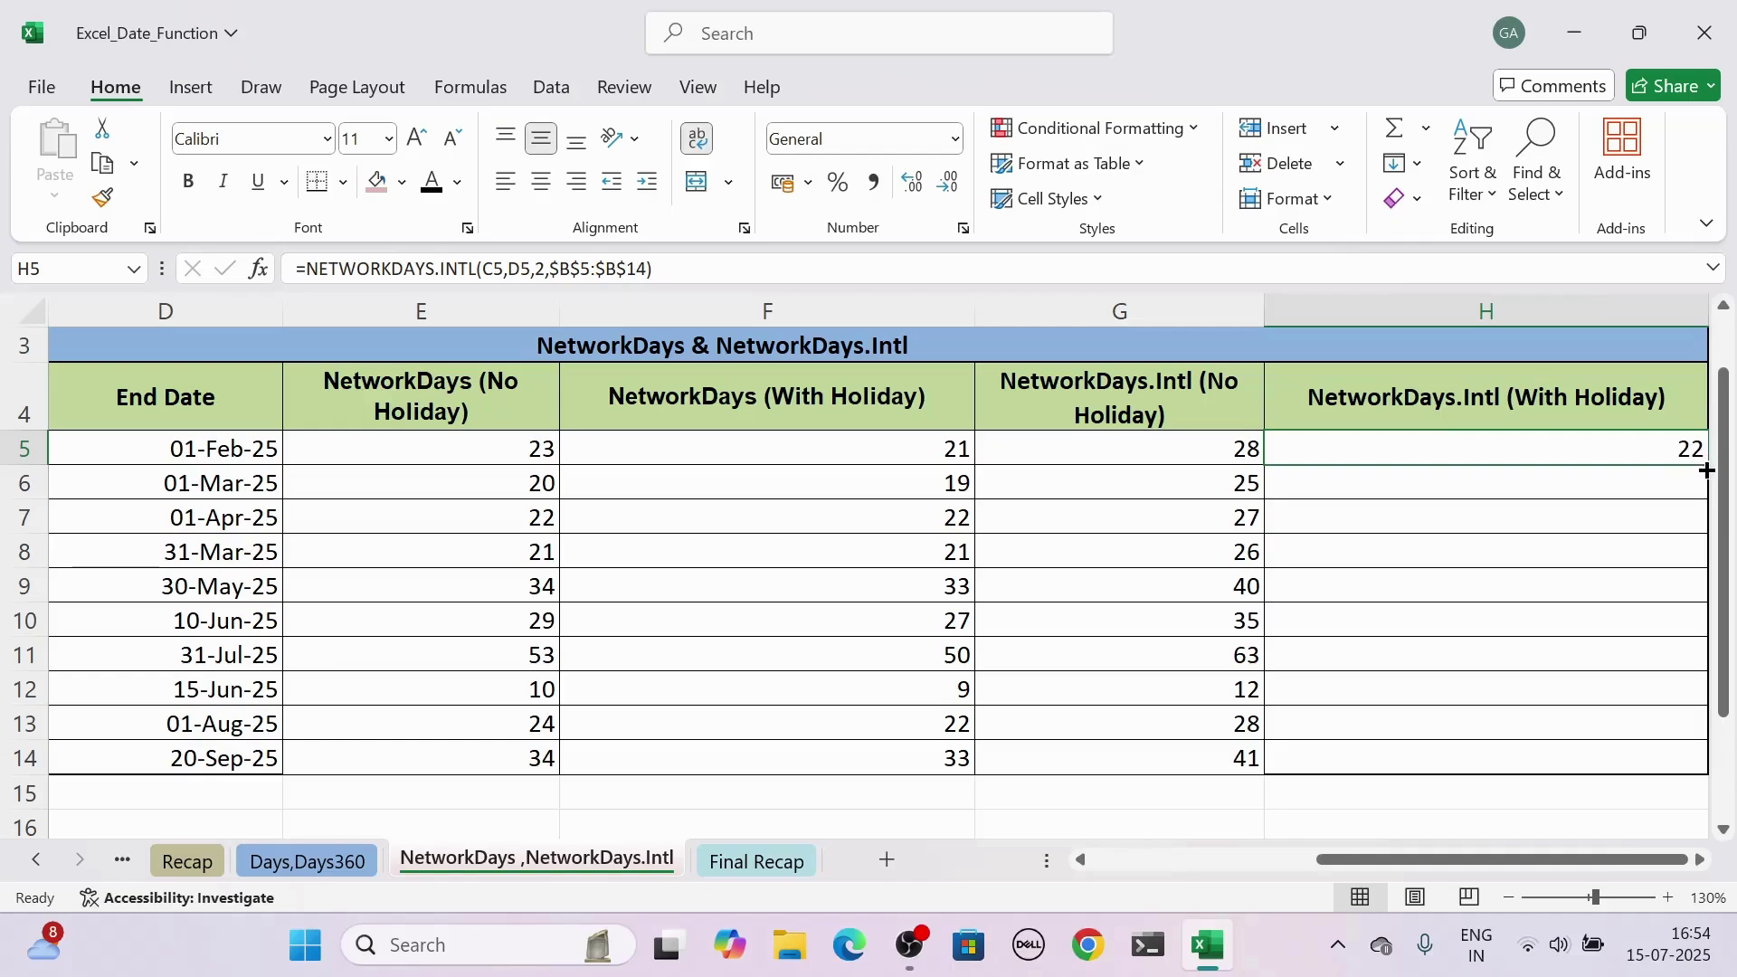
pyautogui.moveTo(1705, 464); pyautogui.dragTo(1667, 783)
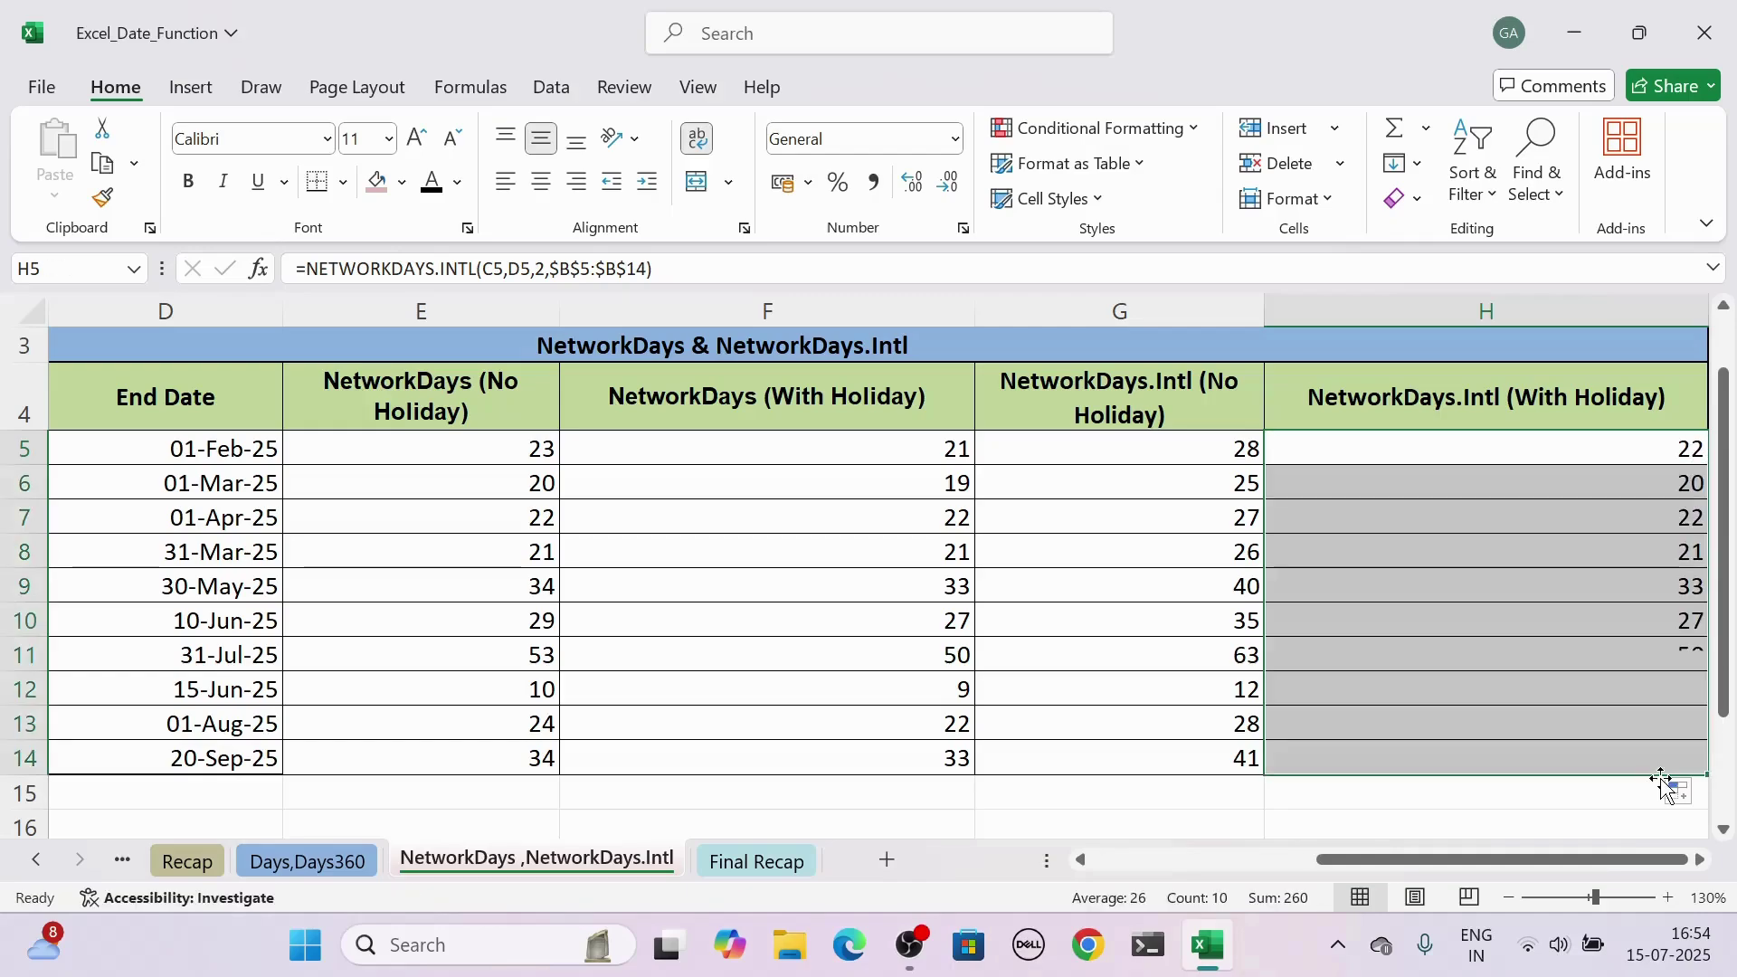
pyautogui.click(1529, 587)
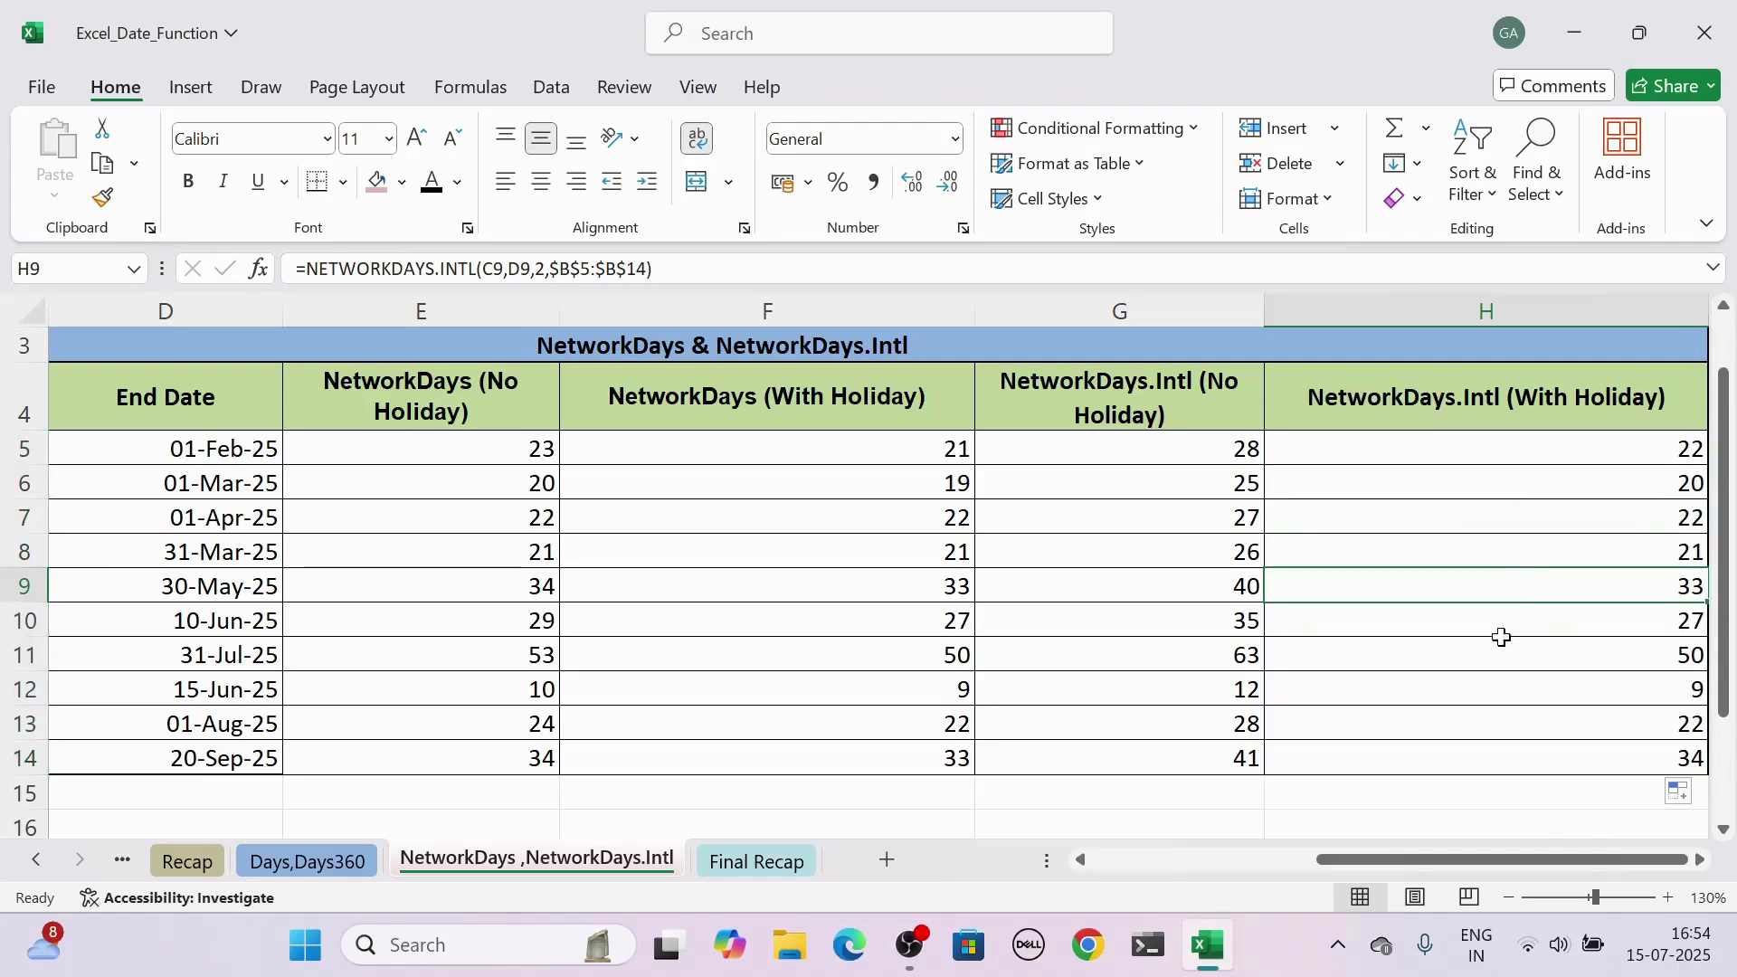
pyautogui.moveTo(1396, 860); pyautogui.dragTo(1179, 857)
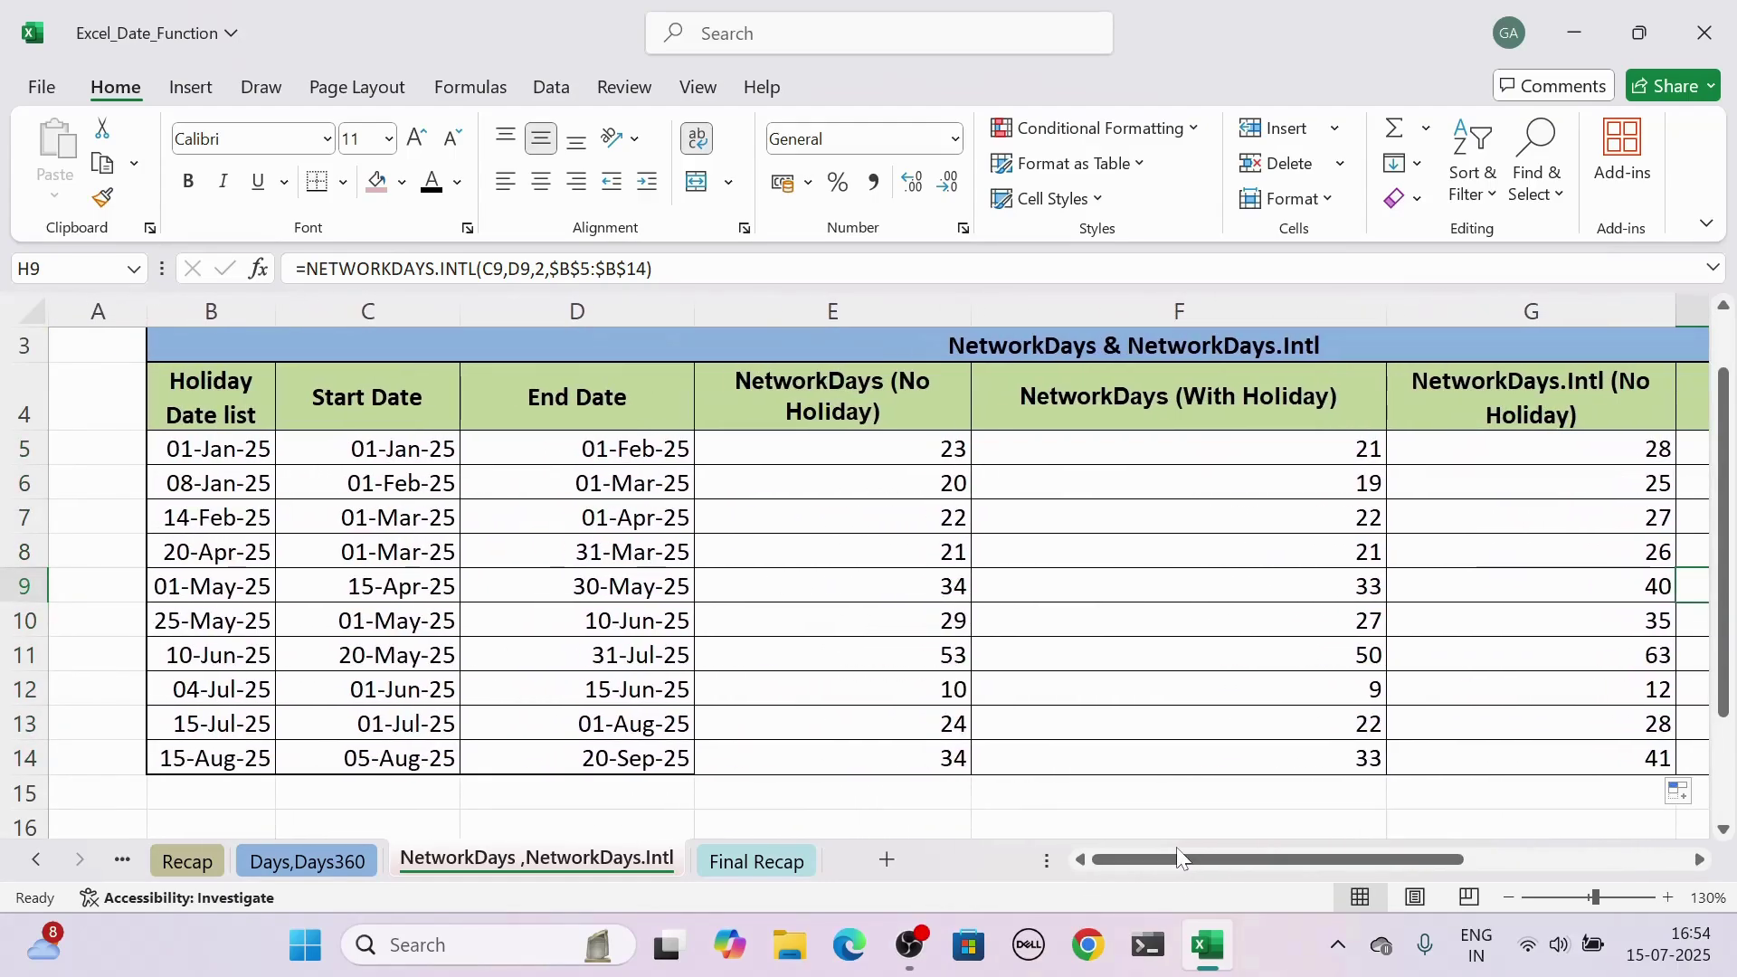
# Open the Final Recap sheet and review the DAYS, DAYS360, NETWORKDAYS and NETWORKDAYS.INTL rows of the recap table
pyautogui.click(739, 865)
pyautogui.click(418, 477)
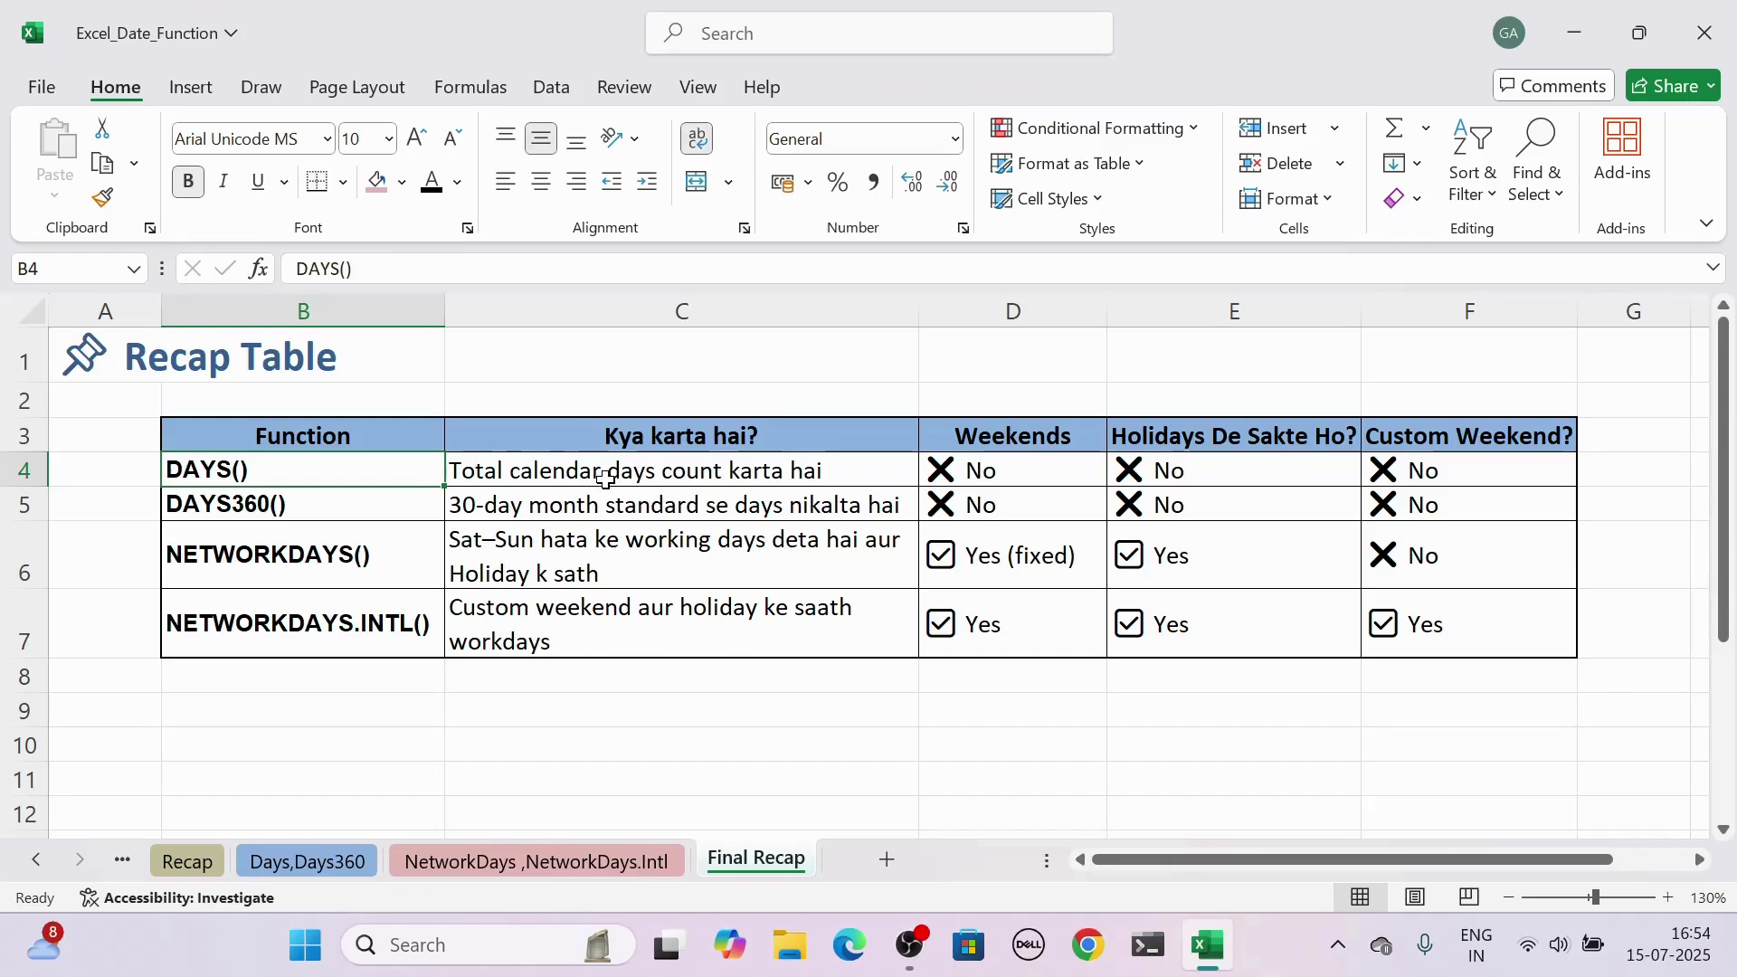
pyautogui.click(346, 500)
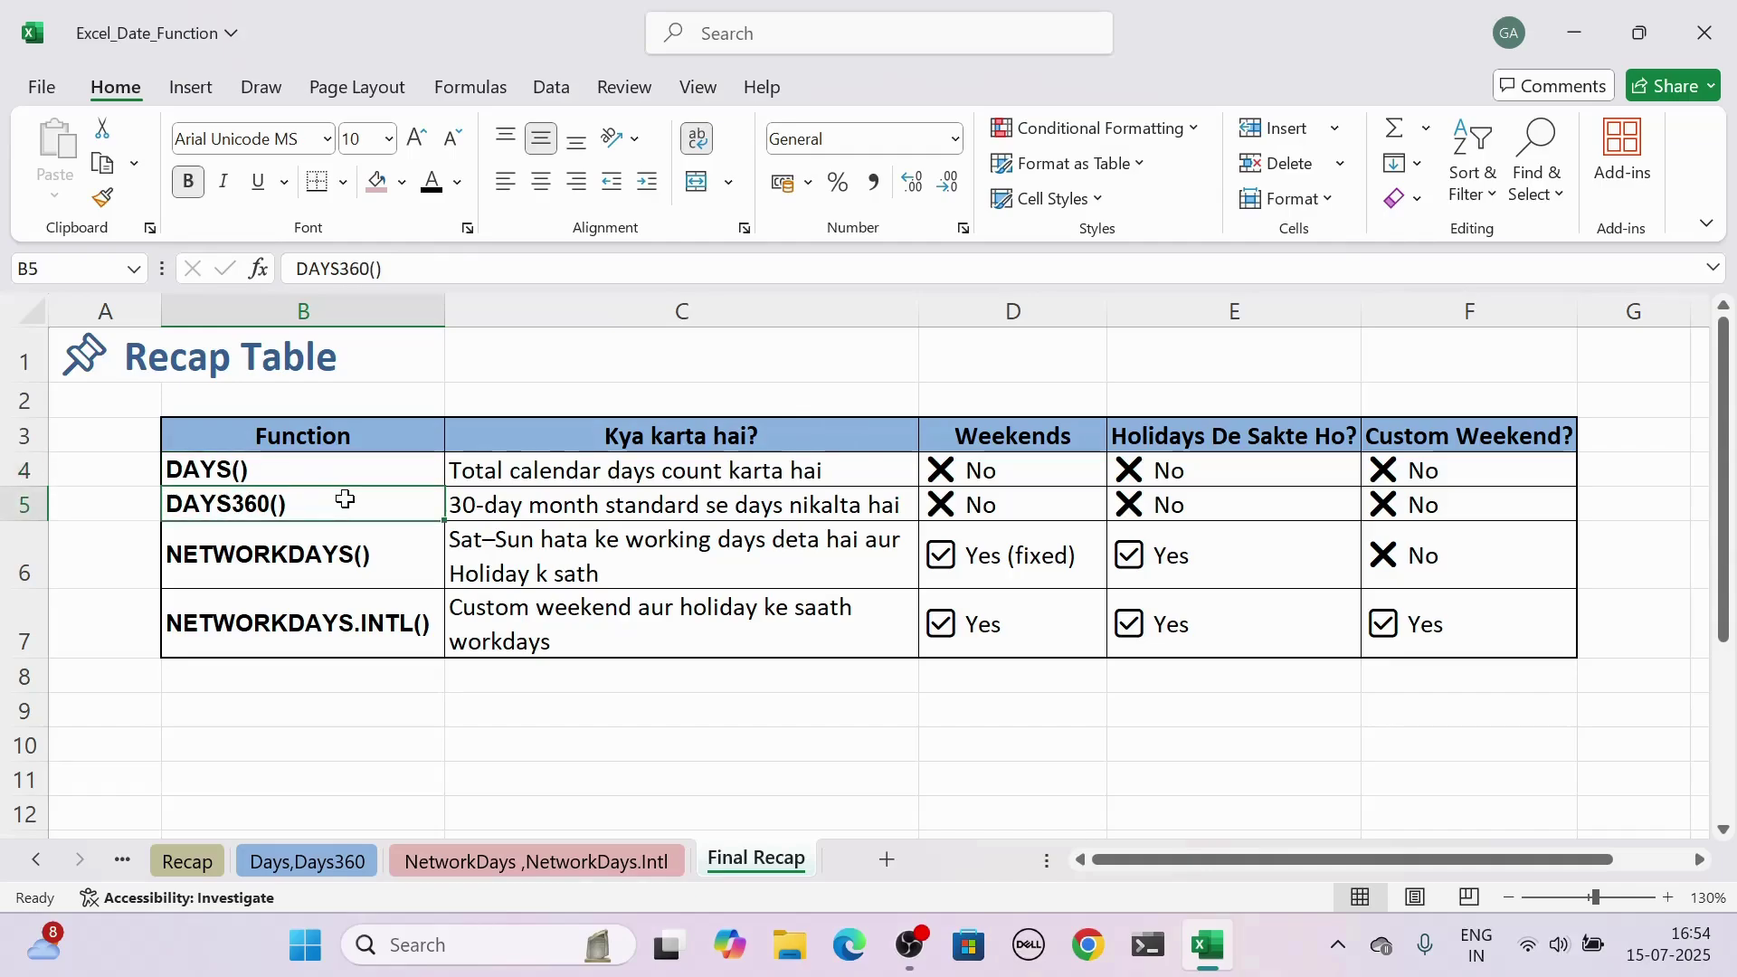
pyautogui.click(640, 509)
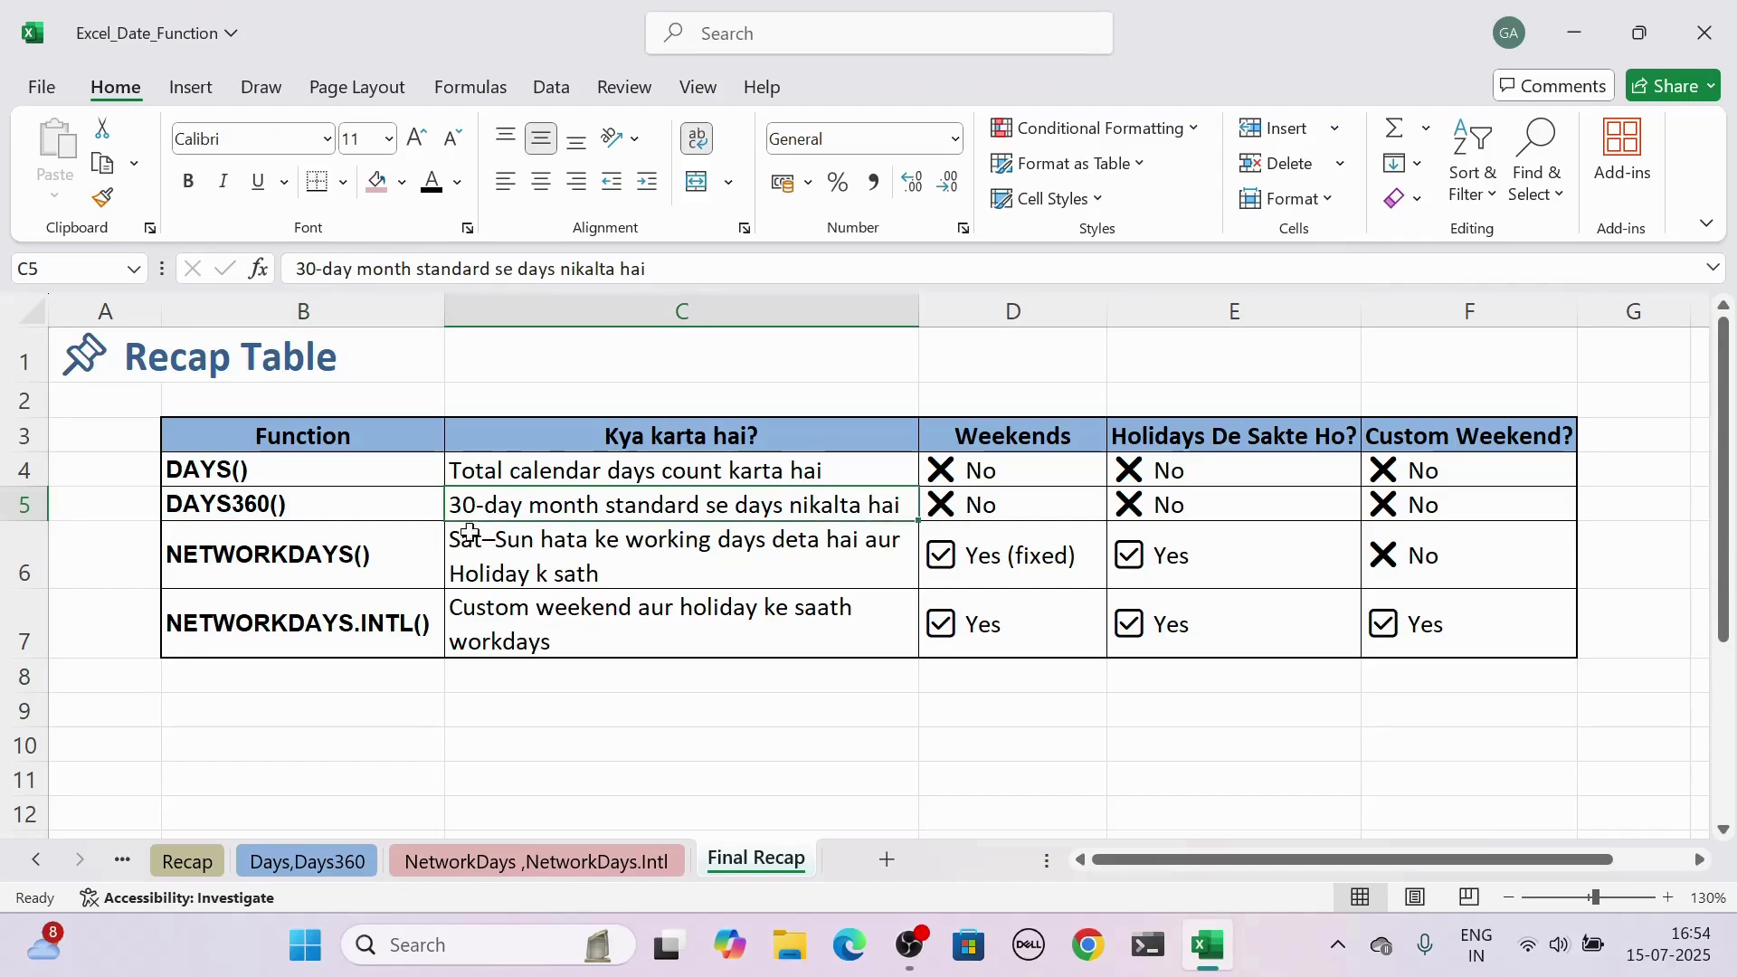
pyautogui.click(361, 556)
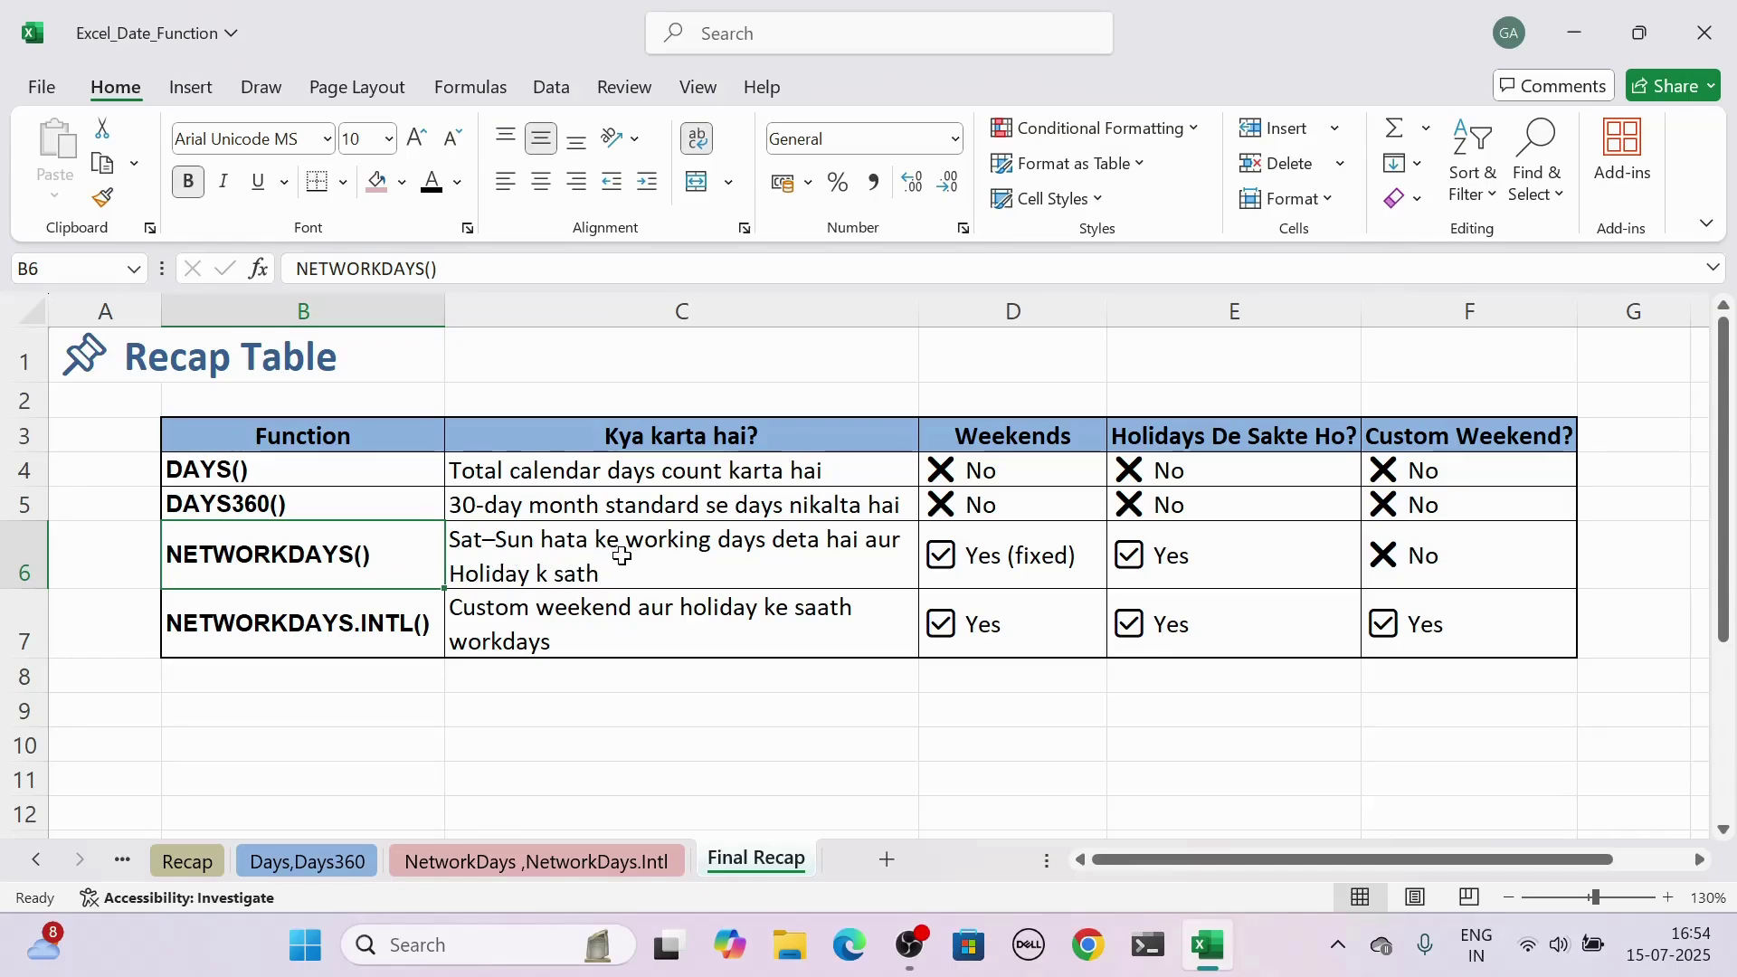
pyautogui.click(384, 645)
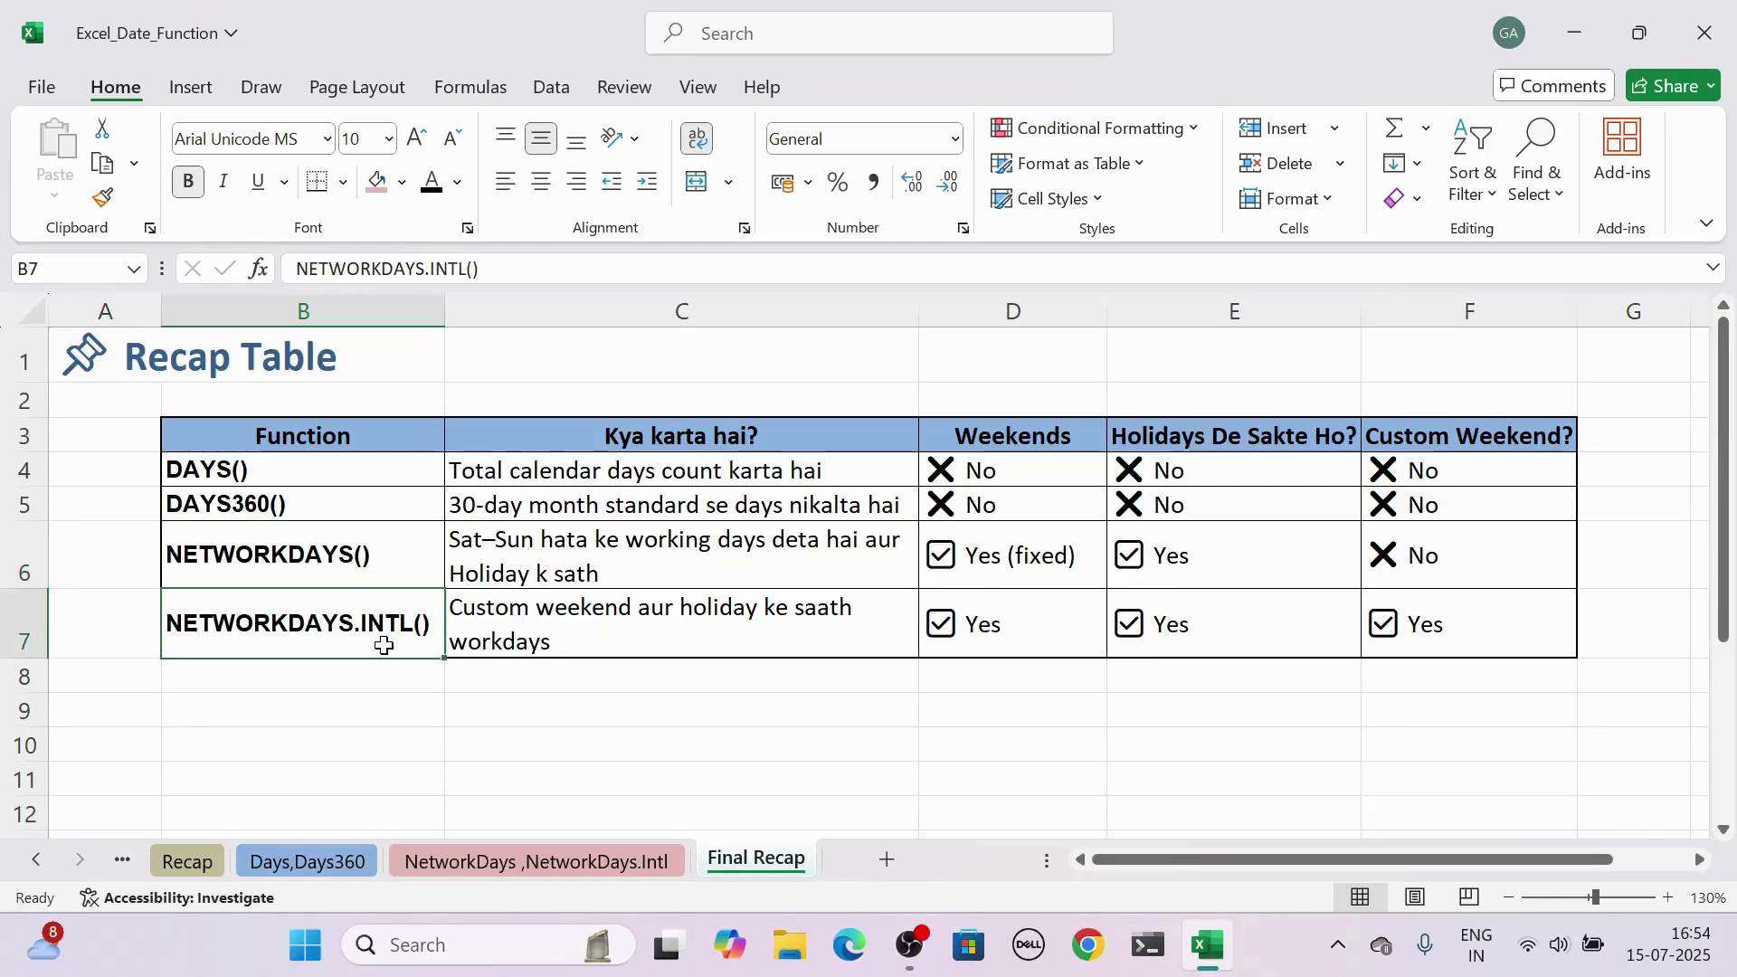